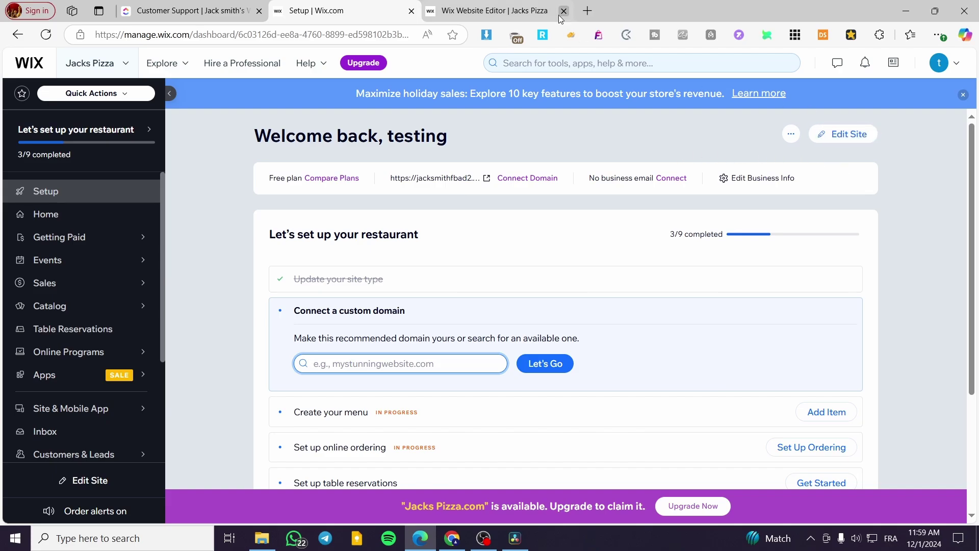
- Switch to the website editor for the Jacks Pizza site and look over the Home page's sections
click(514, 7)
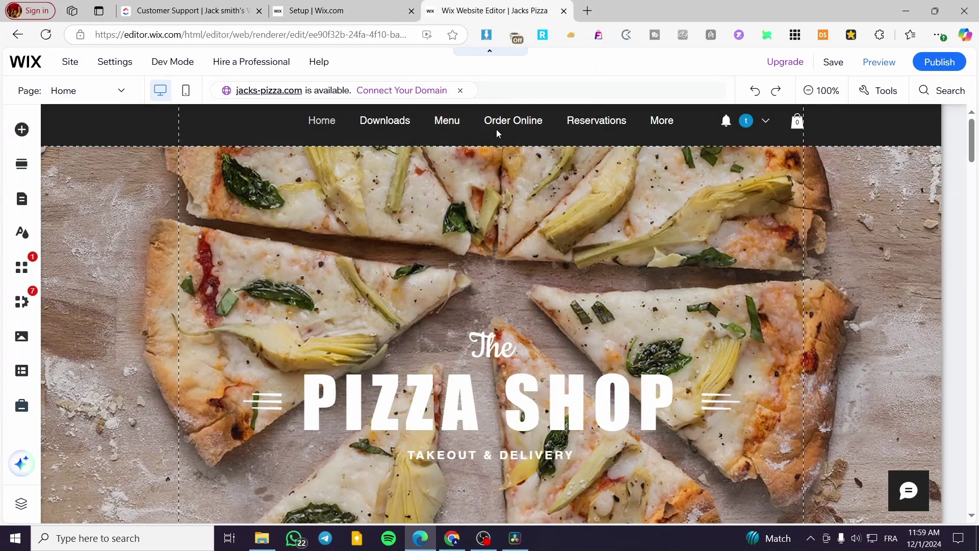
scroll(642, 235, down, 3)
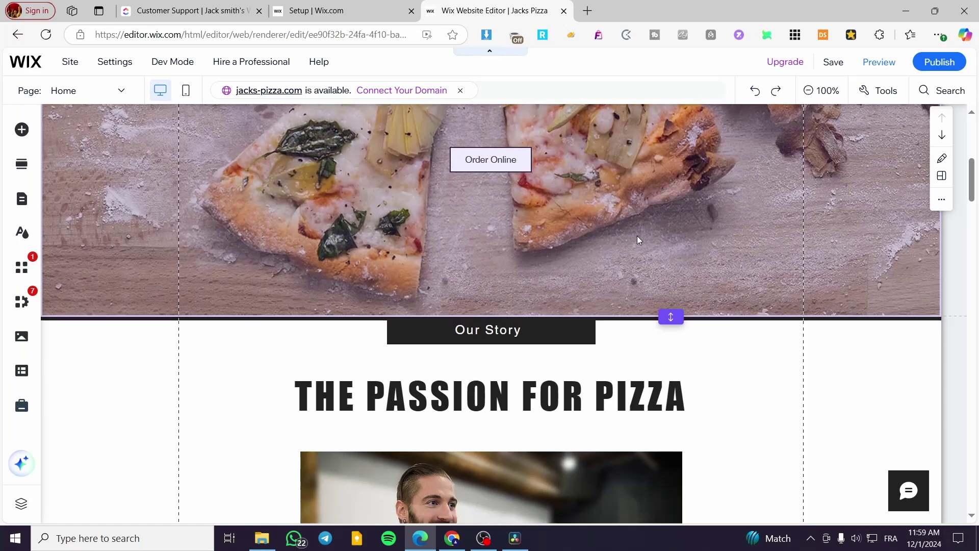
scroll(430, 306, down, 3)
scroll(430, 306, down, 5)
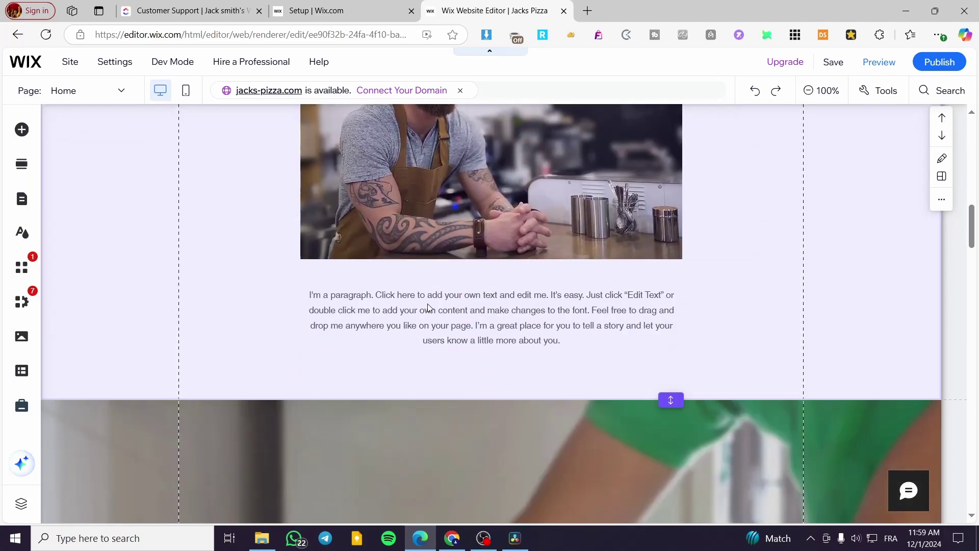
scroll(429, 306, down, 15)
scroll(429, 301, up, 10)
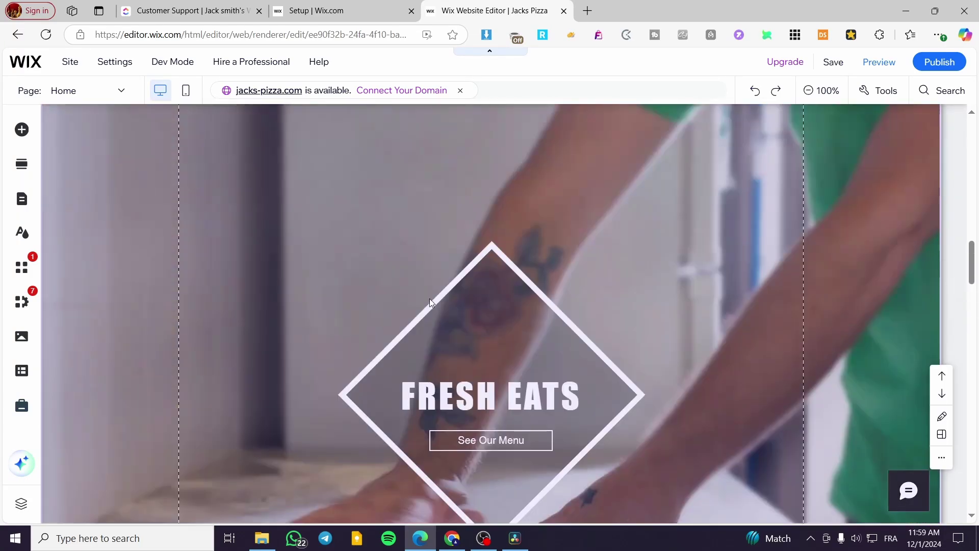
scroll(429, 299, up, 12)
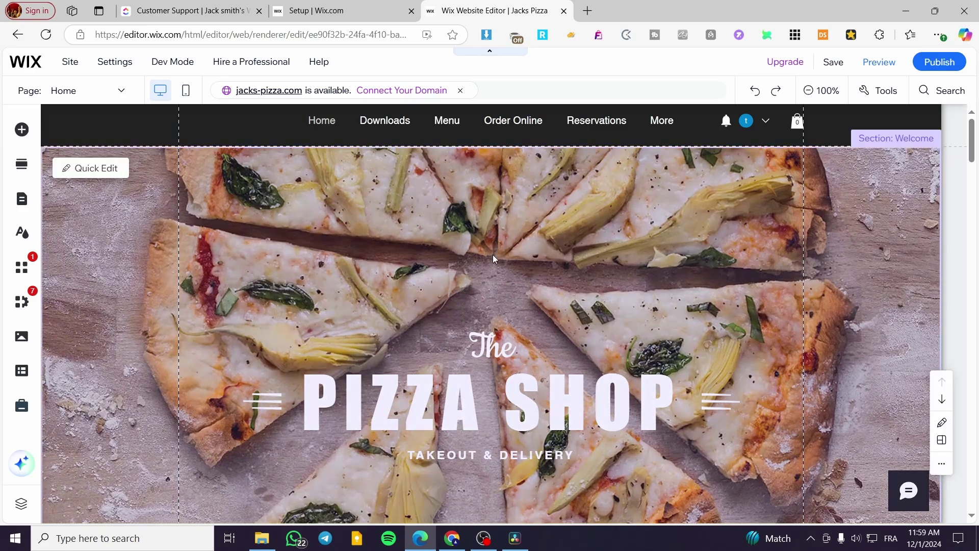
- Open the site's Menu page in the editor and look through its Appetizers and Mains dish listings
click(22, 200)
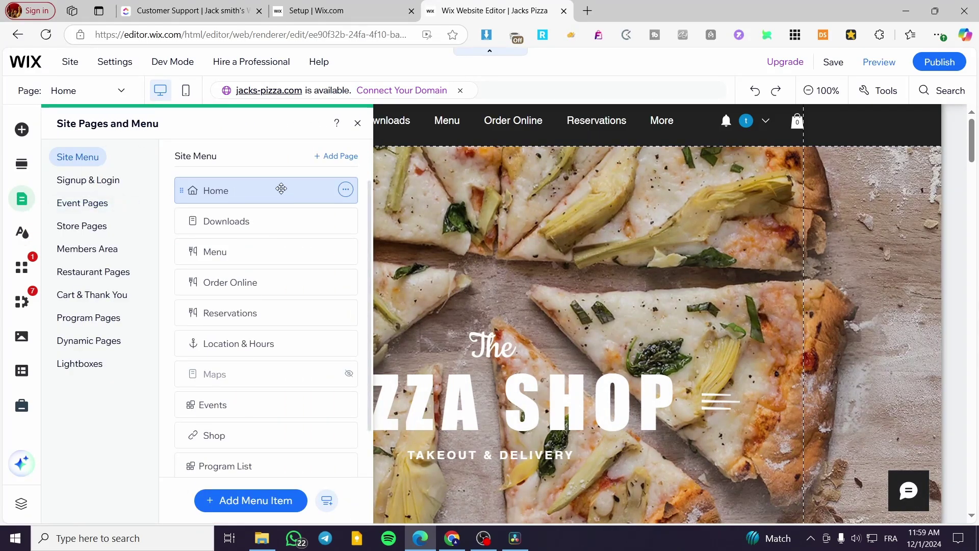
click(266, 253)
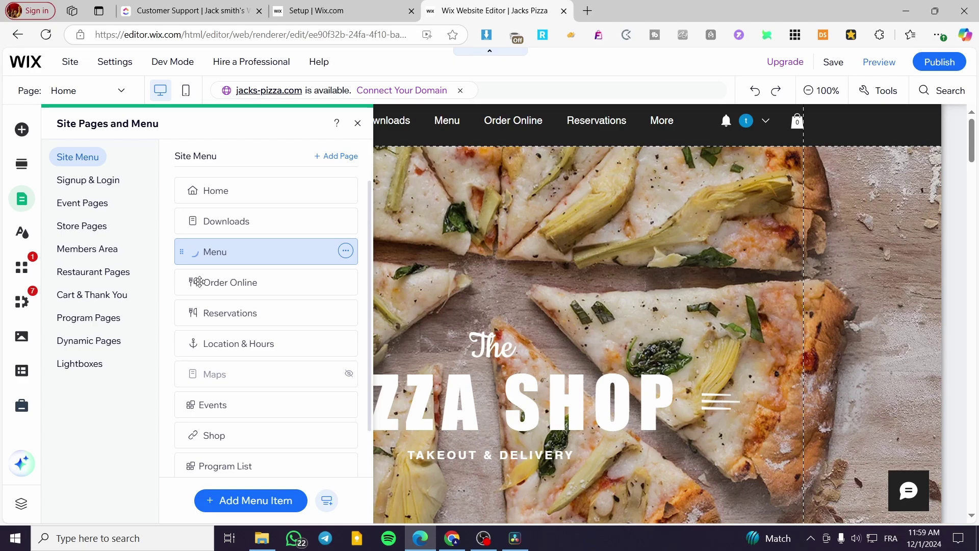
scroll(200, 282, down, 1)
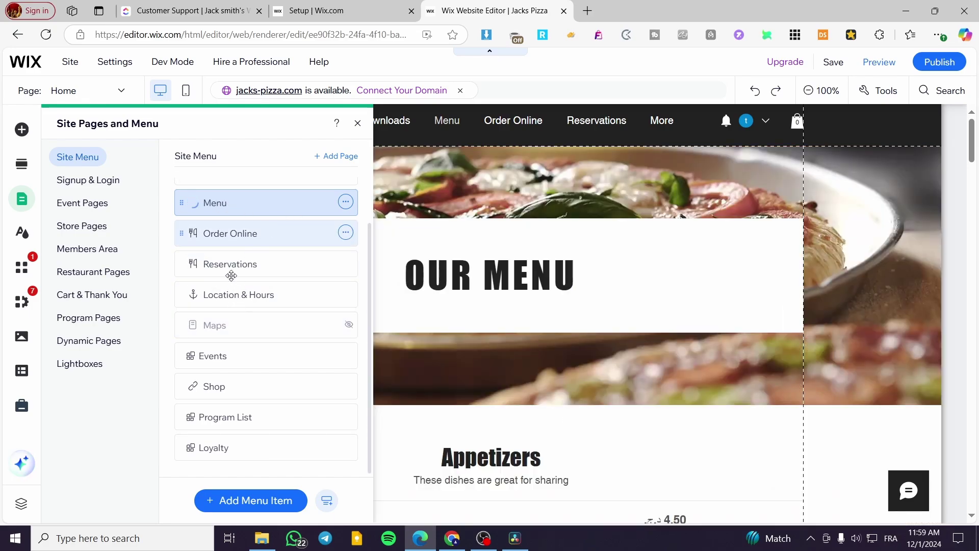
click(358, 125)
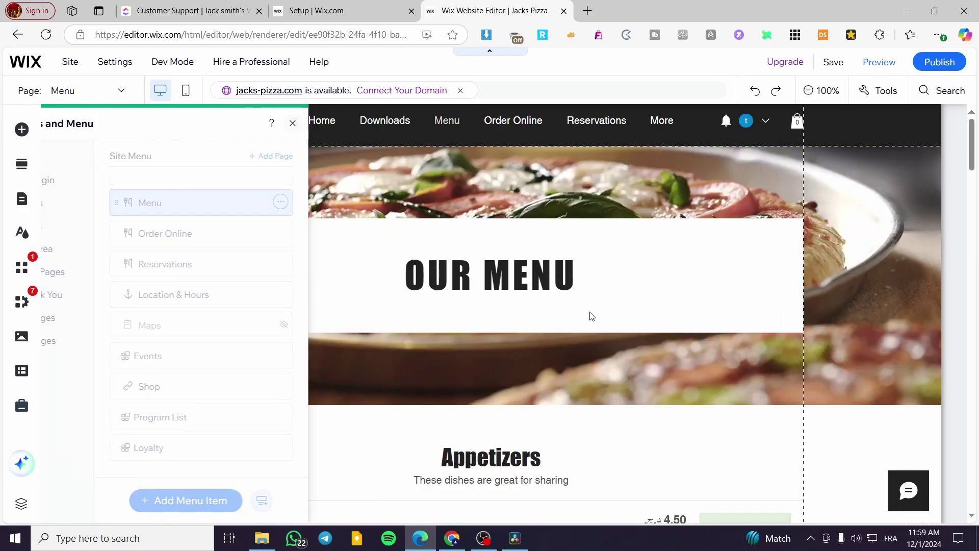
scroll(636, 372, down, 10)
scroll(323, 437, down, 6)
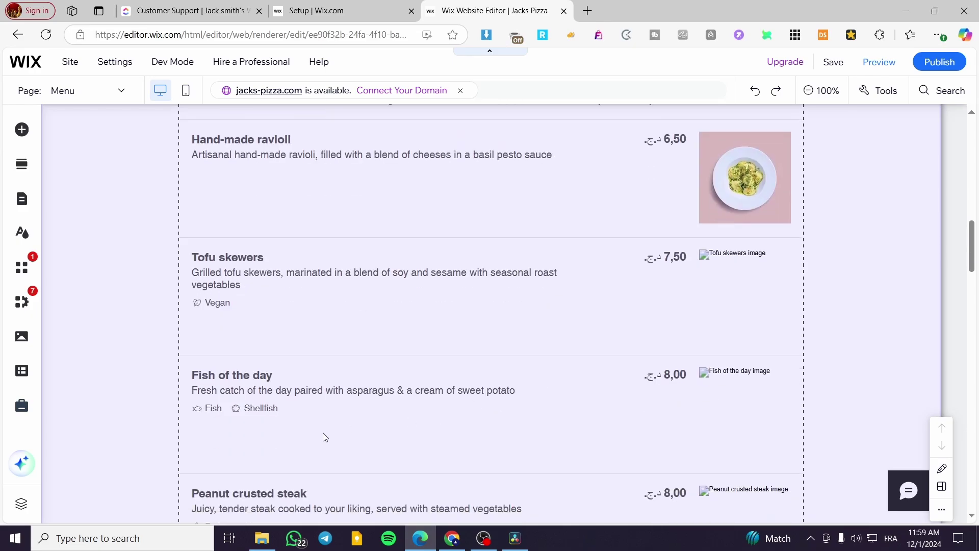
scroll(308, 442, up, 13)
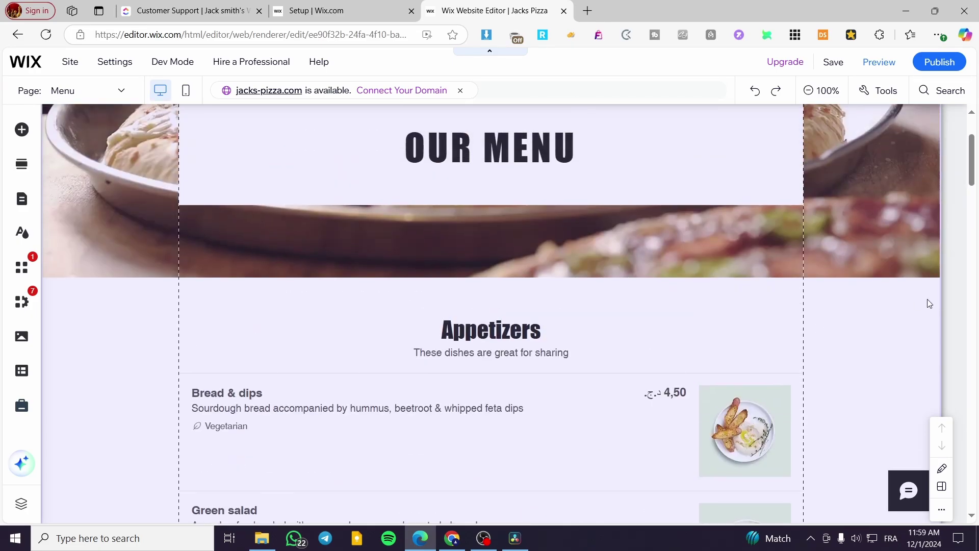
scroll(950, 285, down, 6)
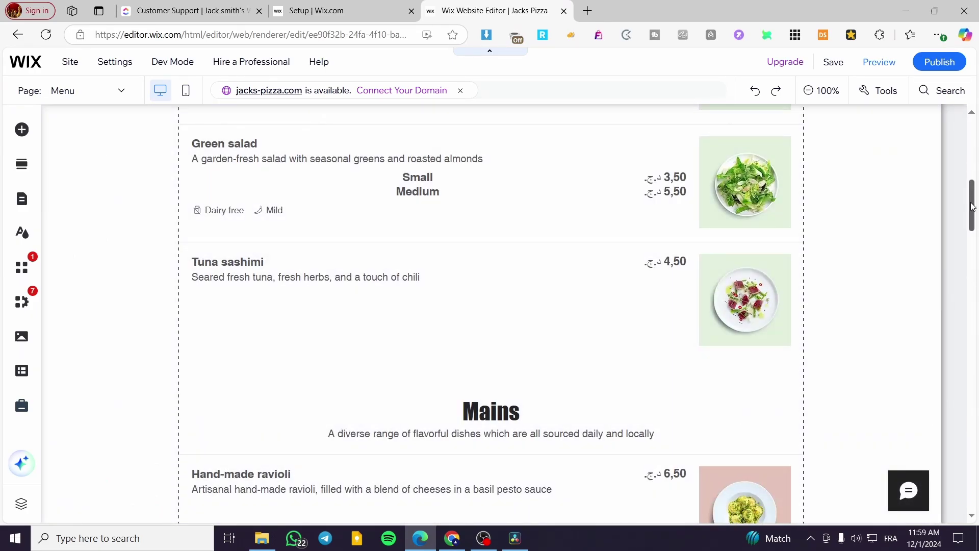
drag(972, 204, 975, 163)
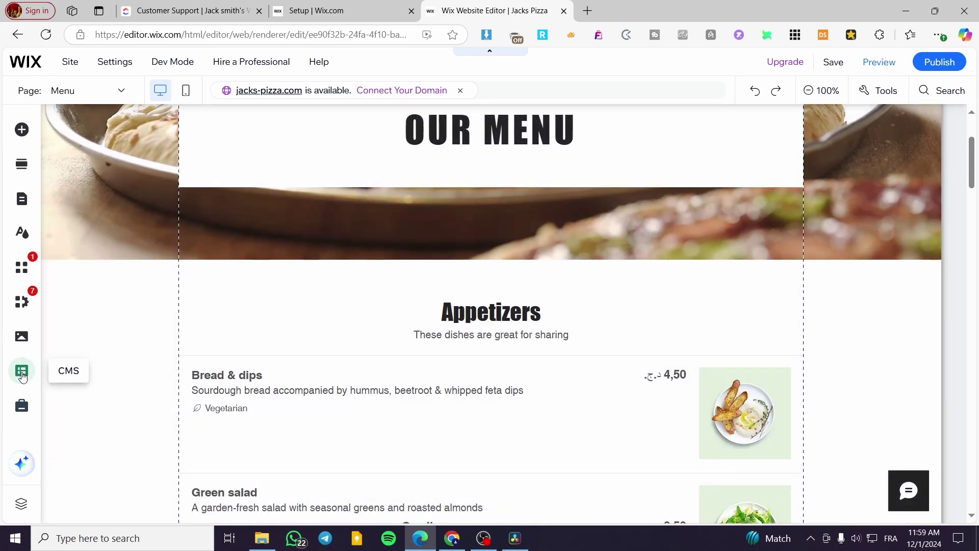
- Start a new collection in the CMS using the Create with AI option
click(22, 377)
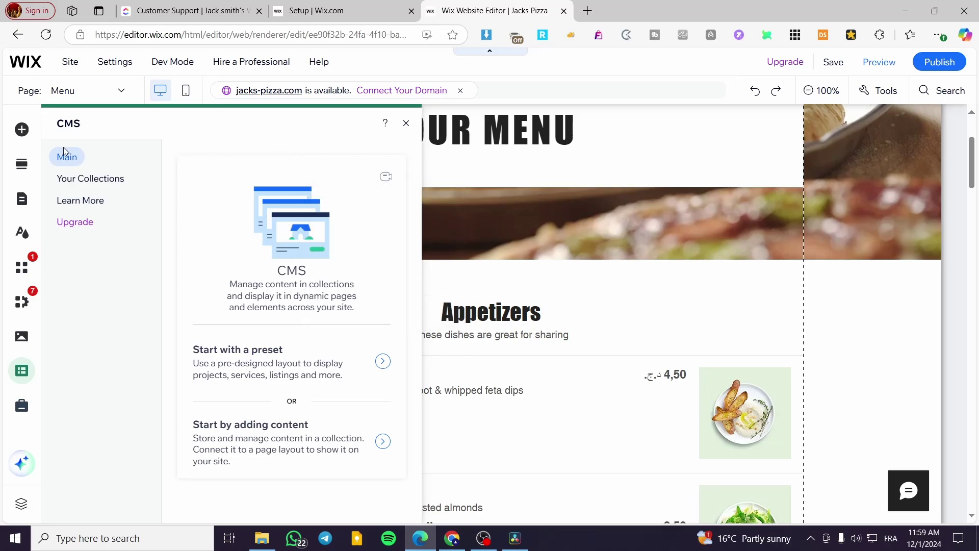
click(86, 181)
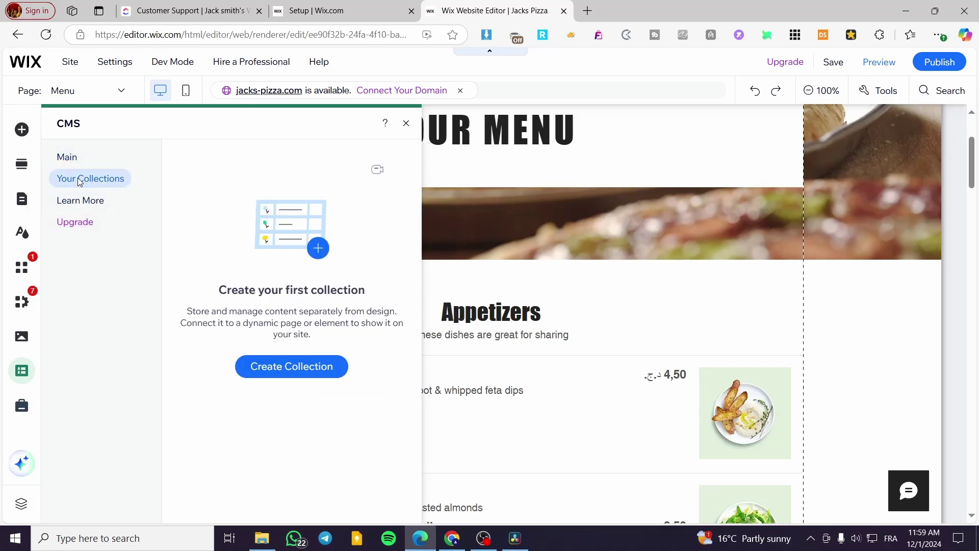
click(76, 156)
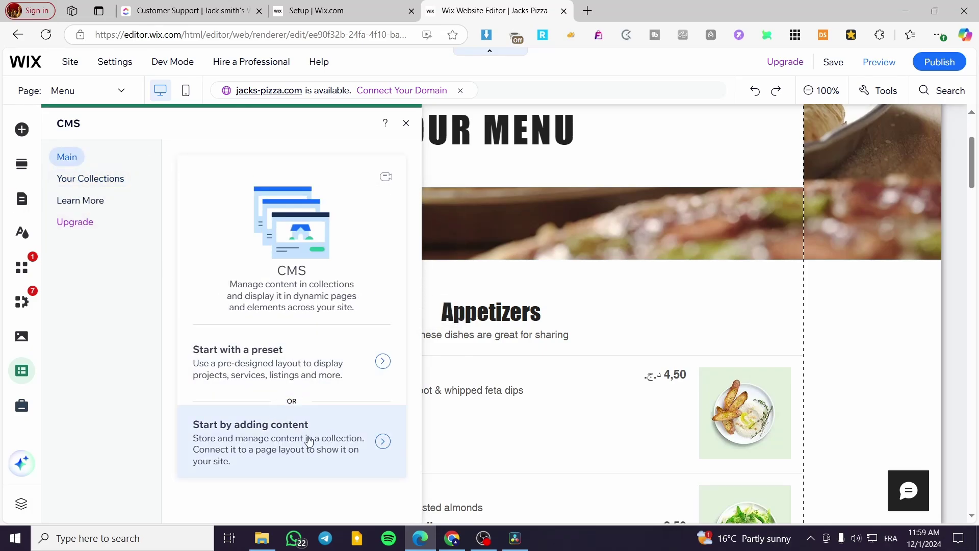
click(79, 182)
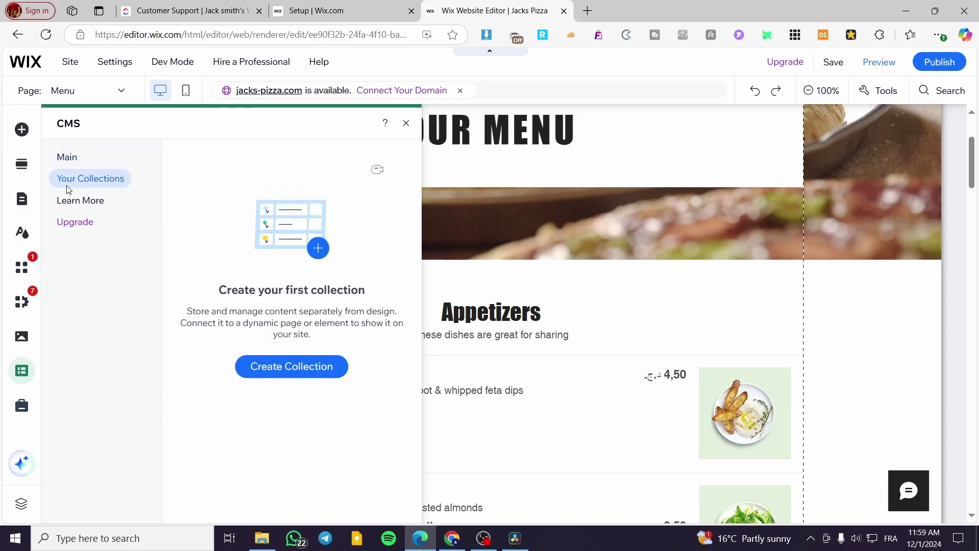
click(295, 366)
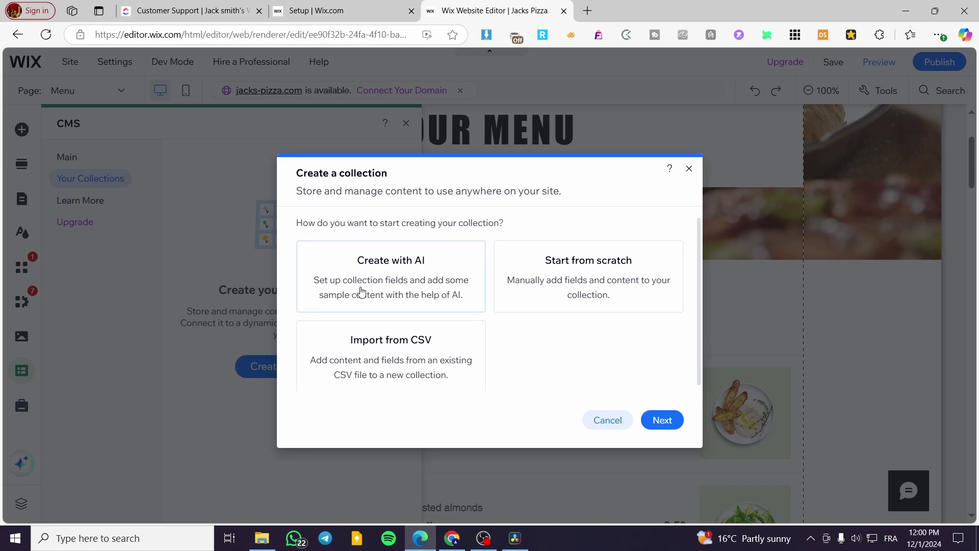
click(405, 278)
click(662, 420)
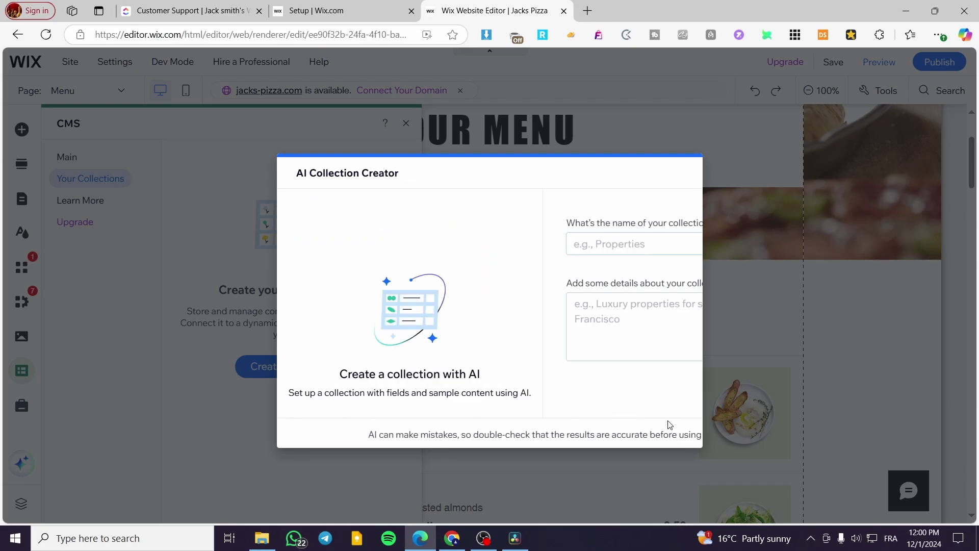
- Name the collection Pizza Menu, enter Pizza Menu as its details, and create it with all suggested fields and generated sample content
click(579, 210)
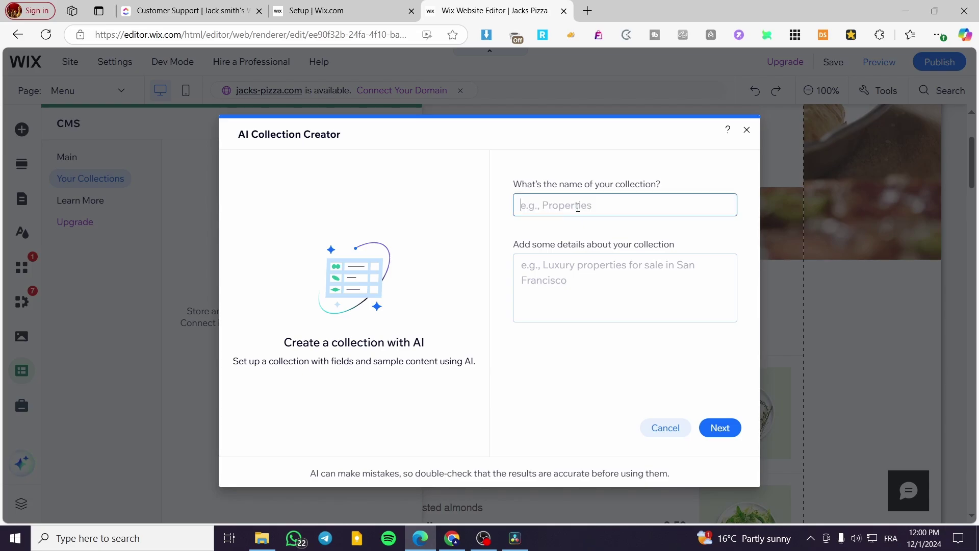
text(Pizza )
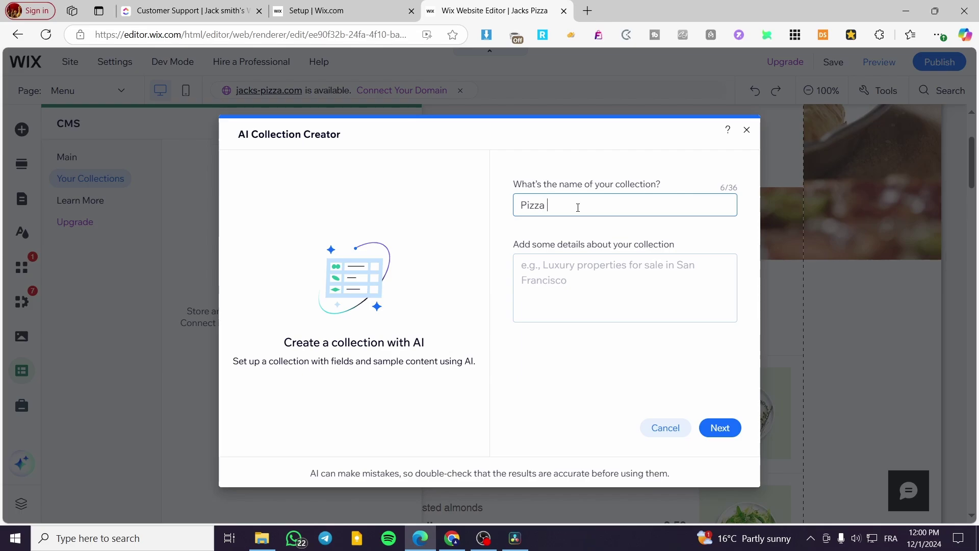
text(Menu)
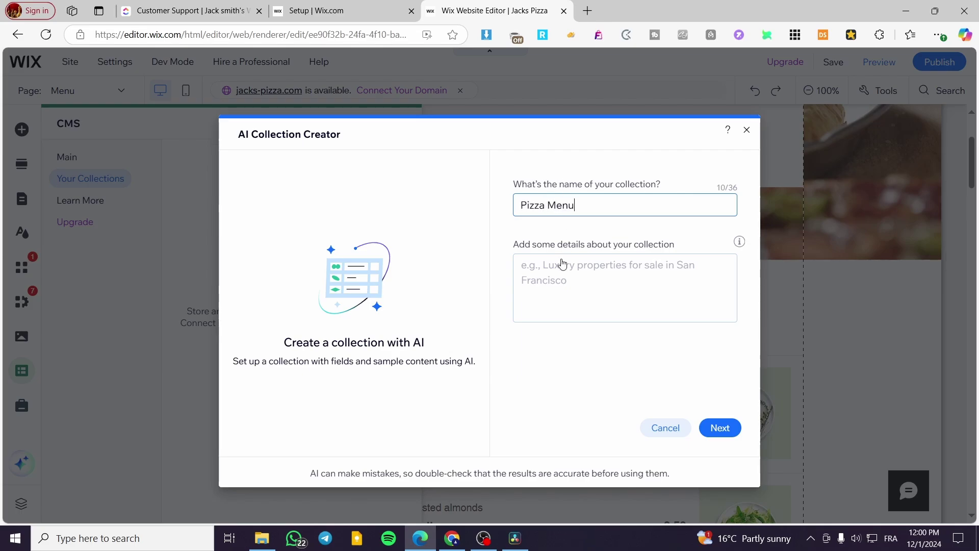
drag(585, 207, 498, 204)
key(ctrl+c)
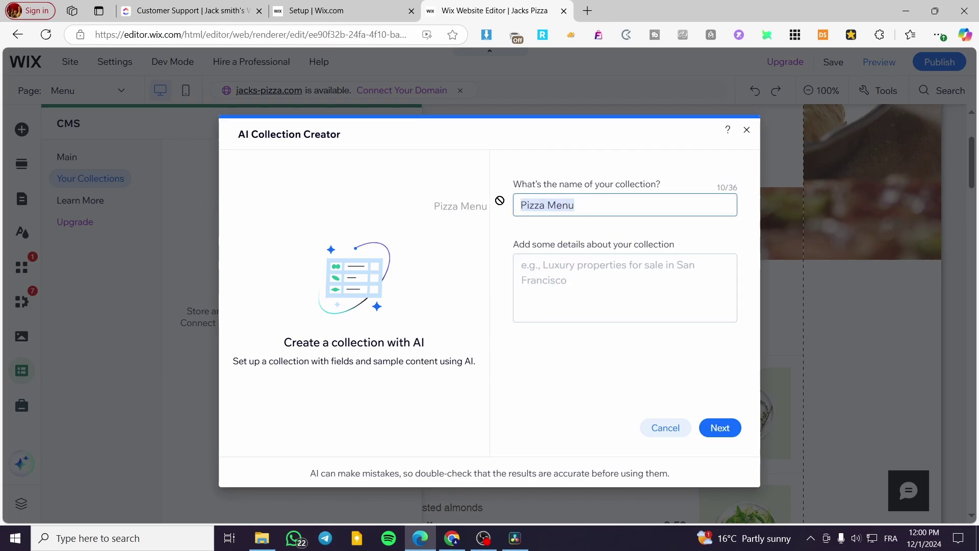
click(620, 279)
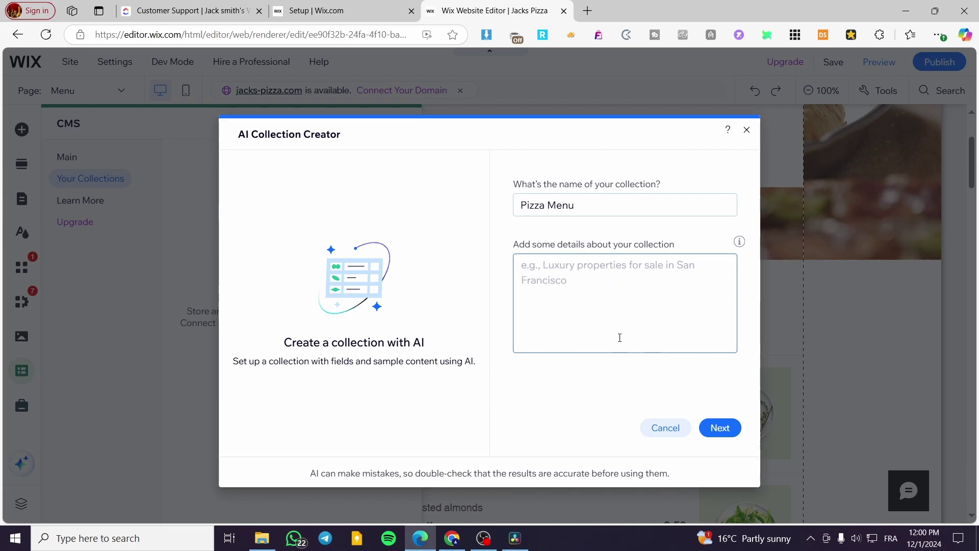
key(ctrl+v)
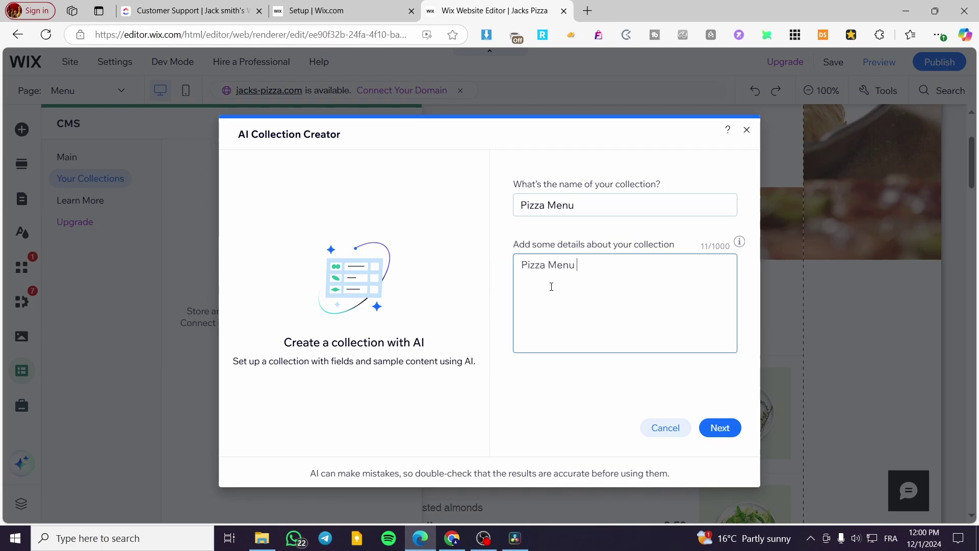
click(735, 429)
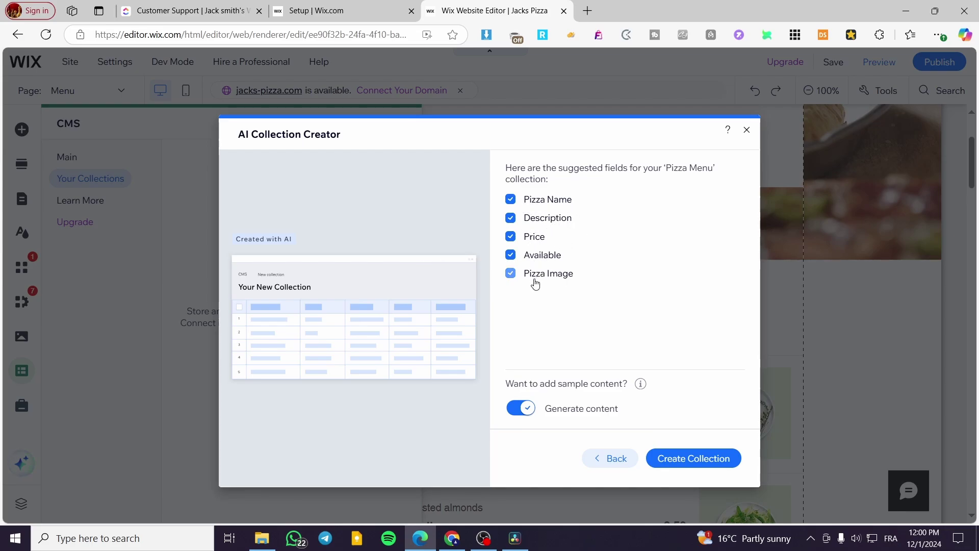
click(709, 459)
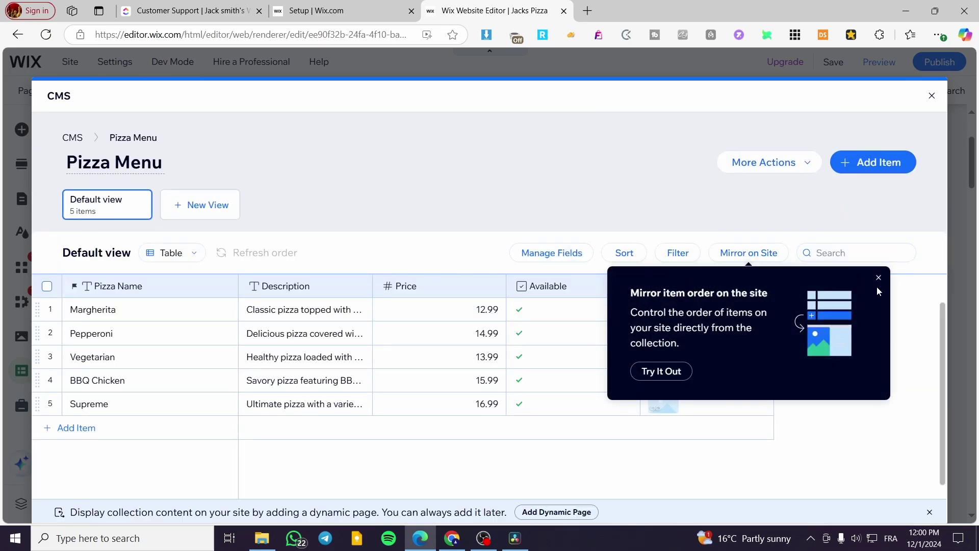
- Dismiss the item order tip, leave the Pizza Menu collection, and check its entry among the CMS collections
click(879, 278)
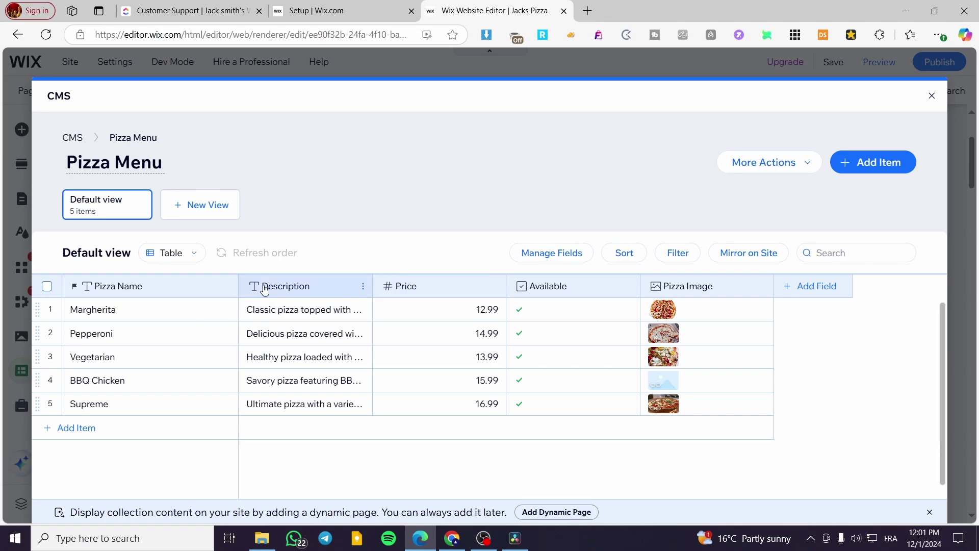
click(932, 97)
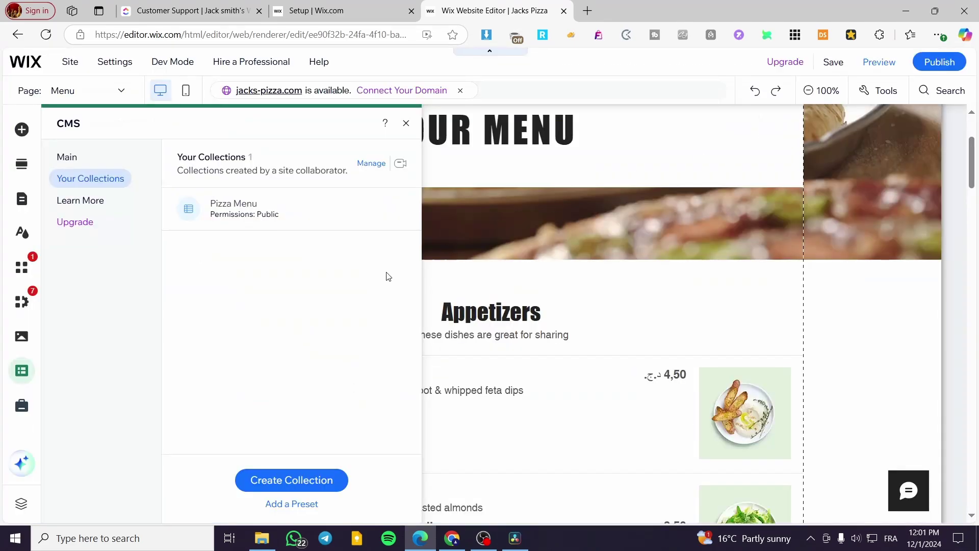
click(79, 158)
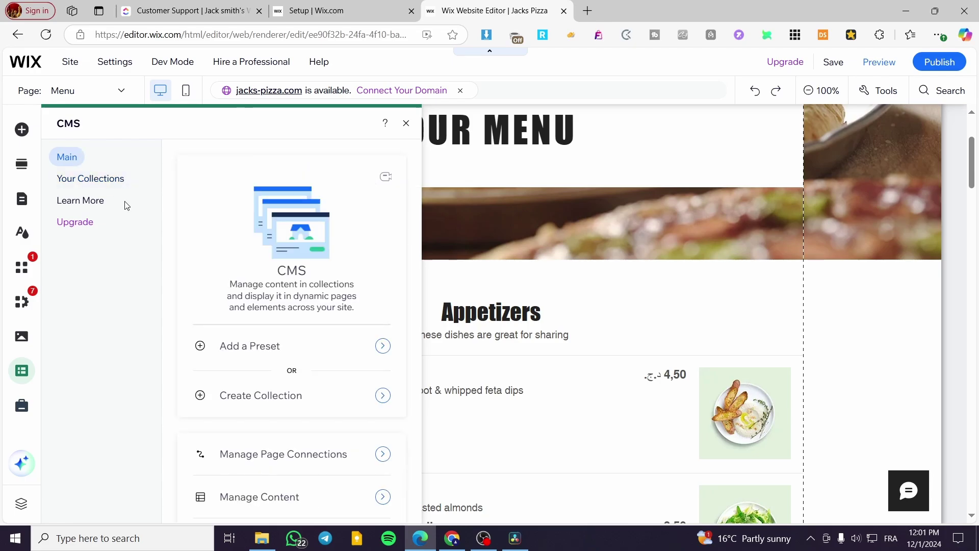
click(90, 178)
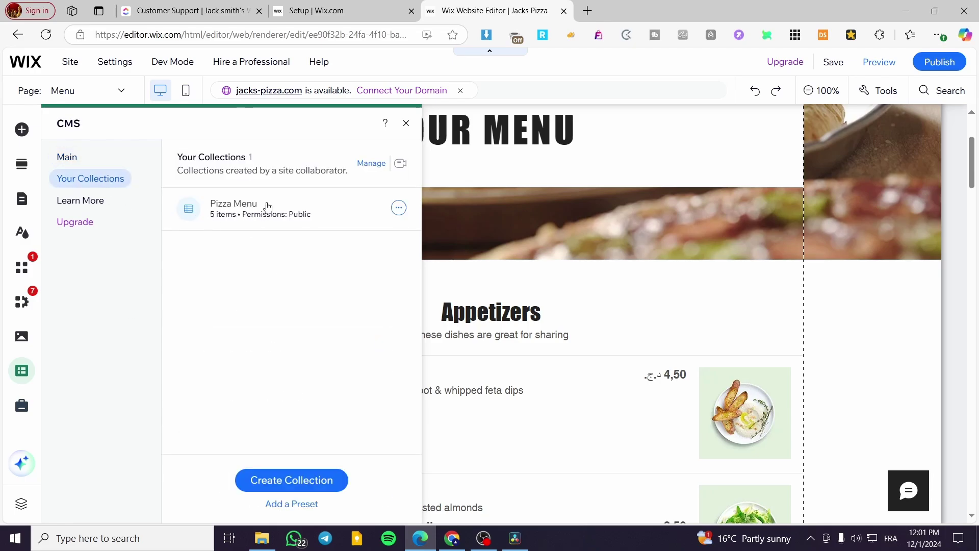
click(415, 123)
- Add the outlined "What's the best flavor?" dropdown input to the Menu page, just above the Appetizers heading
scroll(516, 324, up, 3)
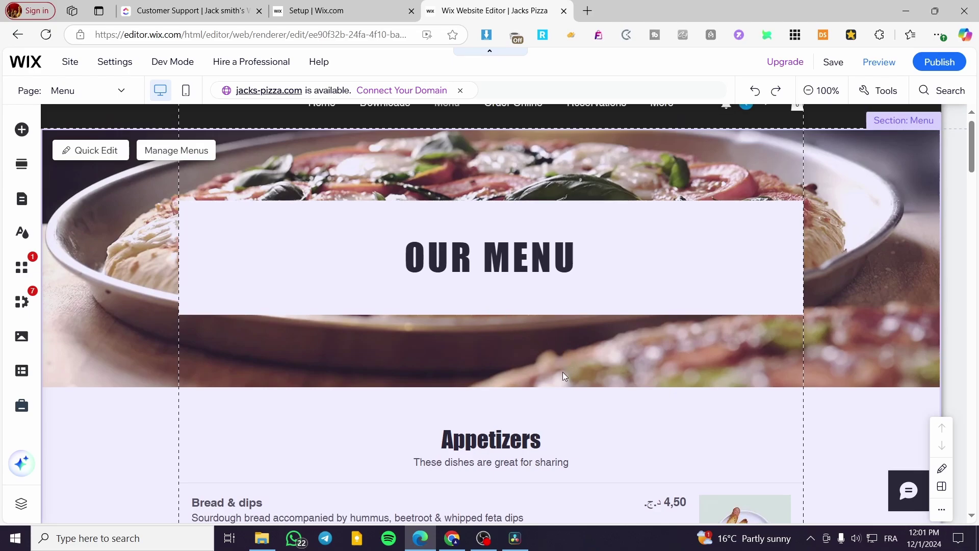
scroll(564, 376, down, 3)
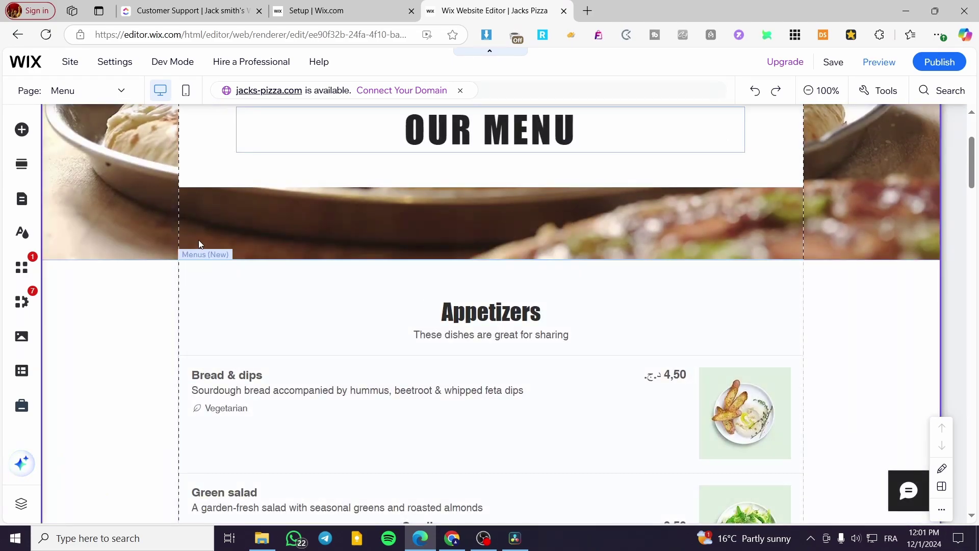
click(23, 129)
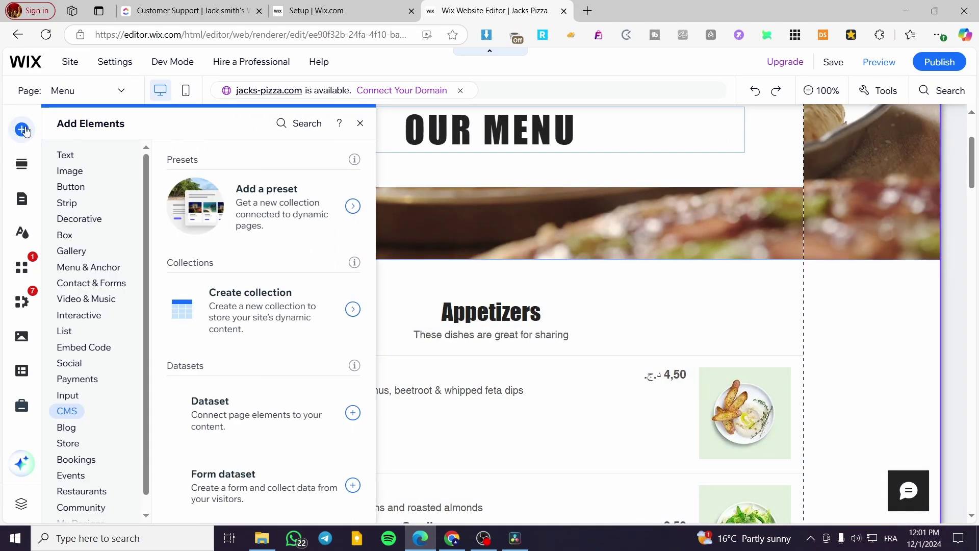
click(88, 300)
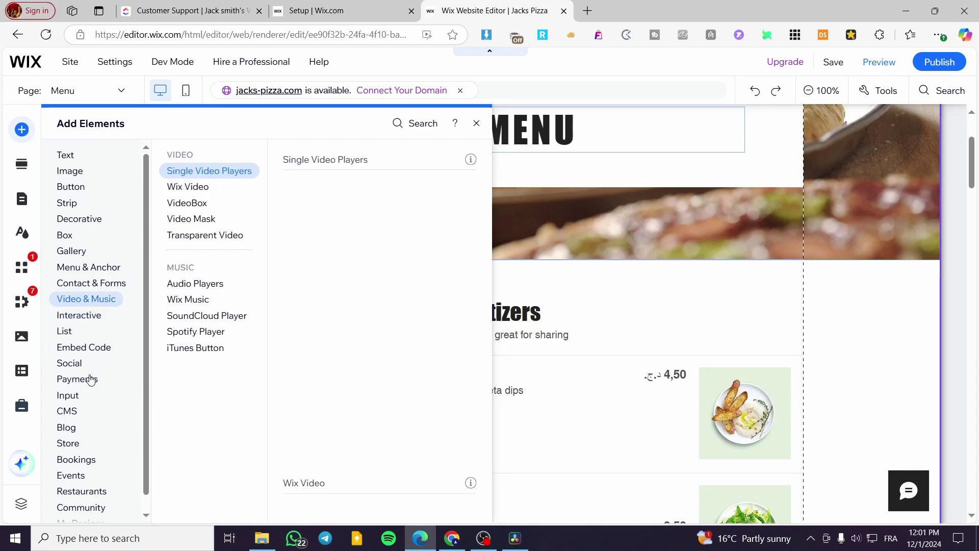
click(88, 267)
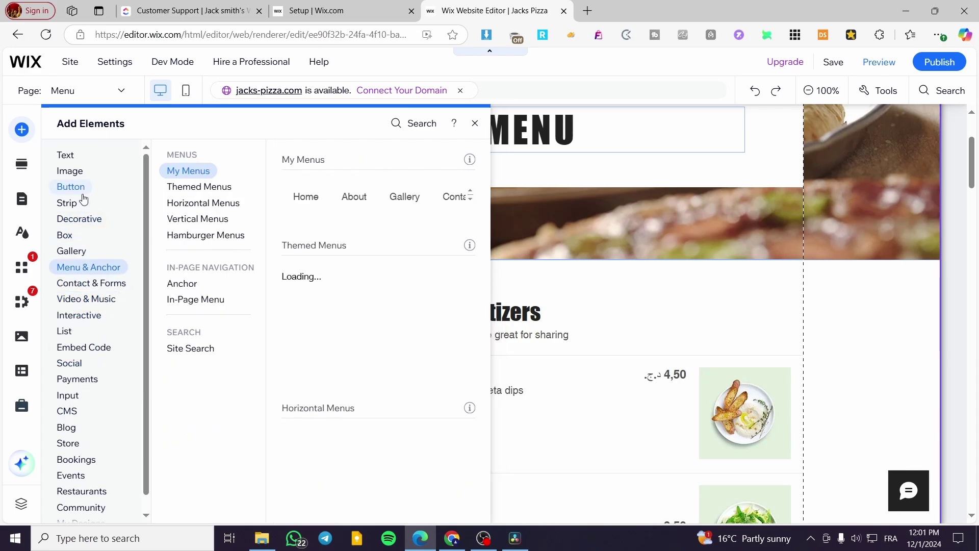
click(75, 398)
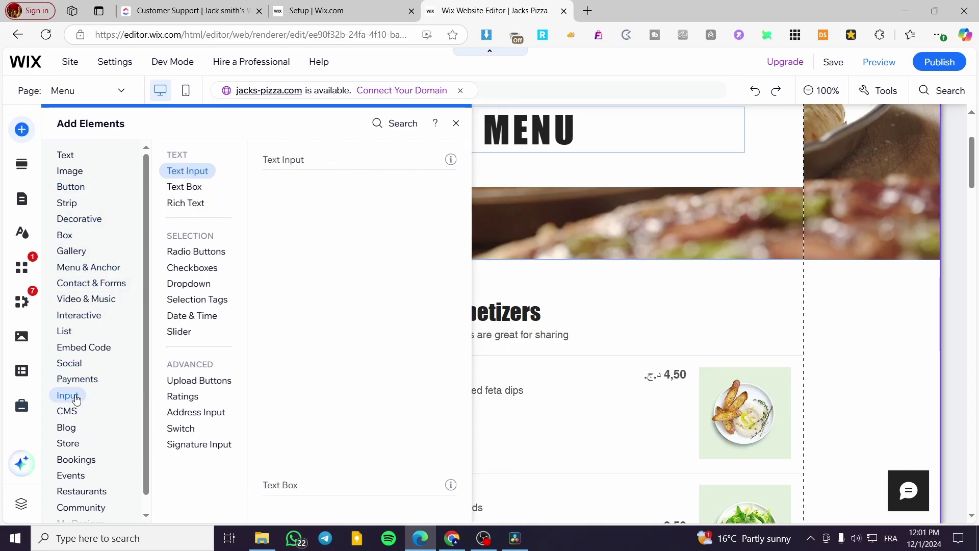
click(198, 288)
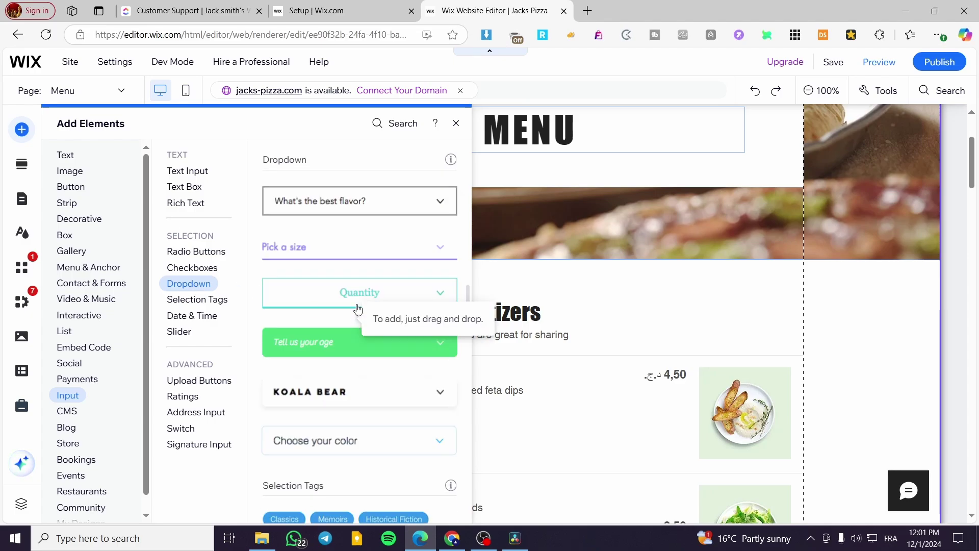
drag(351, 203, 351, 285)
click(450, 294)
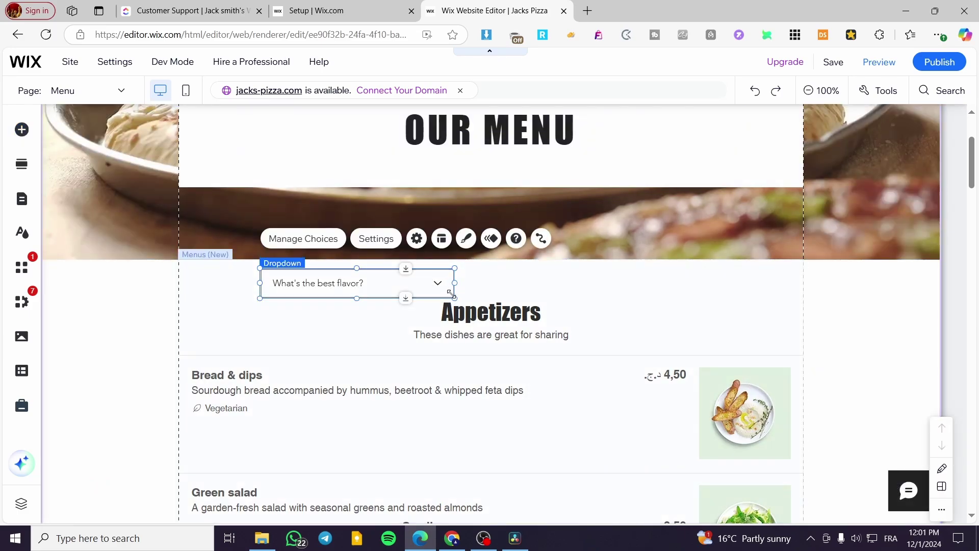
- Shrink the dropdown slightly, center it in the gap above Appetizers, and place a duplicate directly to its right
drag(454, 296, 442, 290)
drag(367, 278, 366, 287)
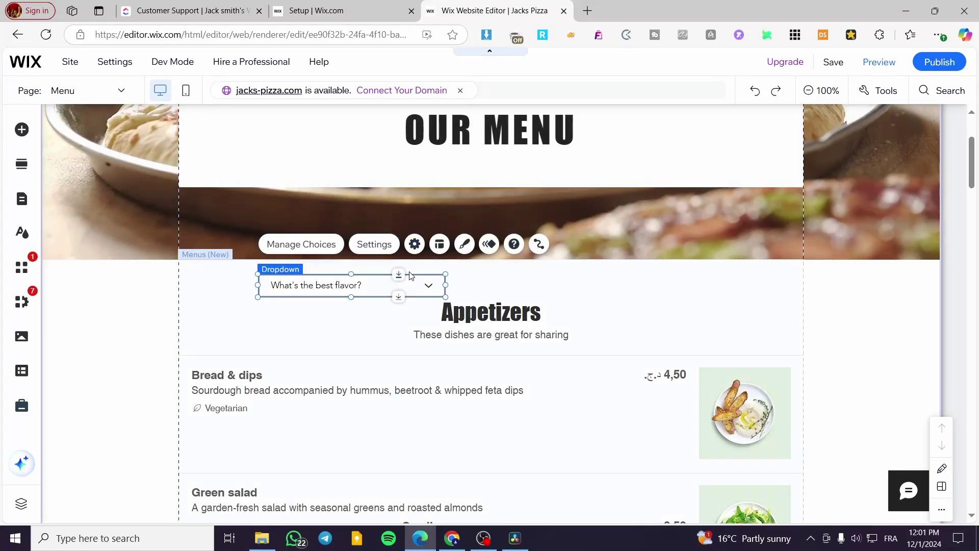
drag(411, 276, 582, 286)
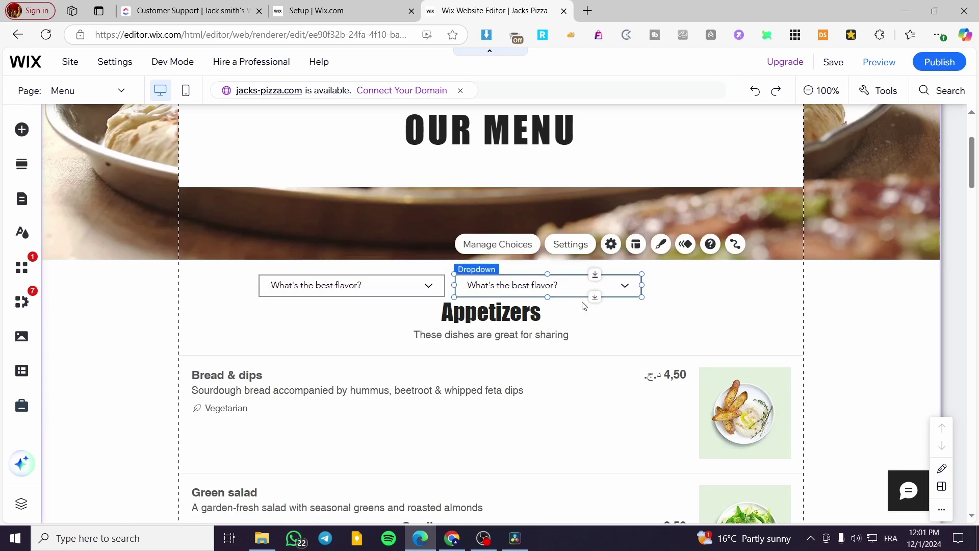
click(398, 287)
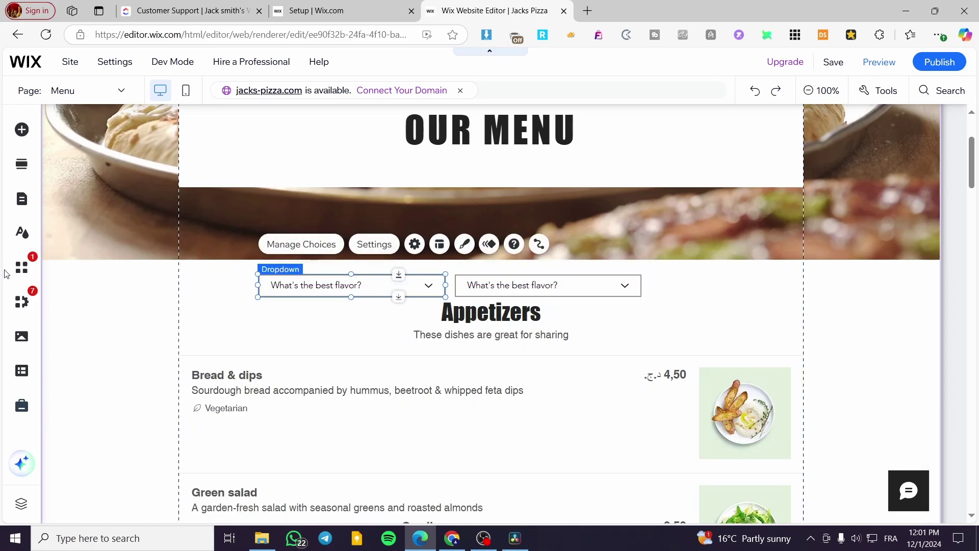
- Add a Business Title text element directly above the first dropdown, aligned with its left edge
click(33, 139)
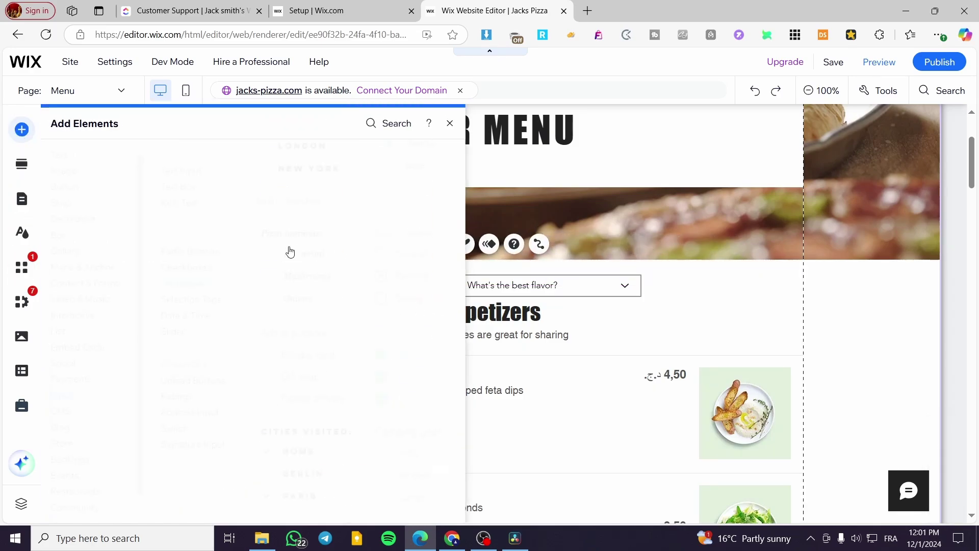
click(87, 299)
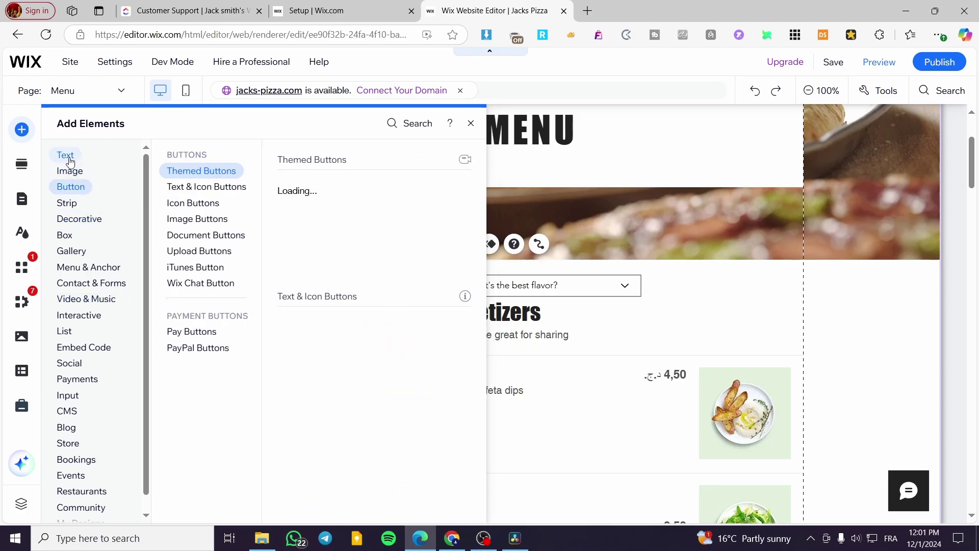
mouse_move(65, 155)
click(178, 171)
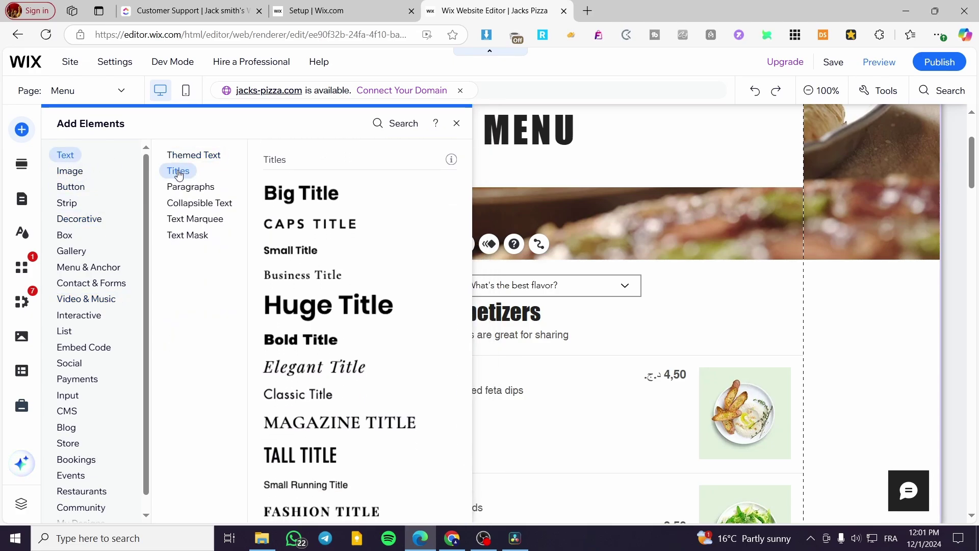
drag(304, 285, 291, 267)
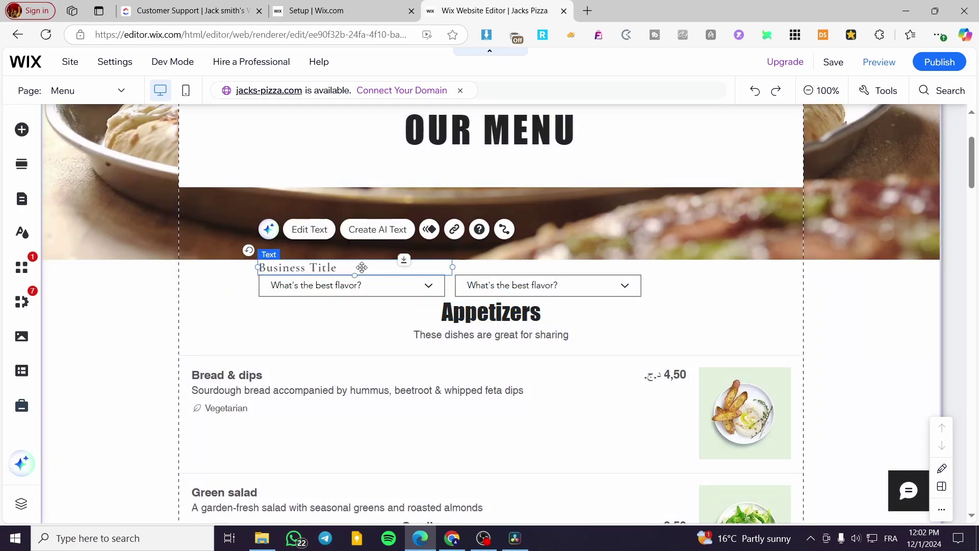
drag(355, 273, 341, 268)
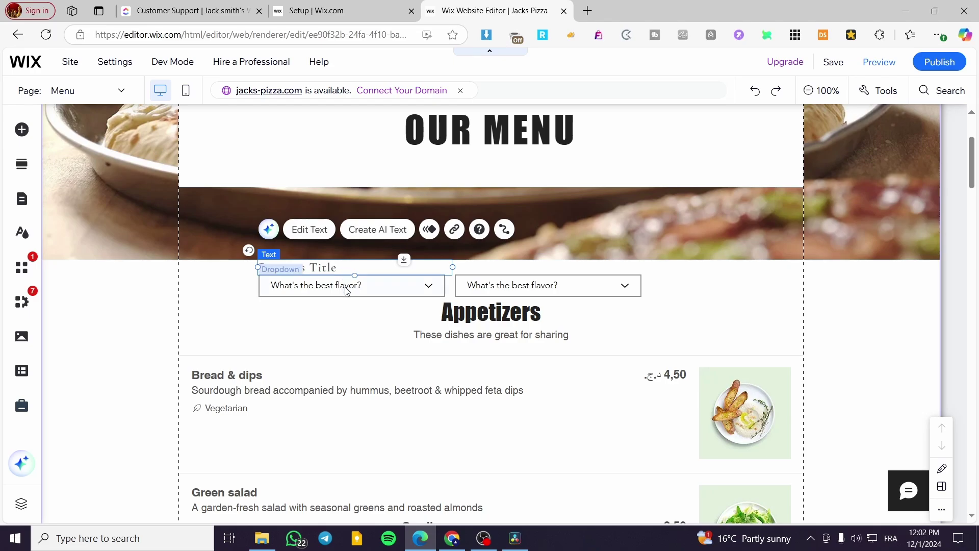
- Replace the title text above the first dropdown with "Type Of Pizza"
double_click(323, 267)
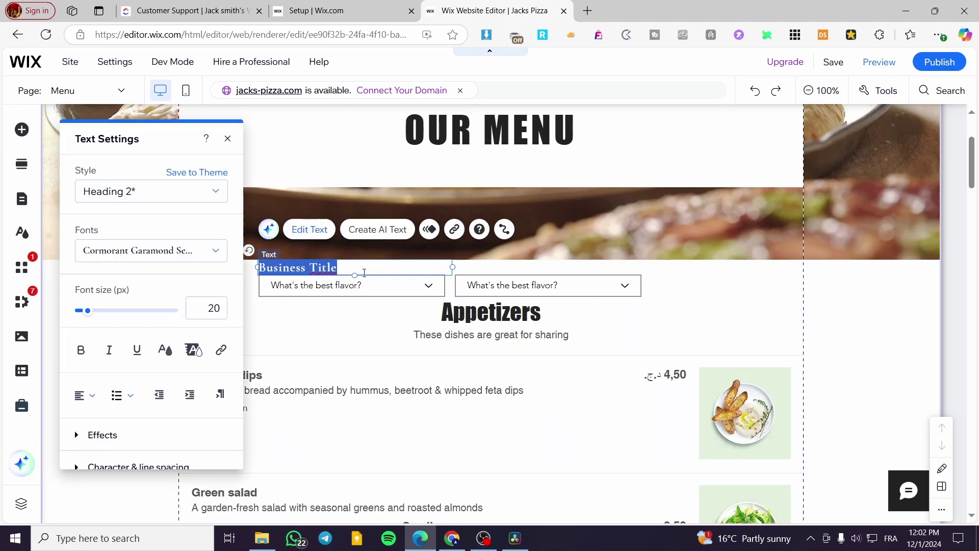
text(Type Of Pizza)
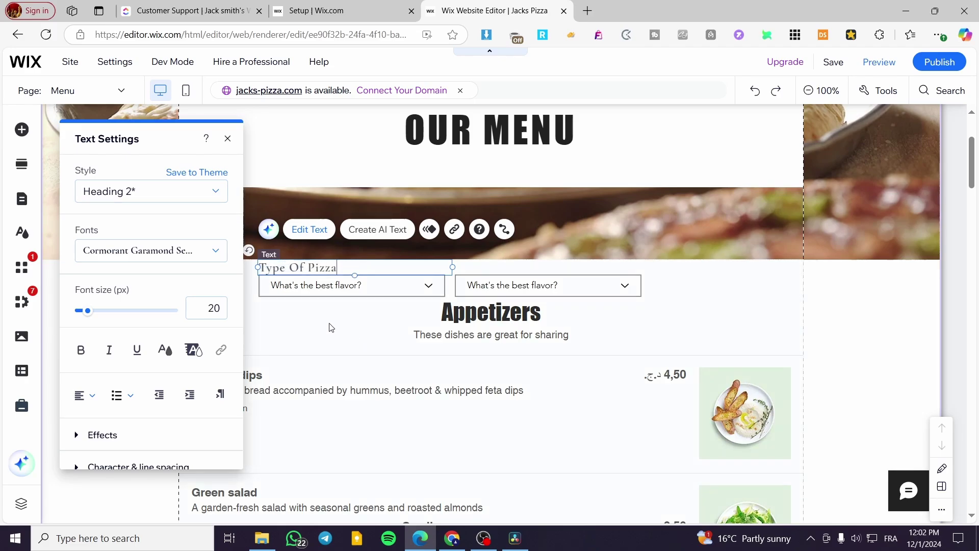
click(369, 313)
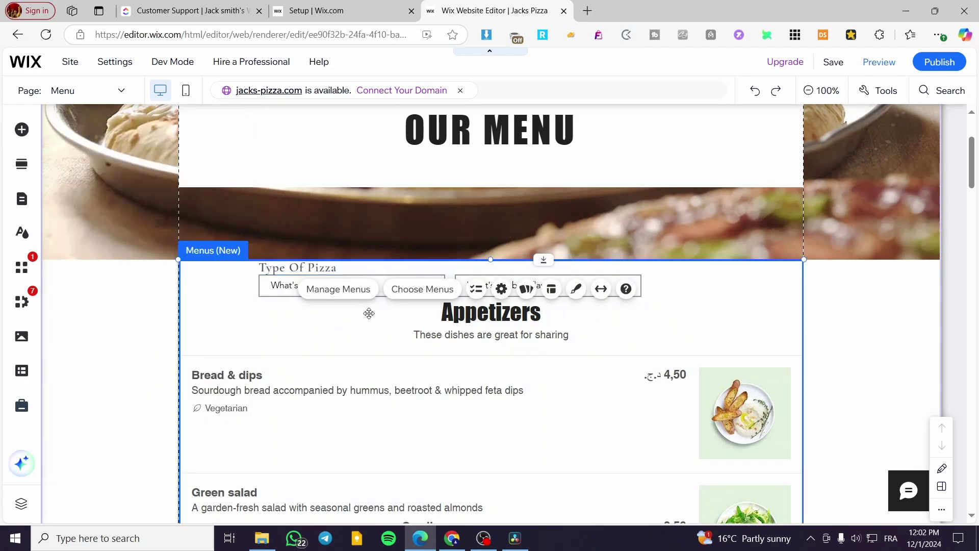
- Duplicate the Type Of Pizza label, place the copy above the second dropdown, and change its text to "Price"
click(349, 265)
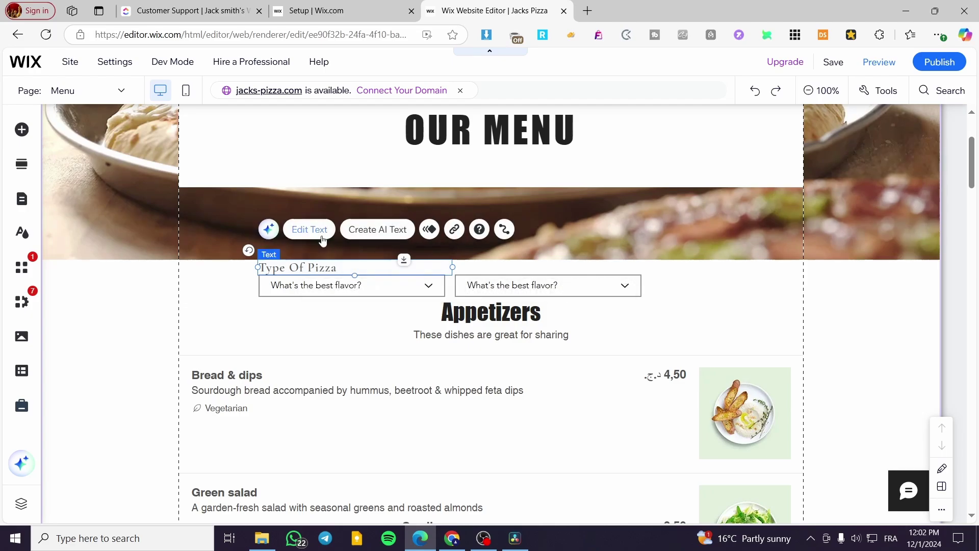
key(ctrl+c)
key(ctrl+v)
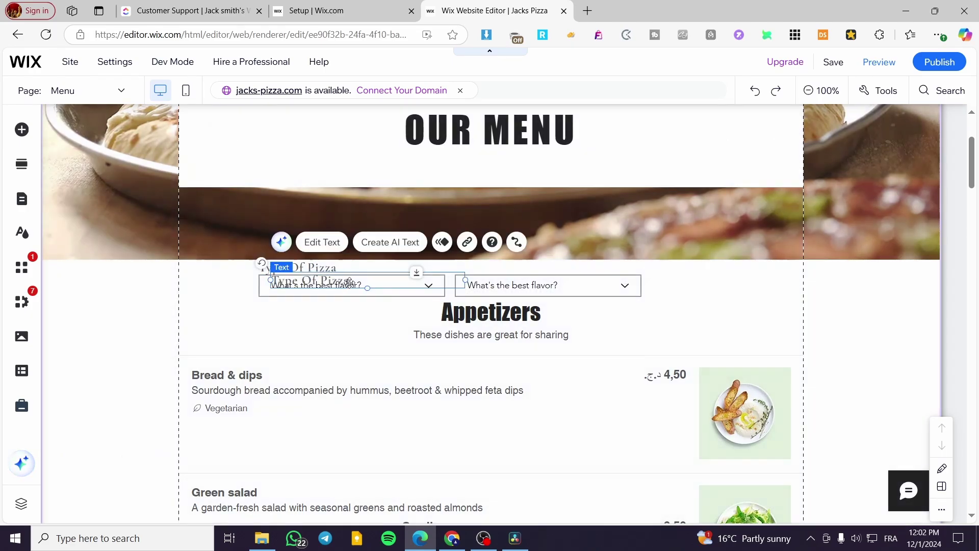
drag(357, 278, 513, 269)
double_click(514, 269)
text(Per)
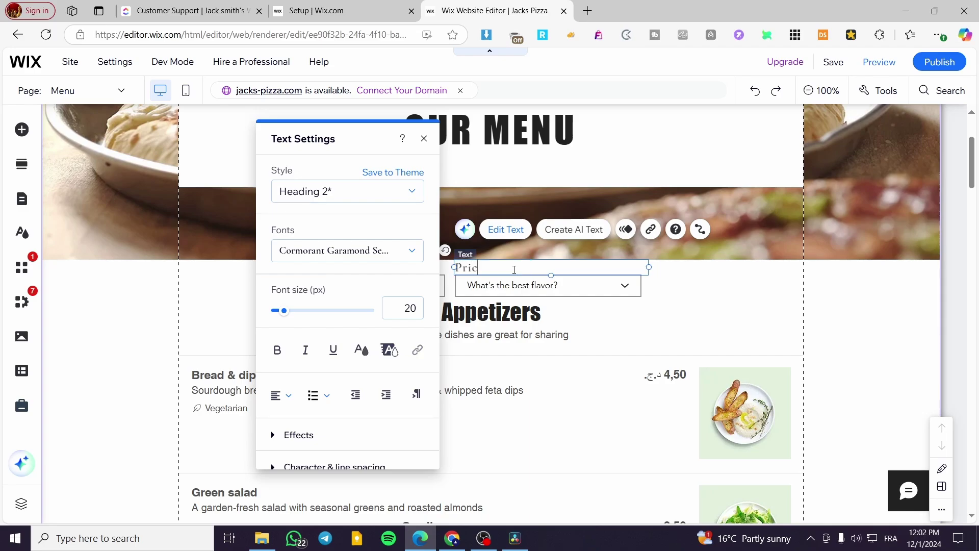
click(706, 301)
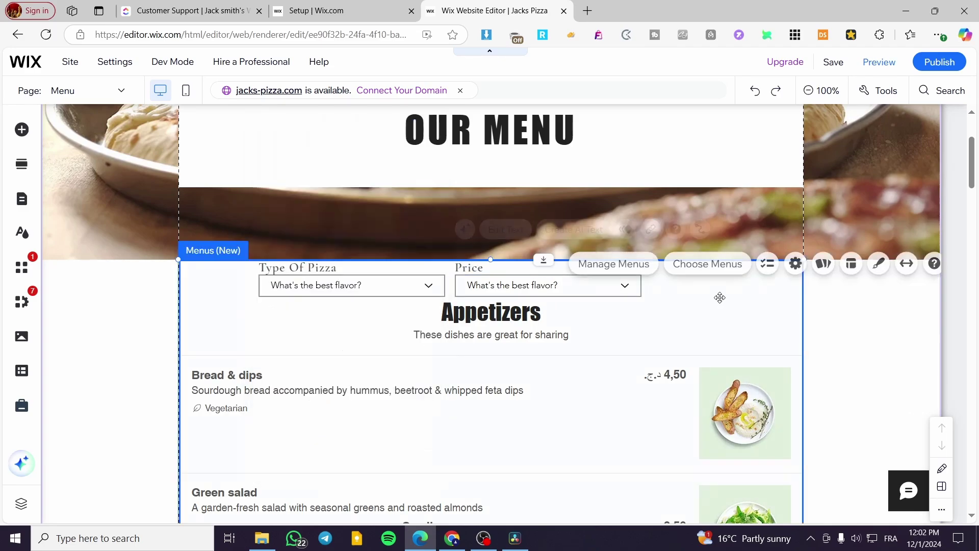
- Set the placeholder text of the dropdown under Type Of Pizza to "Pizza Type"
click(321, 286)
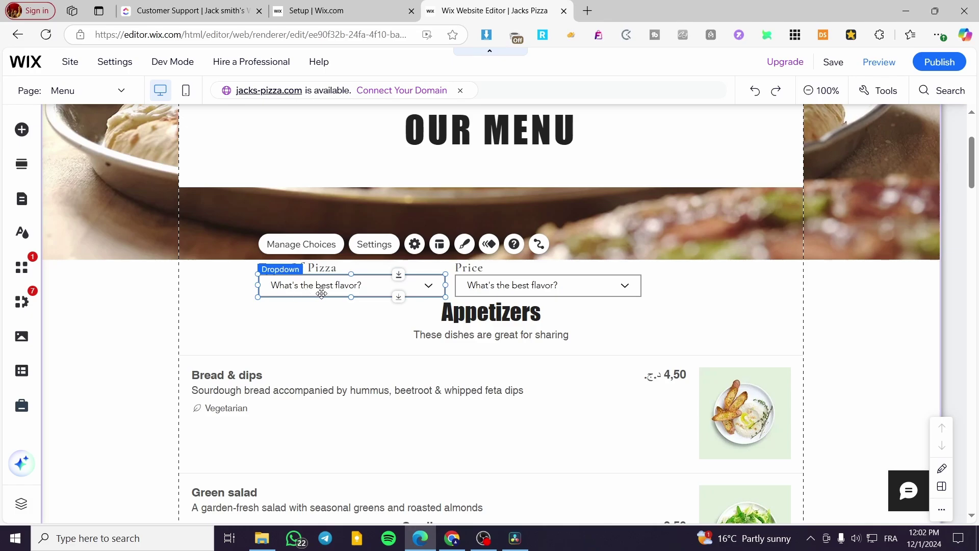
click(373, 244)
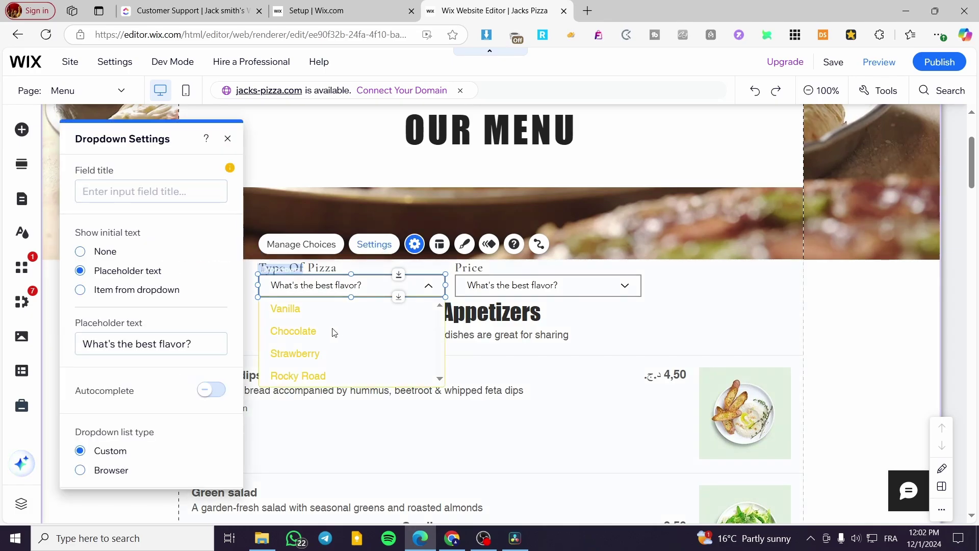
click(199, 345)
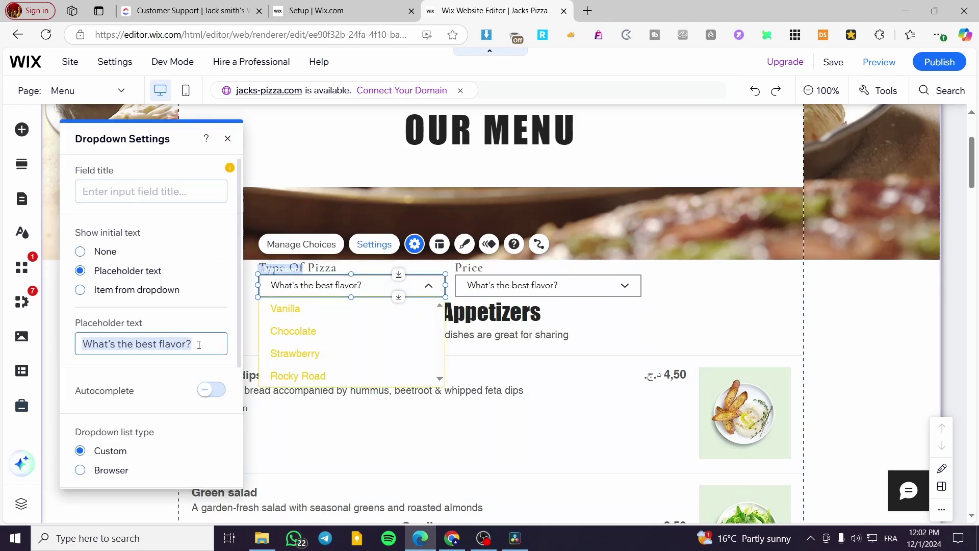
click(186, 344)
drag(175, 343, 99, 327)
text(Pizz)
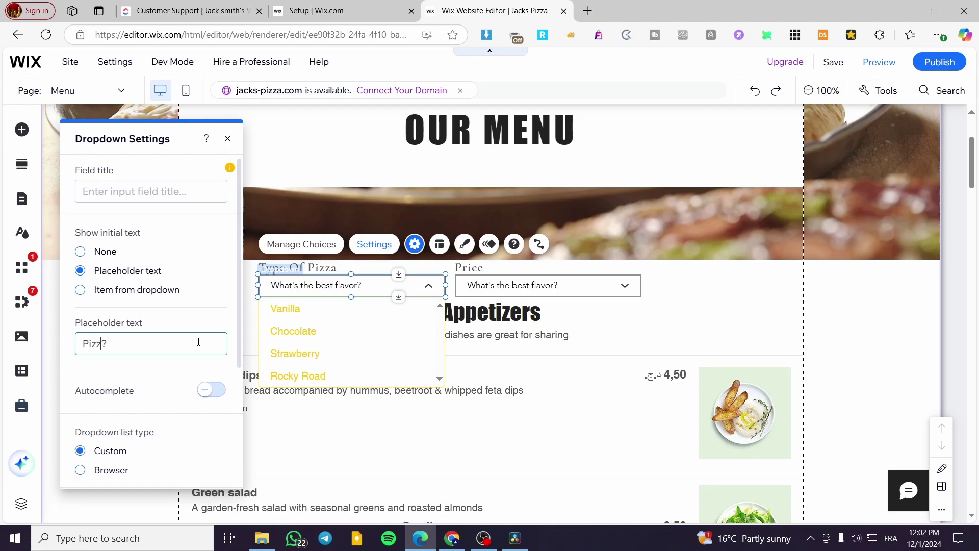
text(a)
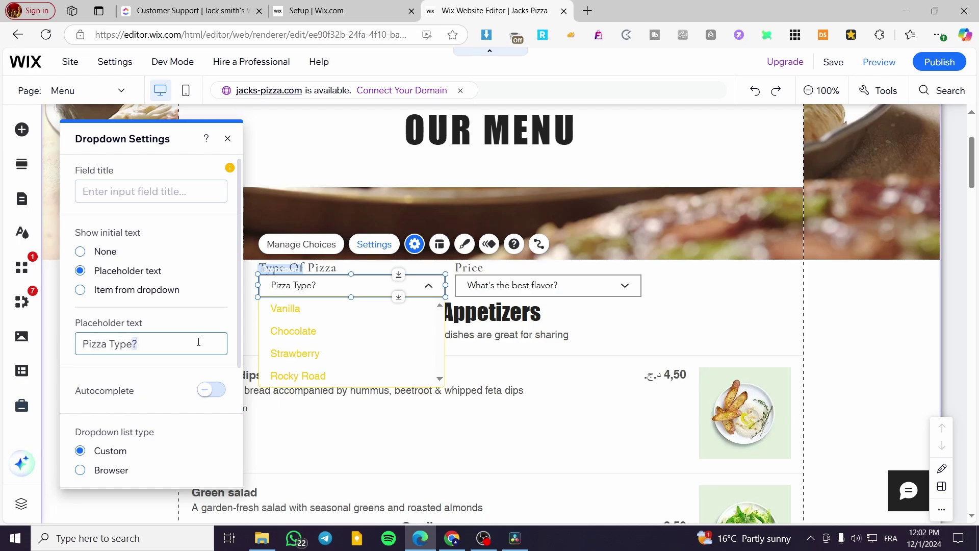
text( Type)
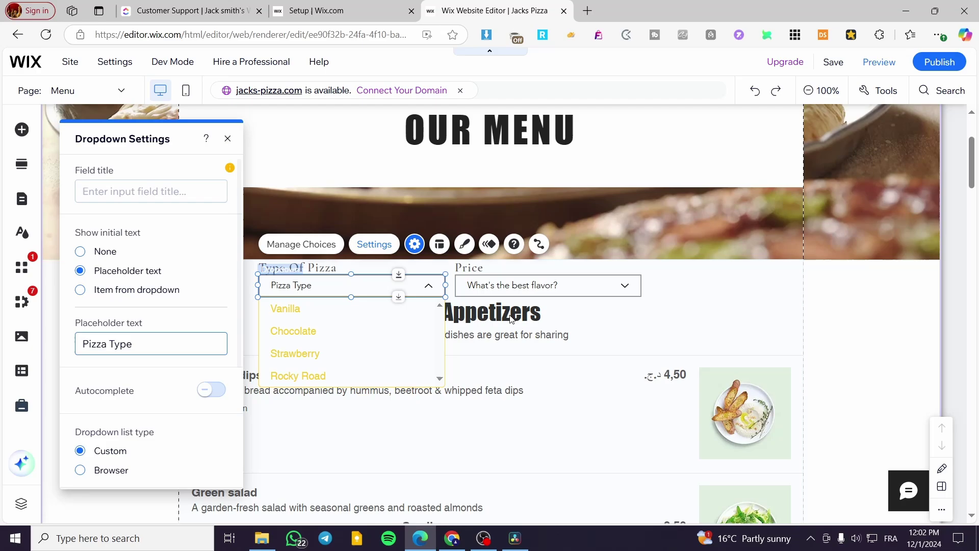
- Set the placeholder text of the dropdown under the Price label to "Price"
click(535, 285)
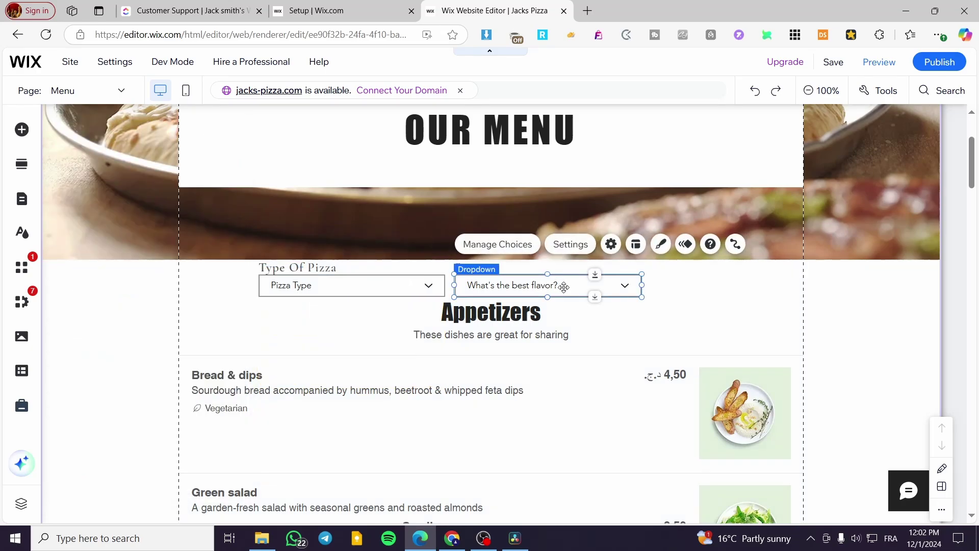
click(570, 244)
triple_click(322, 341)
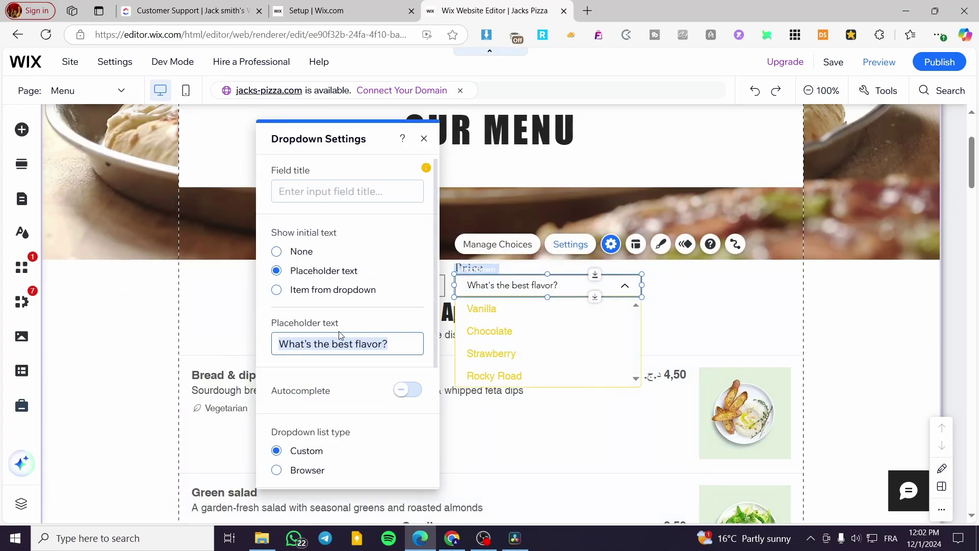
text(Price)
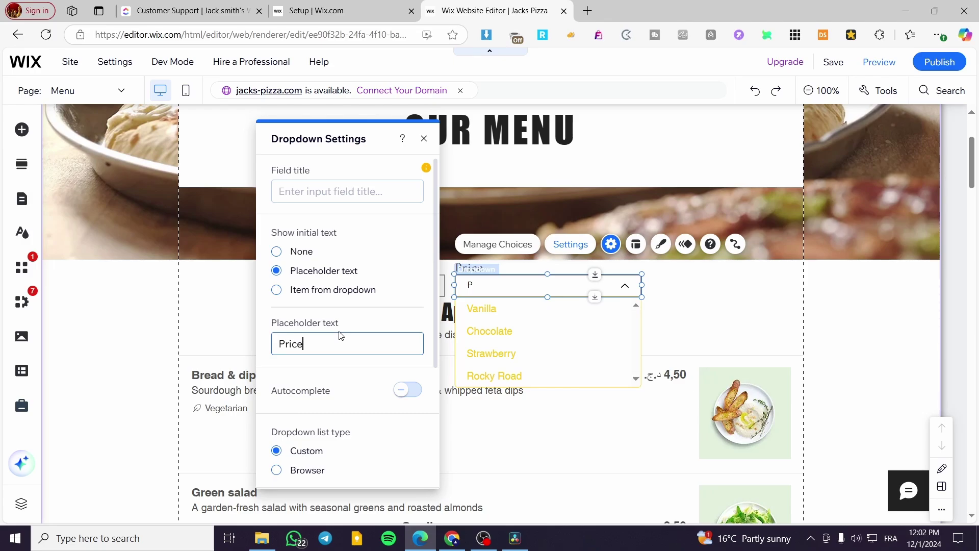
click(523, 423)
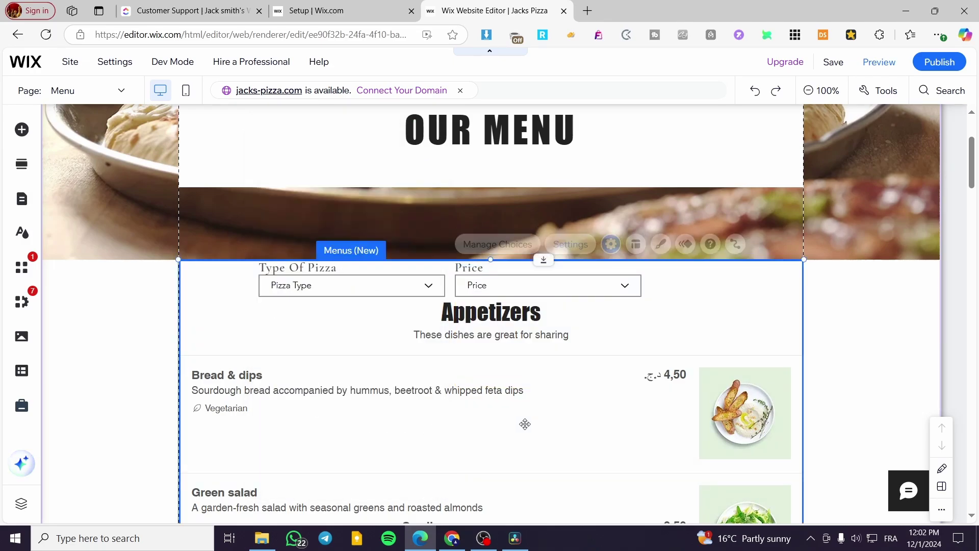
- Add a dataset named "Pizza Menu dataset" to the Menu page, linked to the Pizza Menu collection
click(390, 293)
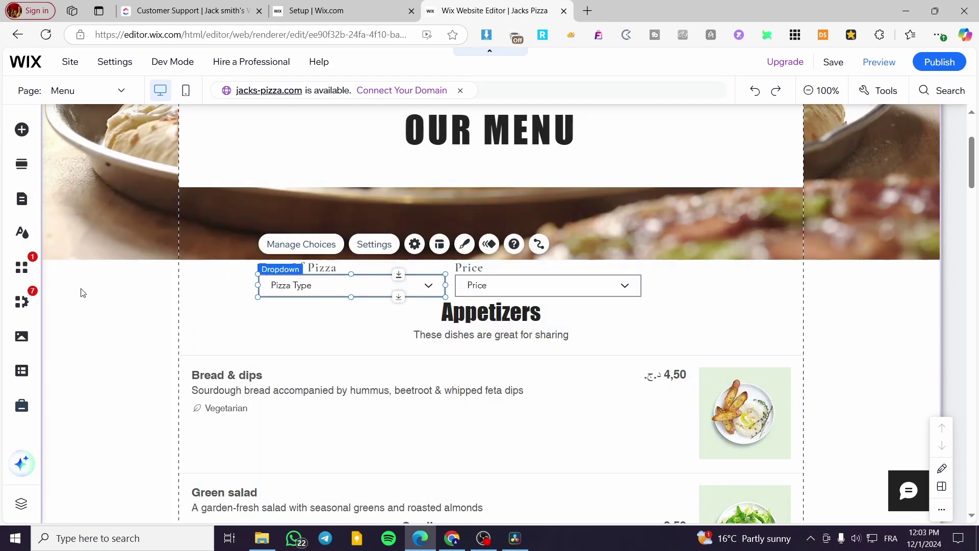
click(31, 128)
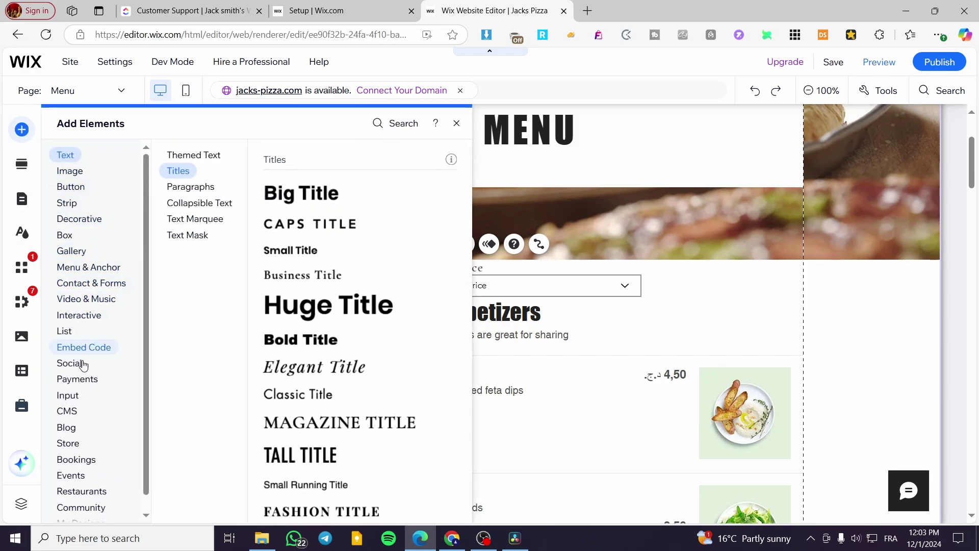
mouse_move(79, 376)
scroll(76, 393, down, 1)
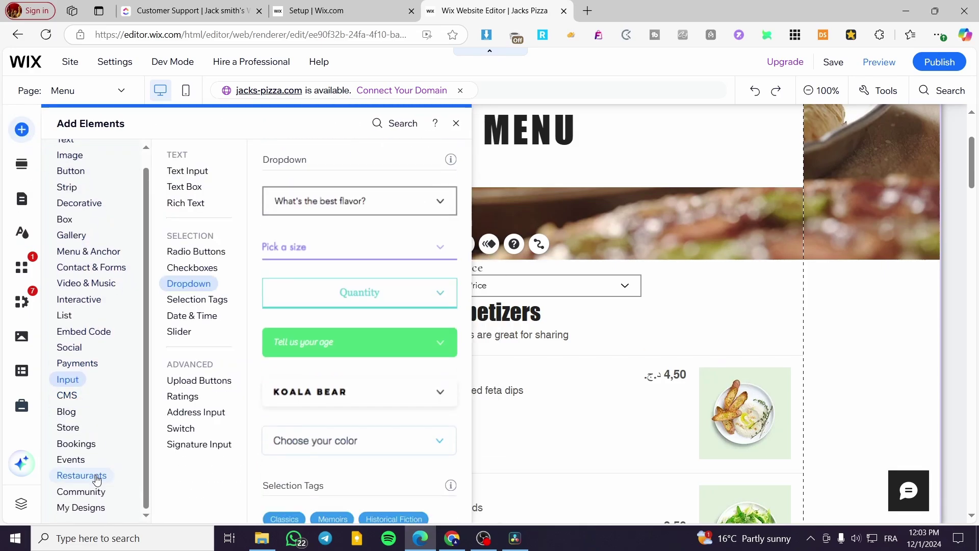
mouse_move(67, 398)
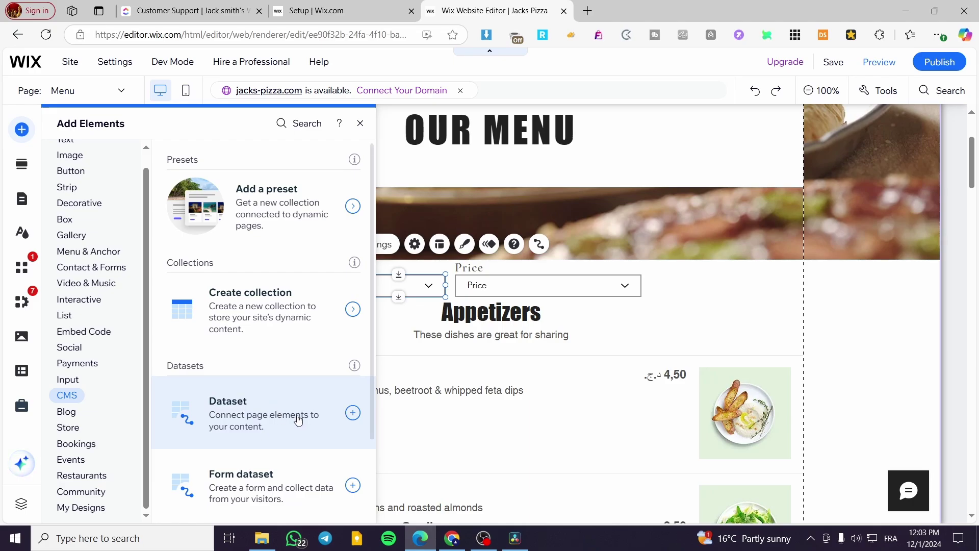
click(358, 417)
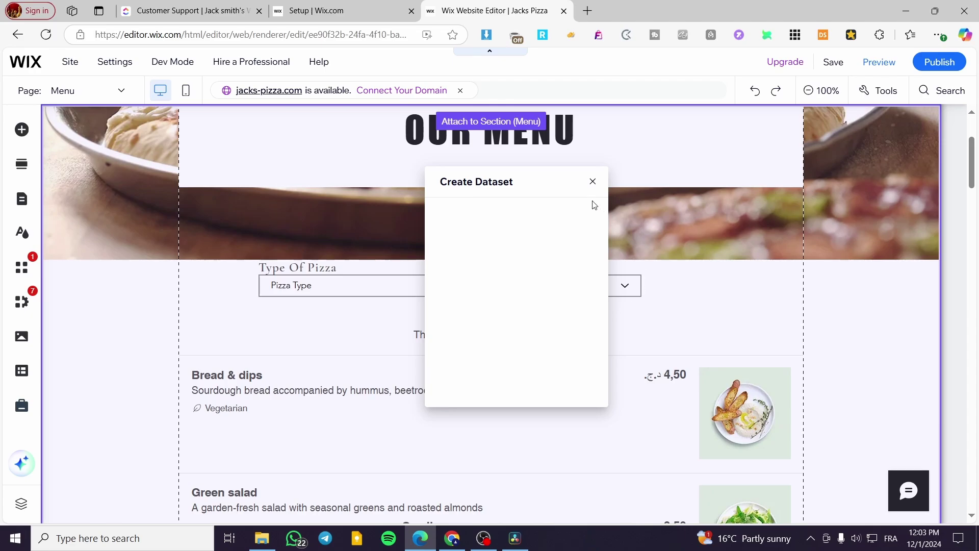
click(547, 284)
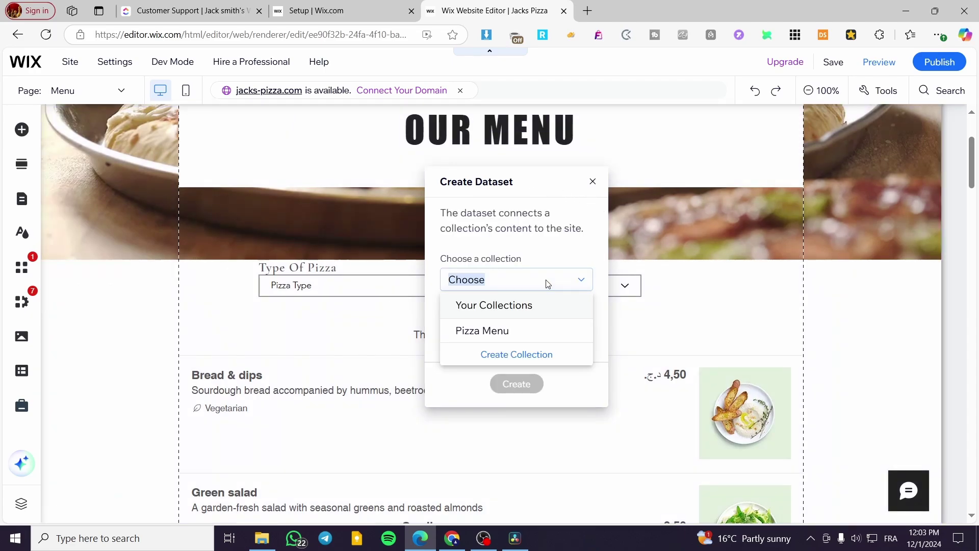
click(483, 337)
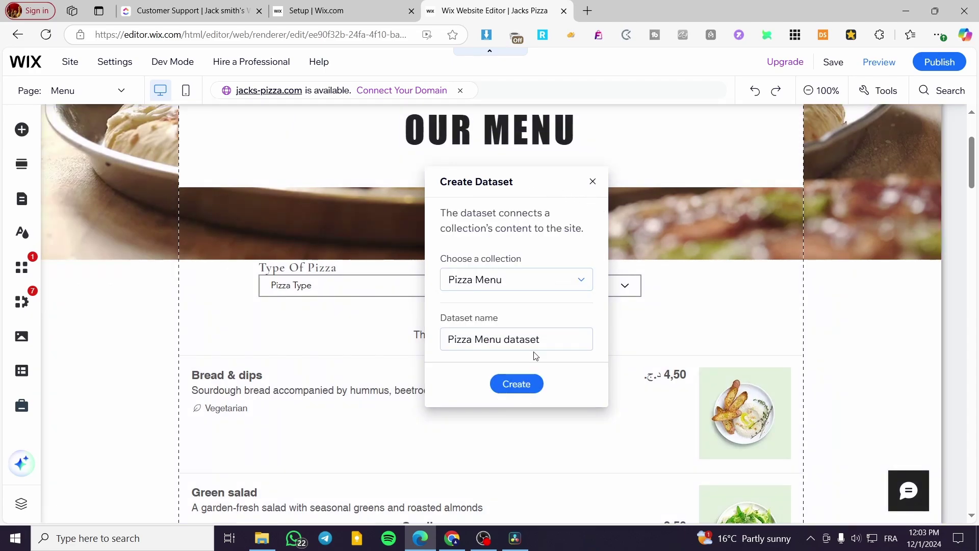
click(522, 390)
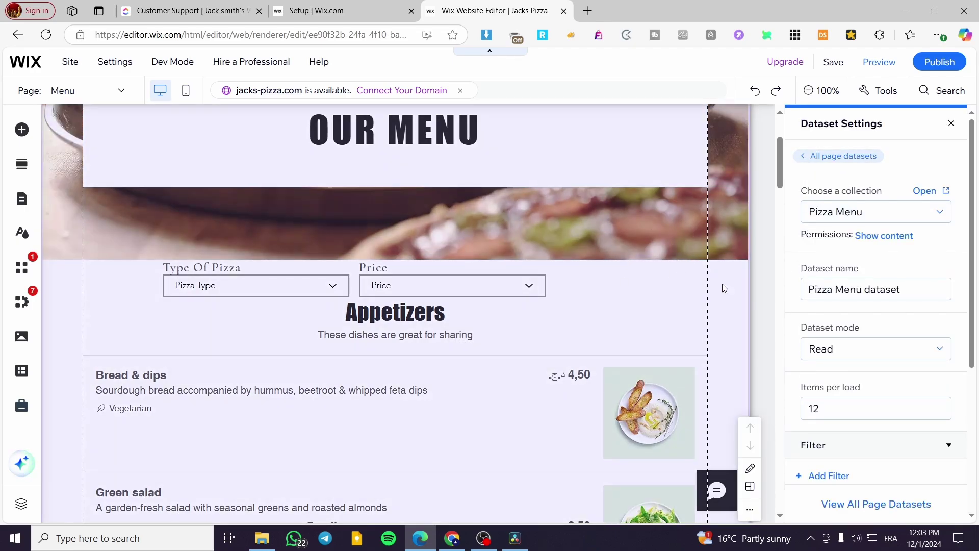
- Review the collection, mode, filter and sort settings of the Pizza Menu dataset and of Pizza Menu dataset 2
scroll(854, 296, down, 5)
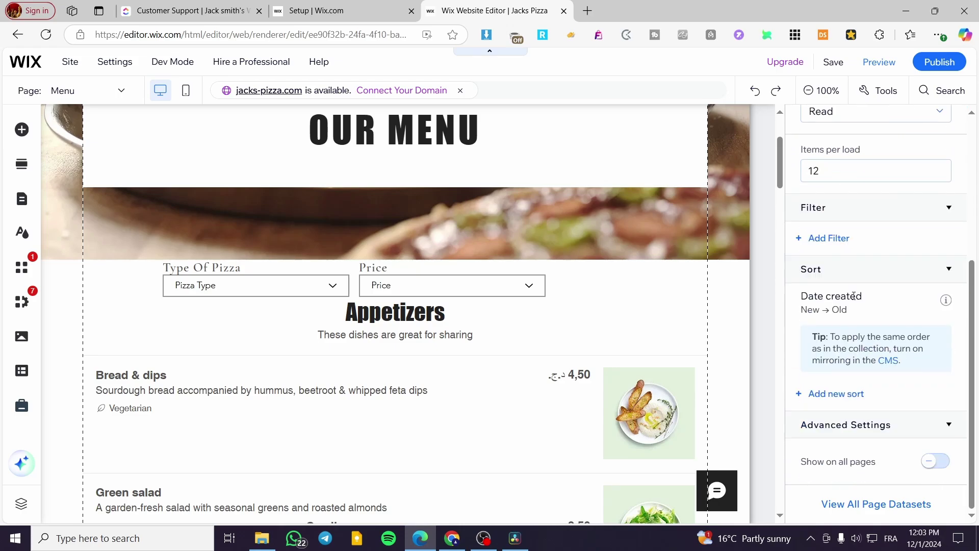
scroll(854, 296, up, 5)
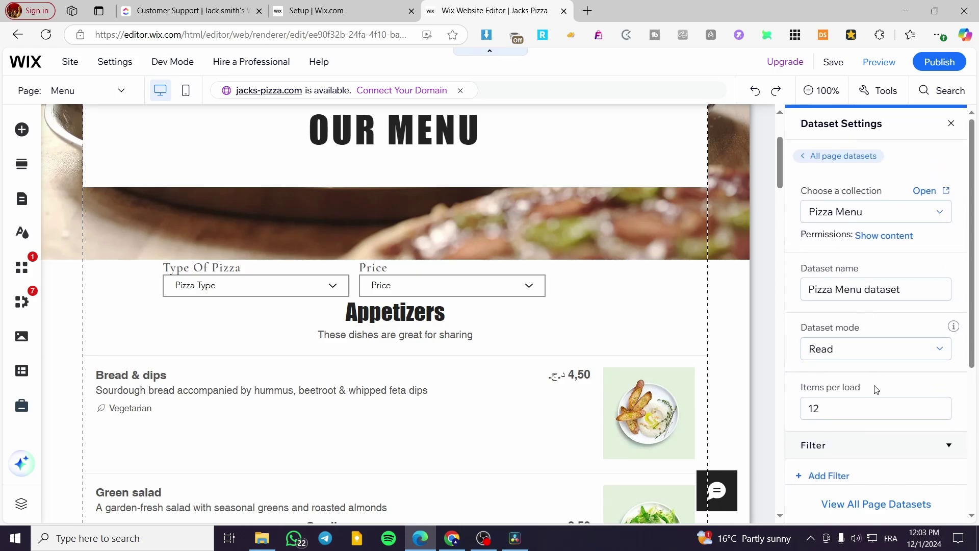
click(906, 355)
click(907, 355)
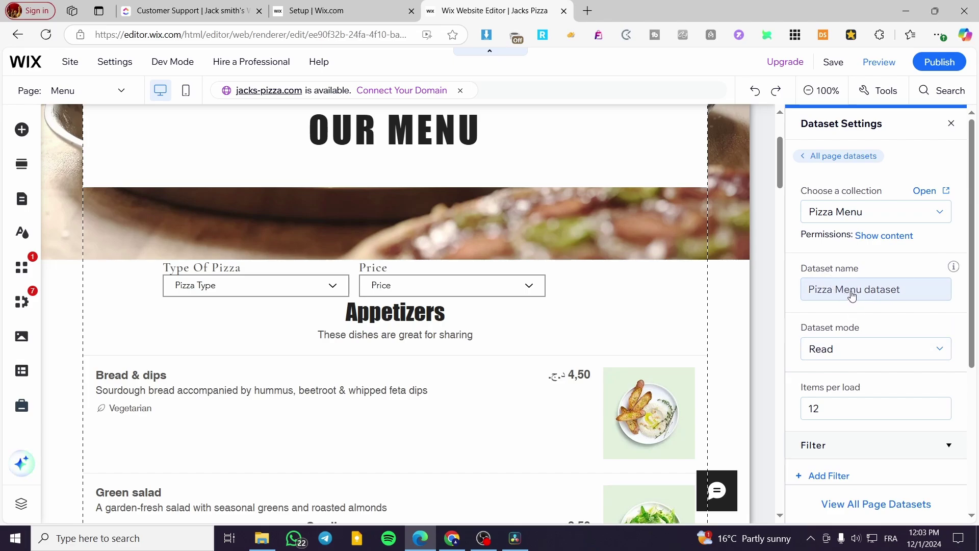
click(874, 216)
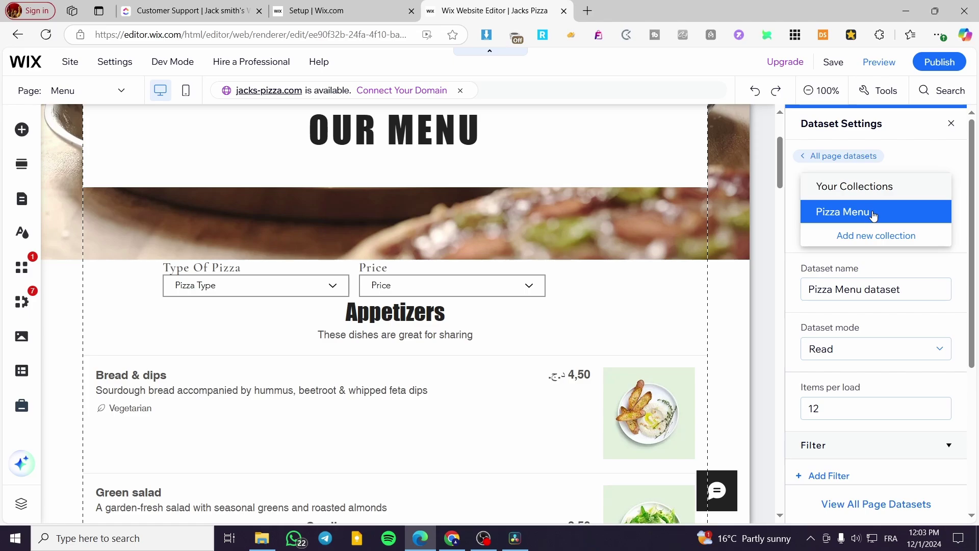
click(874, 215)
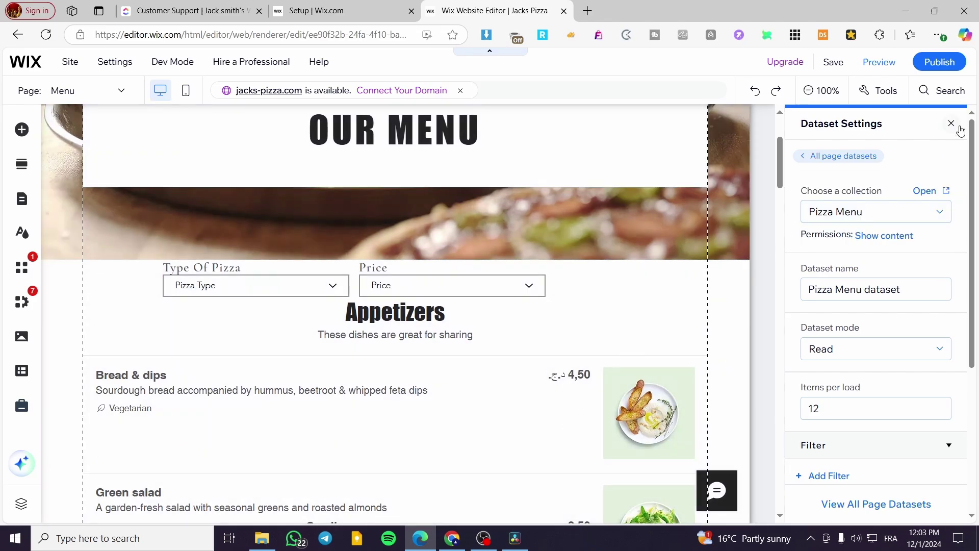
click(952, 124)
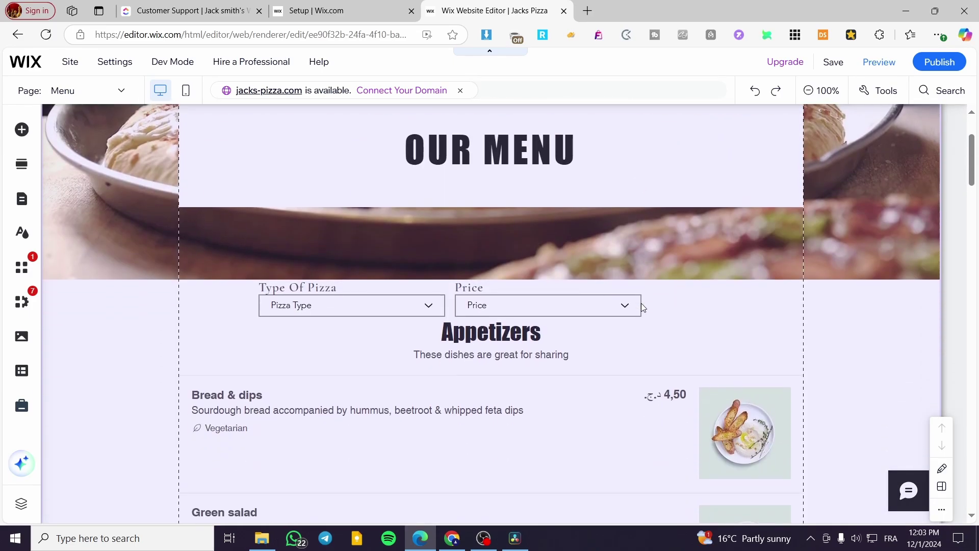
scroll(642, 303, down, 1)
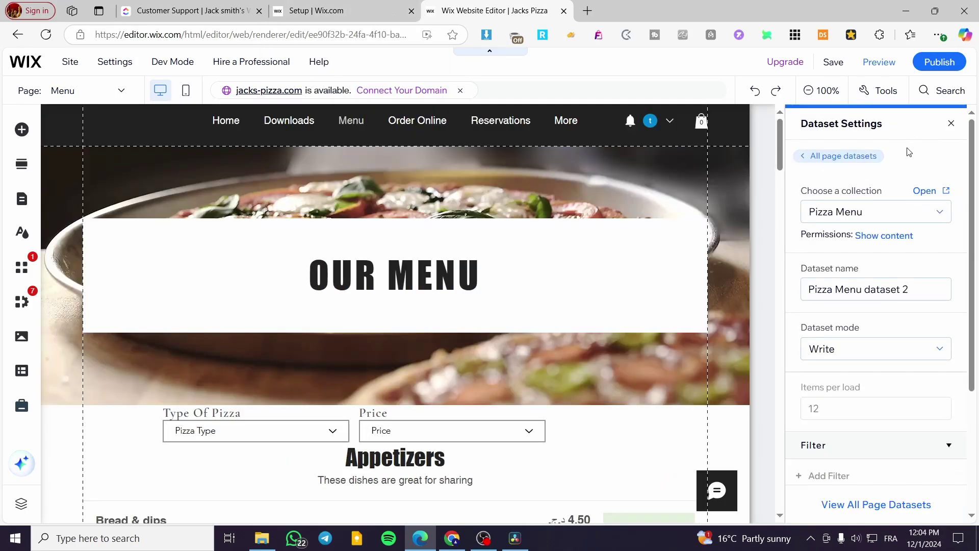
scroll(910, 151, down, 1)
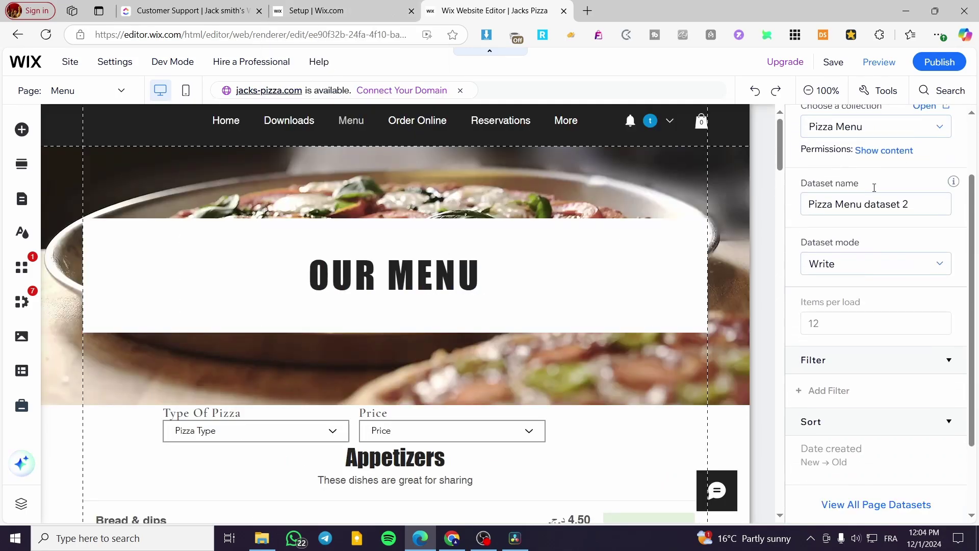
scroll(839, 245, up, 1)
scroll(601, 324, down, 2)
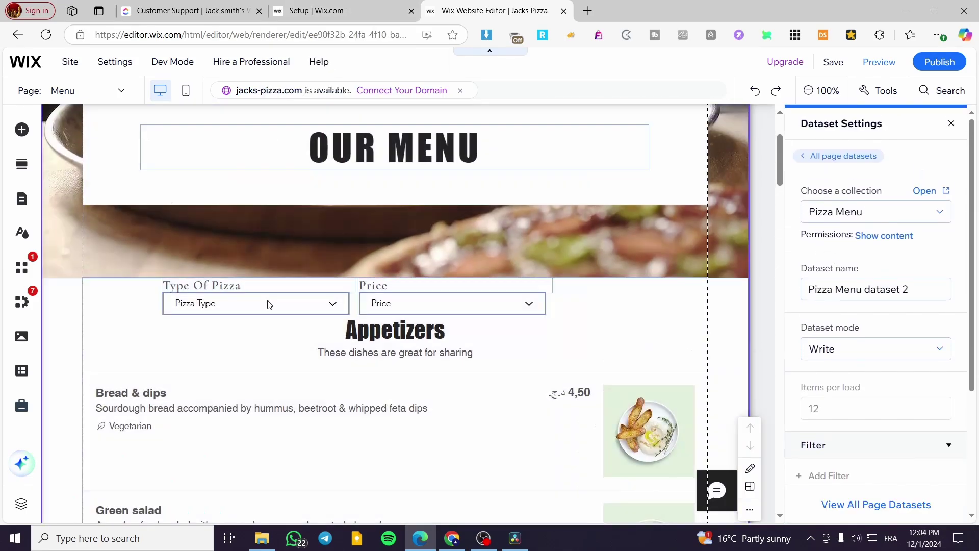
click(266, 303)
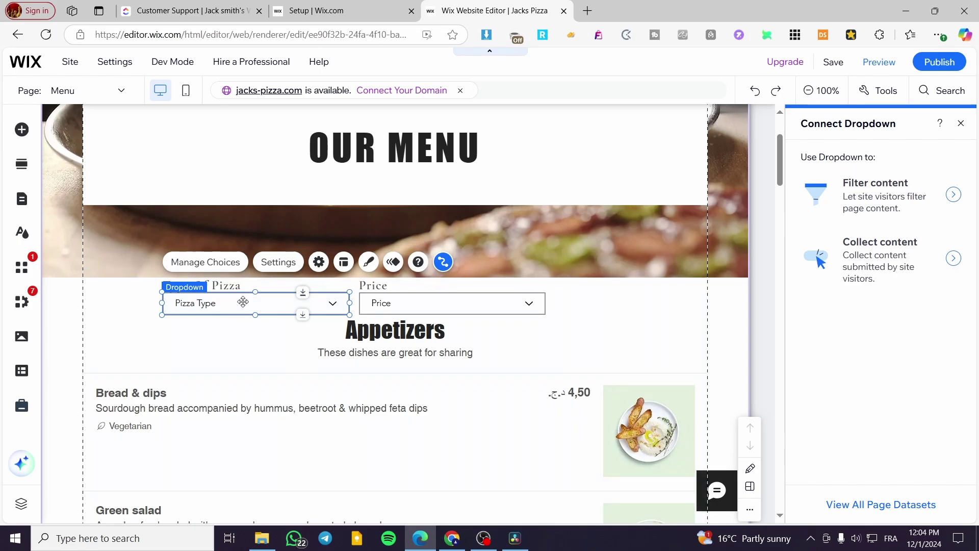
click(214, 265)
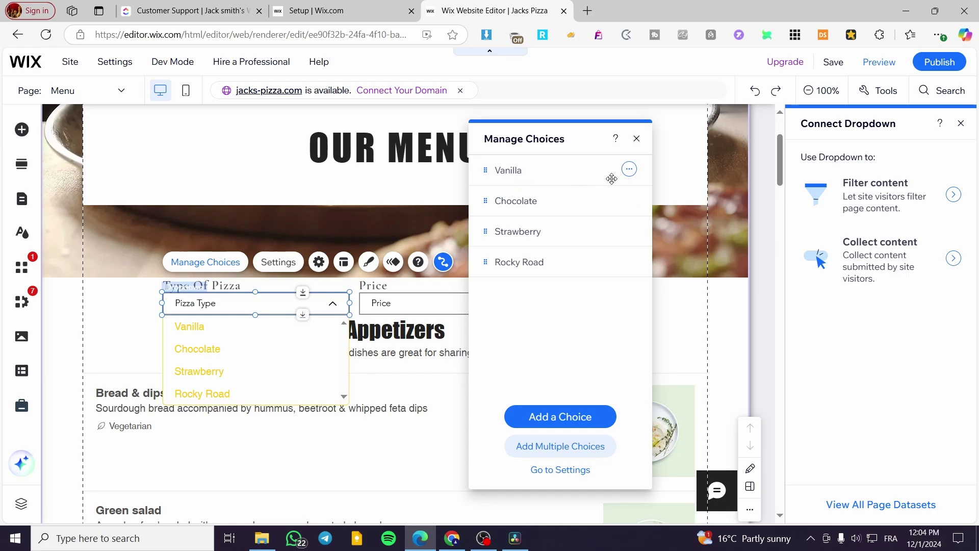
click(630, 170)
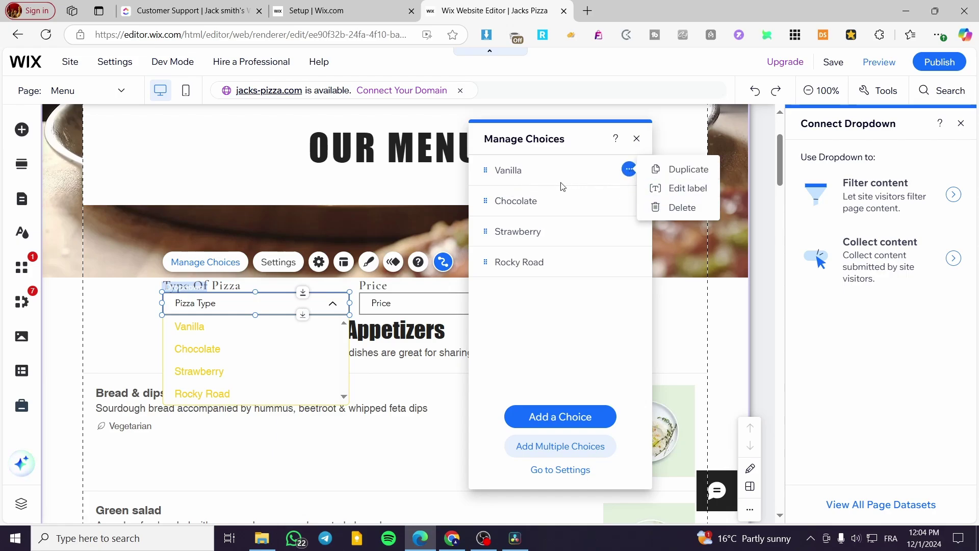
click(691, 189)
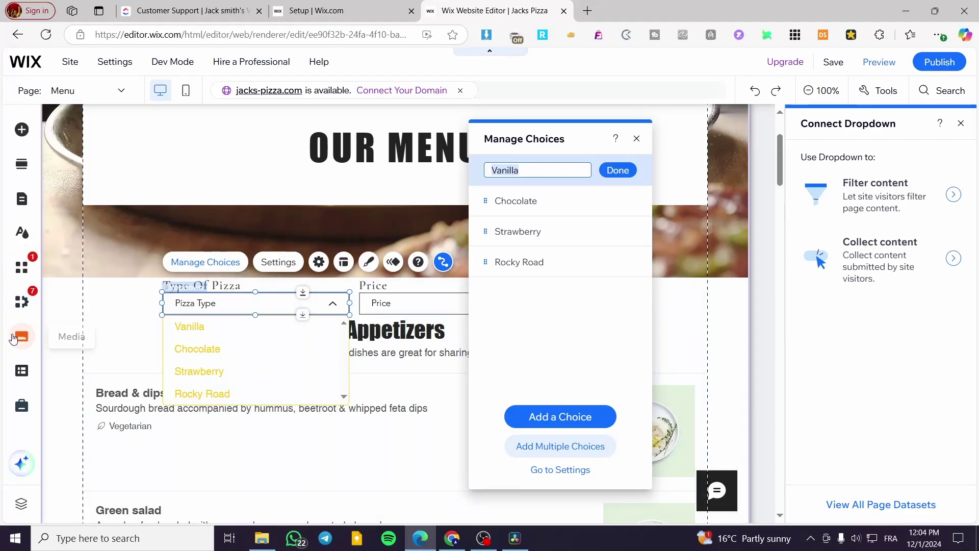
- Look up the pizza names in the Pizza Menu collection, select the Margherita text, and return to the page
click(22, 375)
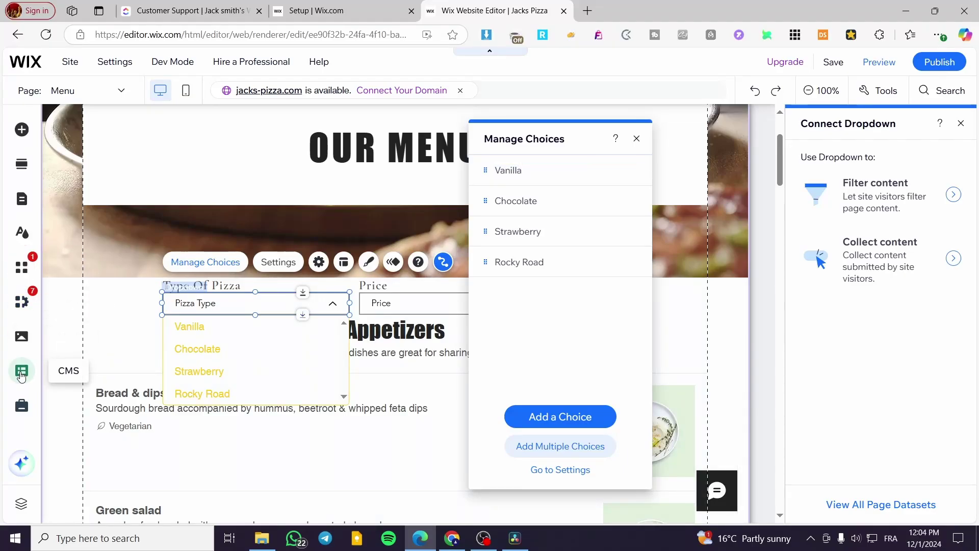
click(91, 180)
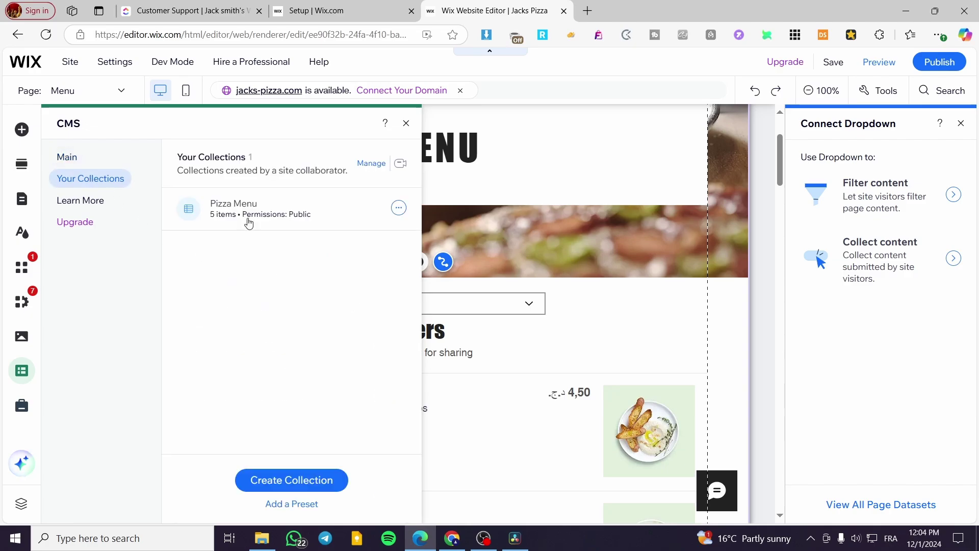
click(248, 213)
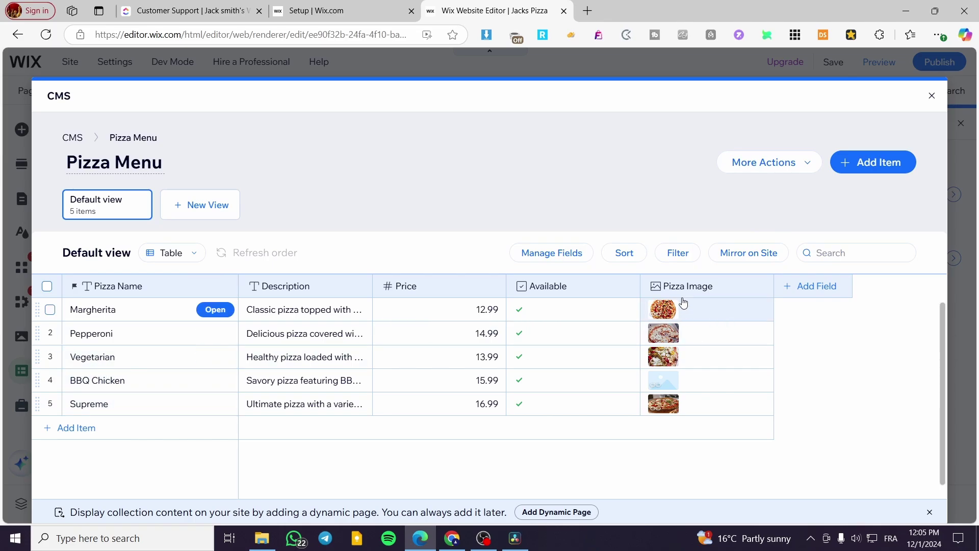
click(102, 308)
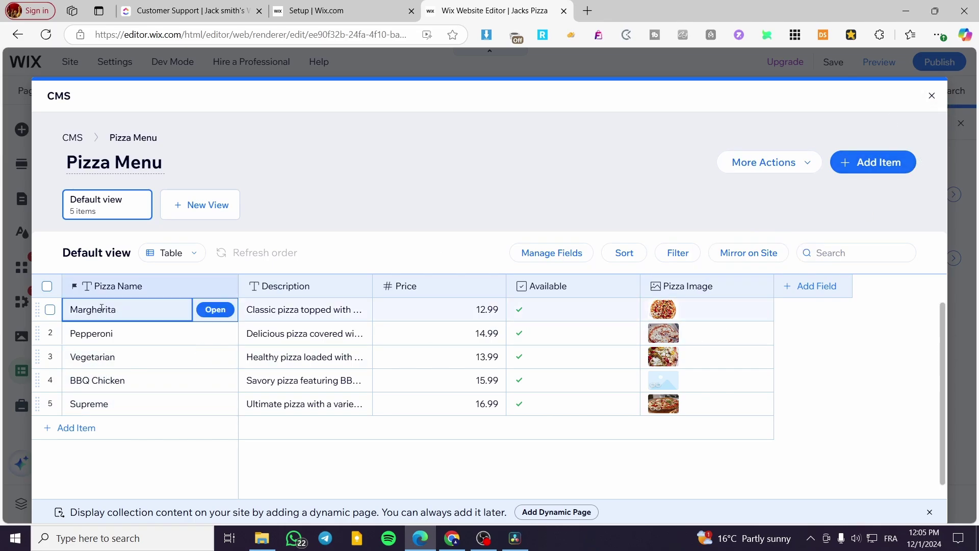
click(75, 310)
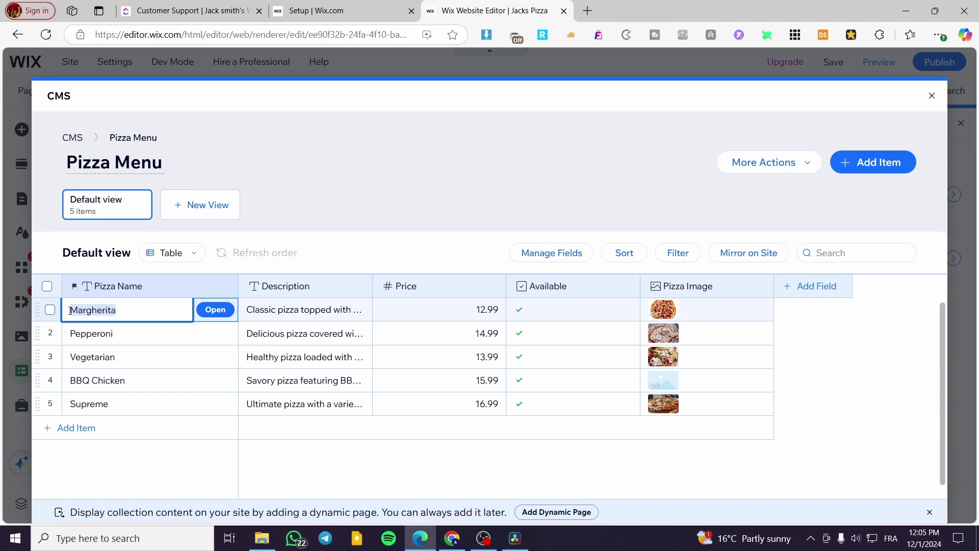
click(931, 97)
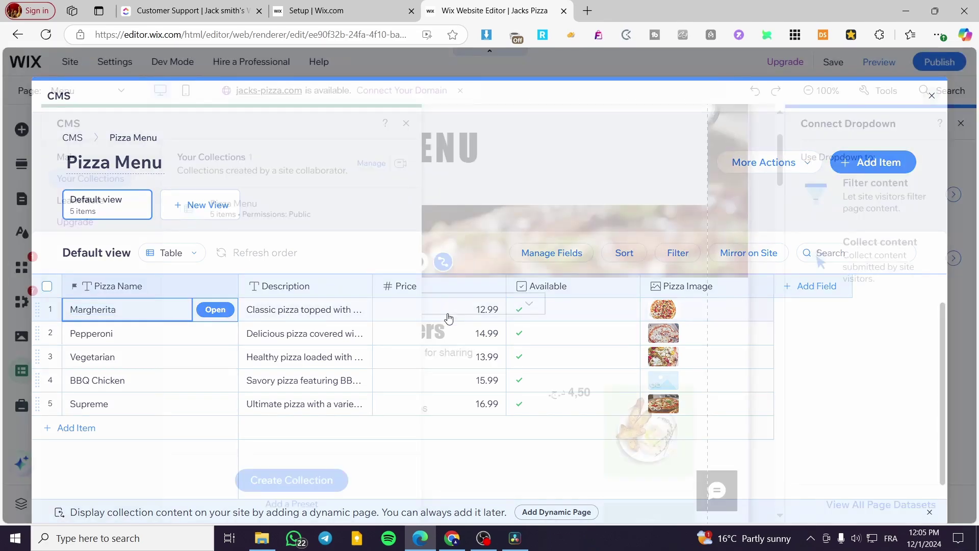
- Rename the Vanilla choice of the Pizza Type dropdown to "Margherita"
click(267, 304)
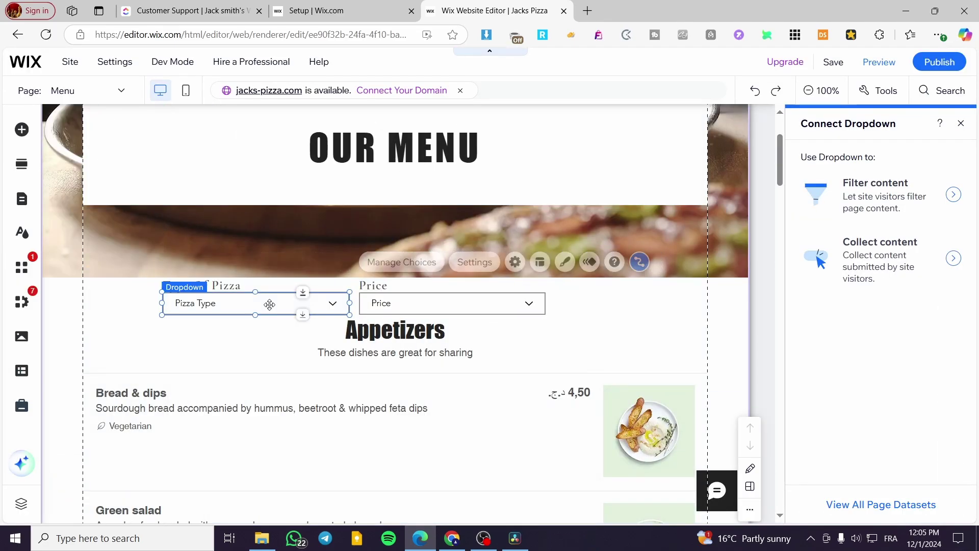
click(219, 262)
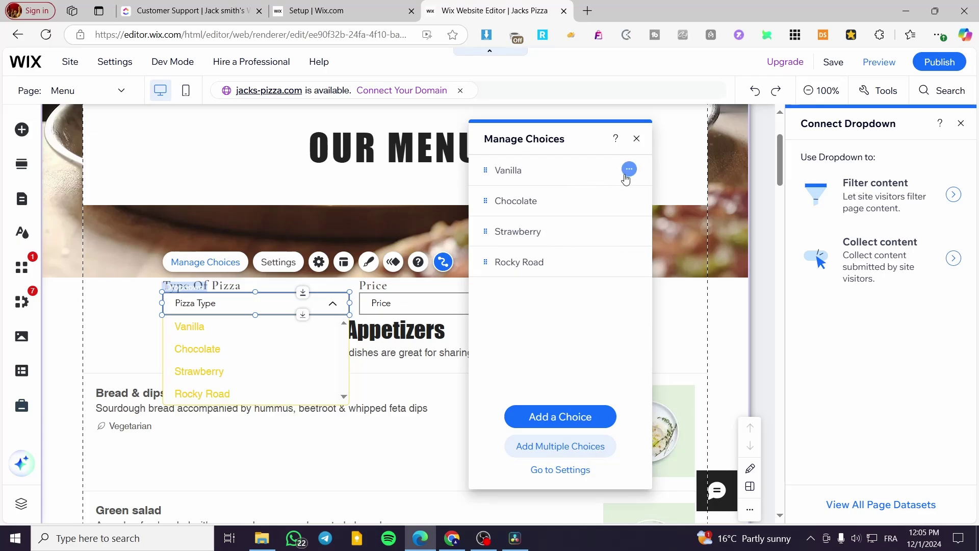
click(629, 169)
click(678, 189)
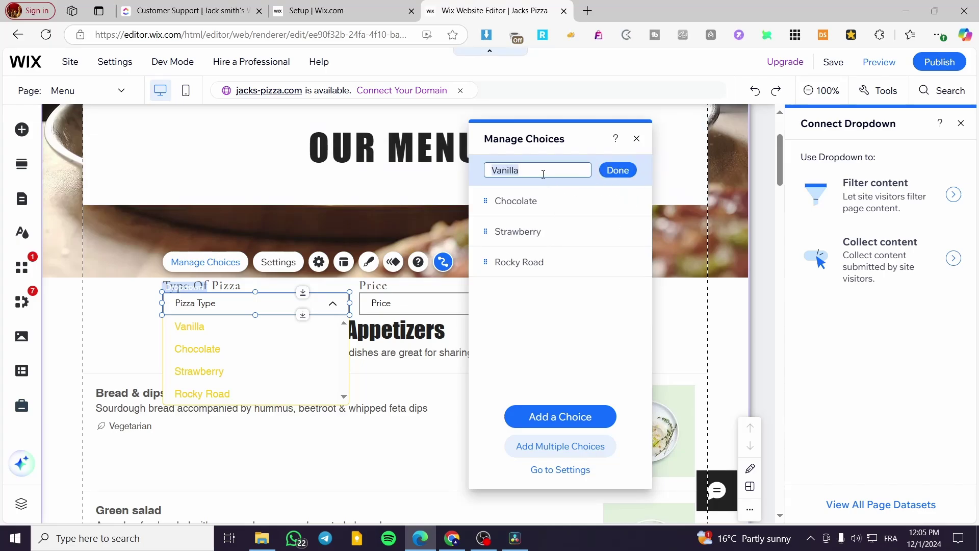
text(Margherita)
key(Return)
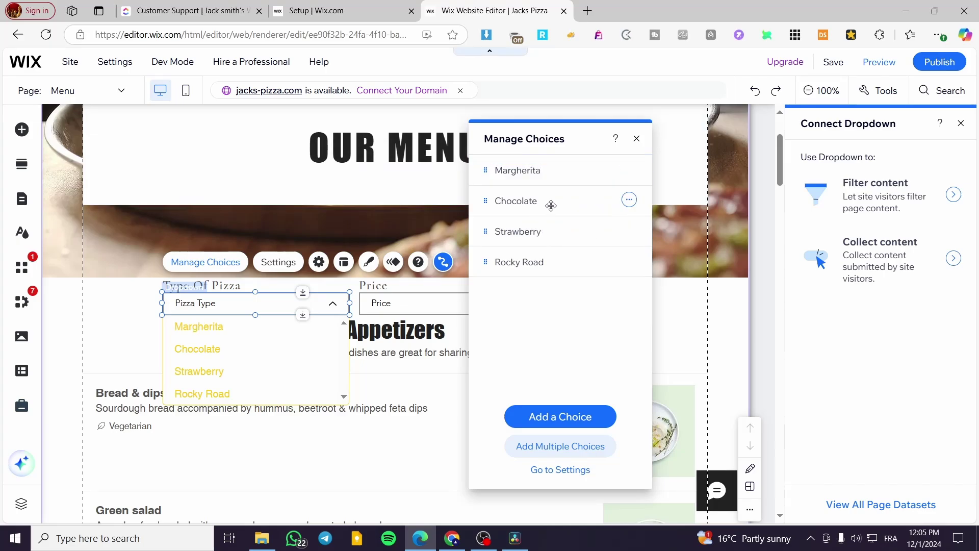
- Rename the Chocolate choice of the Pizza Type dropdown to "Supreme"
click(629, 200)
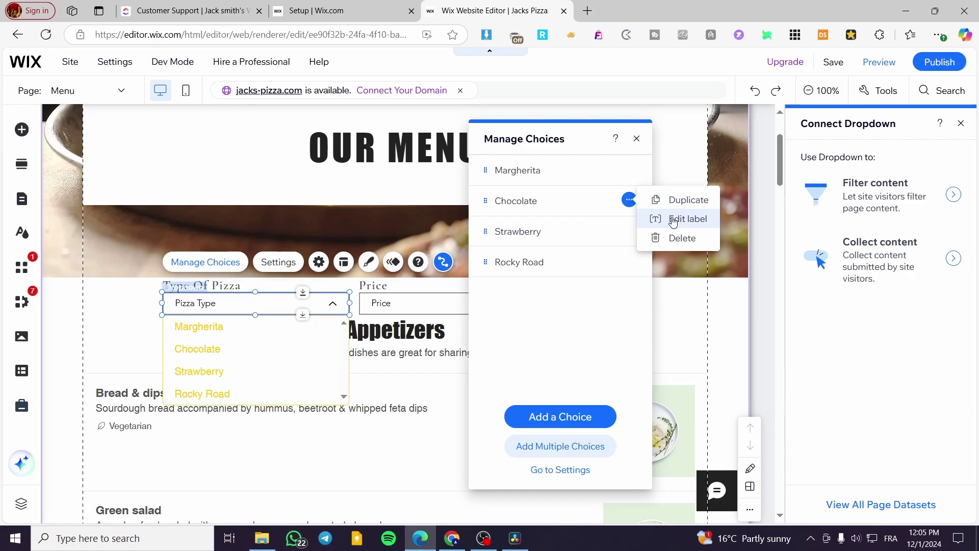
click(673, 220)
text(Supreme)
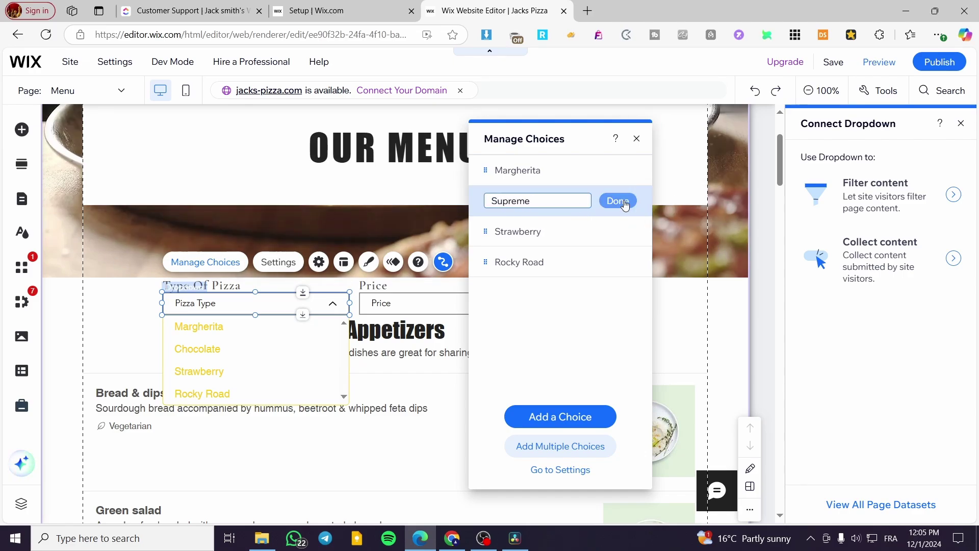
click(618, 201)
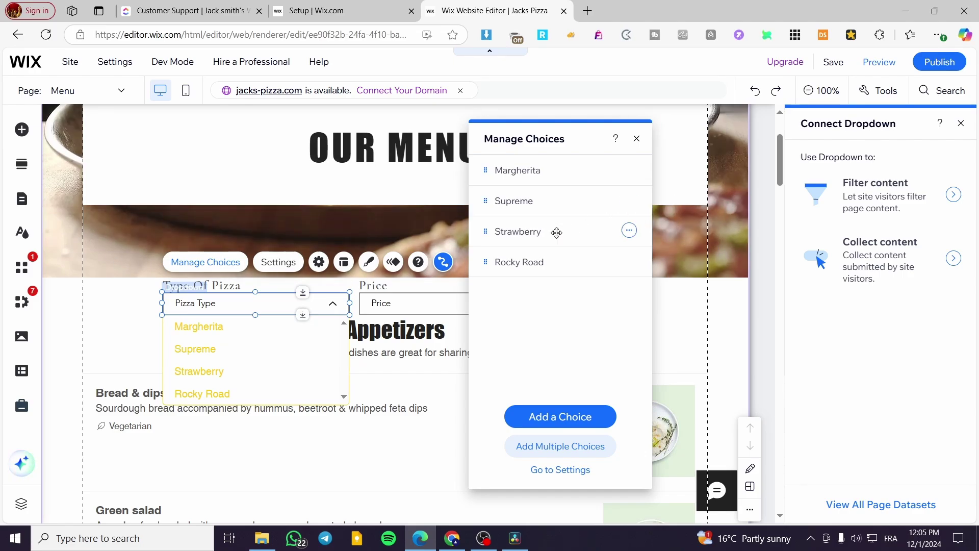
- Rename the Strawberry choice of the Pizza Type dropdown to "Pepperoni"
click(629, 230)
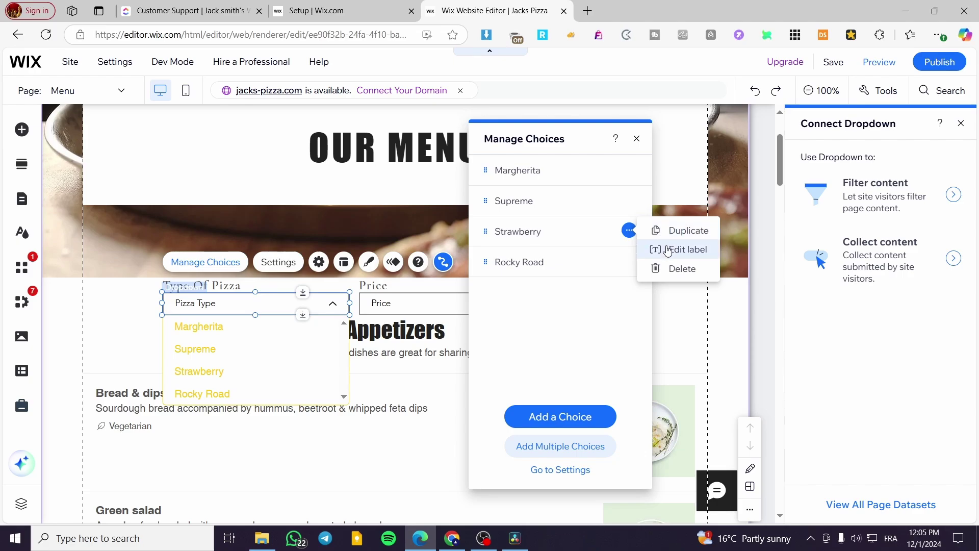
click(670, 247)
text(Pepperoni)
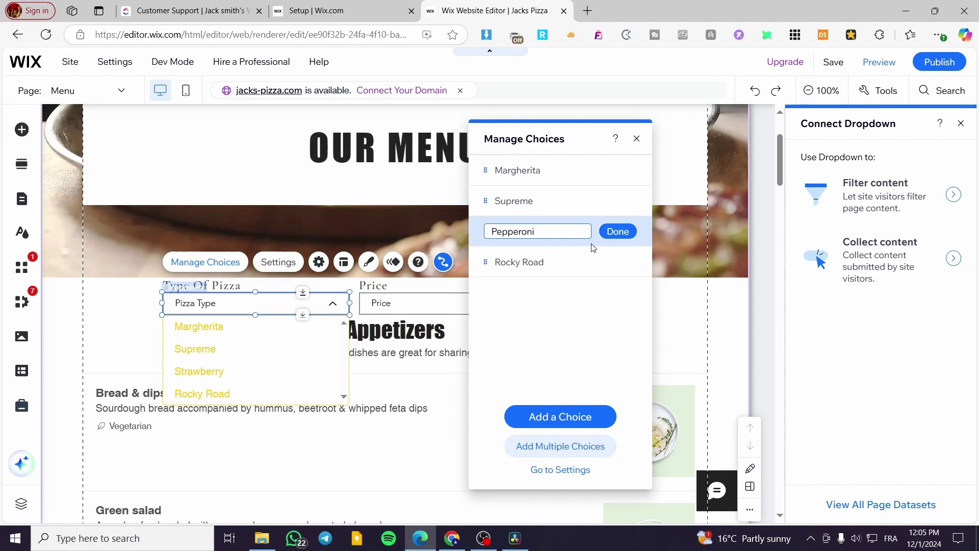
key(Return)
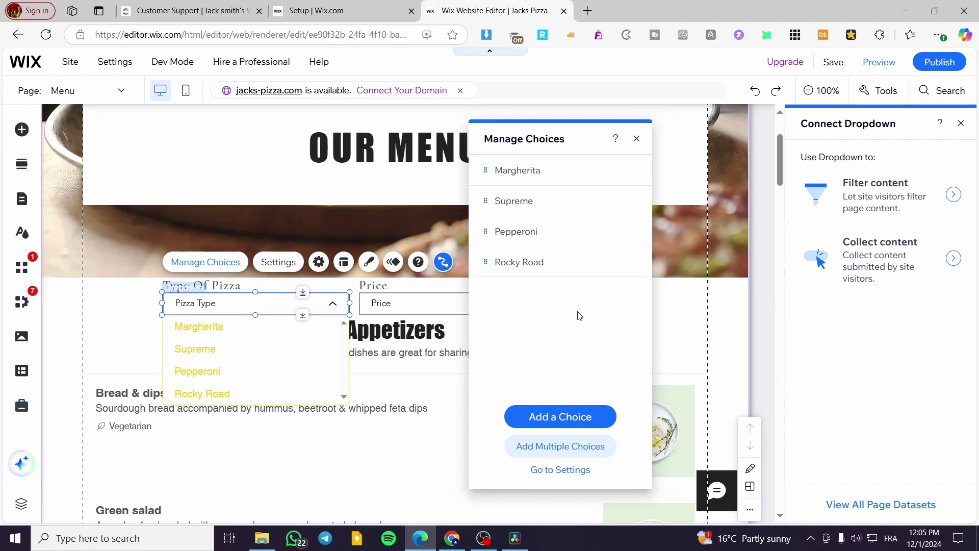
- Delete the Rocky Road choice from the Pizza Type dropdown and close its choices
click(629, 262)
click(641, 298)
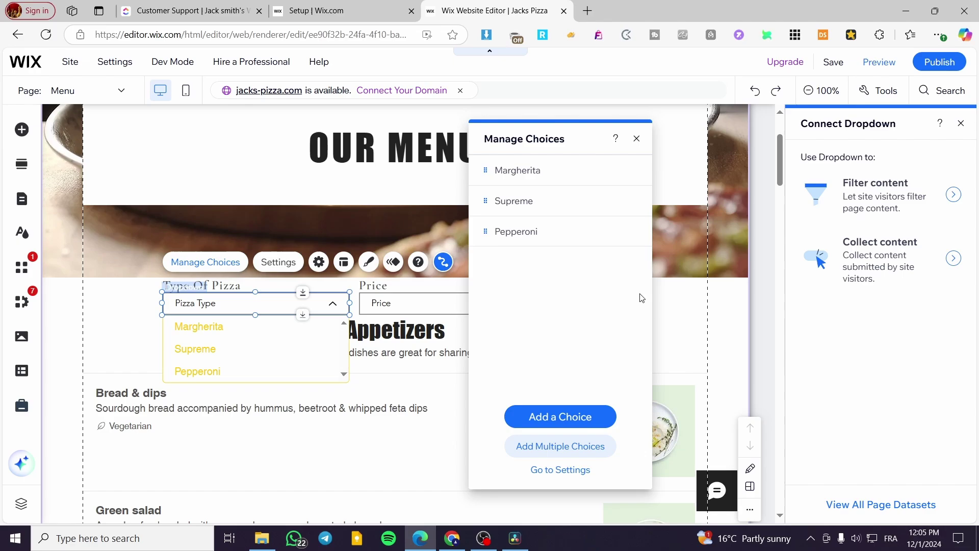
click(637, 139)
click(433, 303)
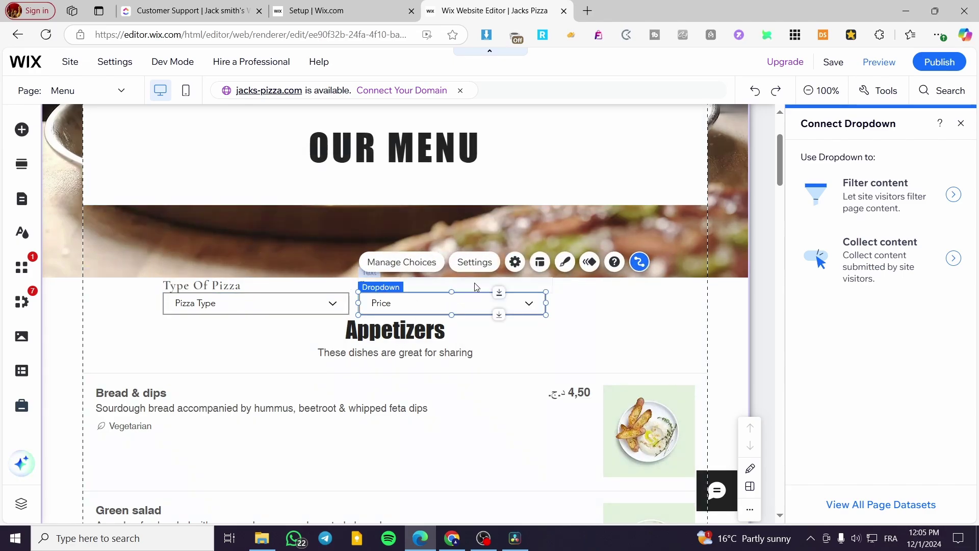
click(406, 265)
click(320, 169)
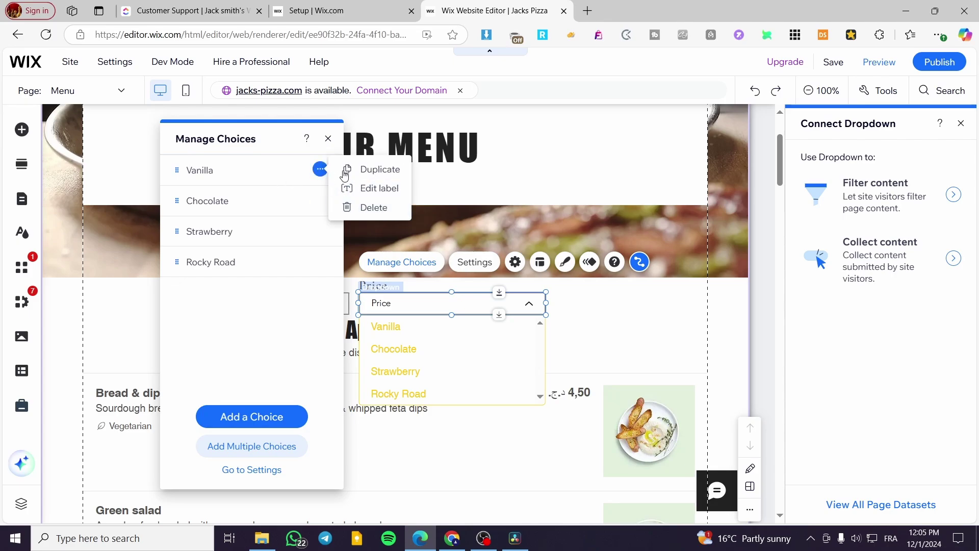
click(360, 189)
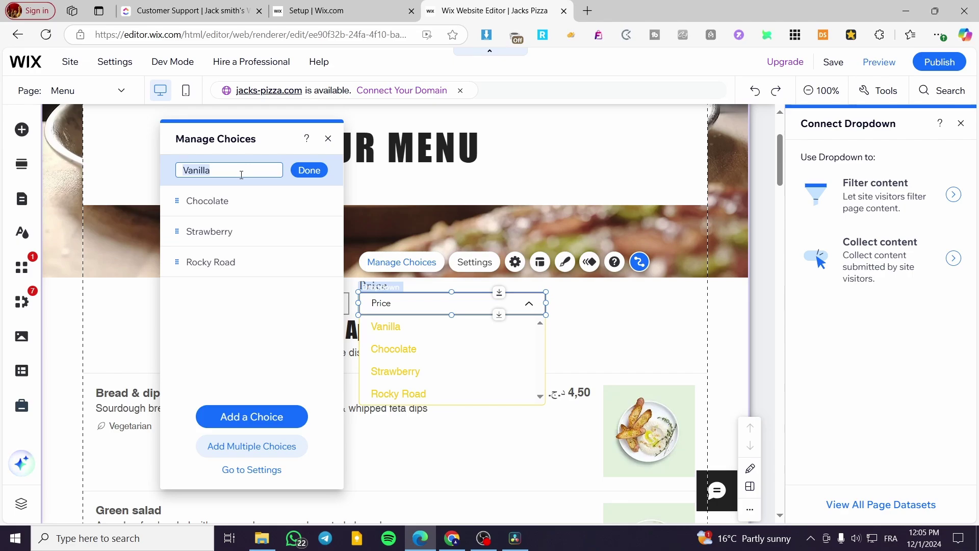
- Look up the pizza prices in the Pizza Menu collection and return to the page
click(17, 370)
click(87, 178)
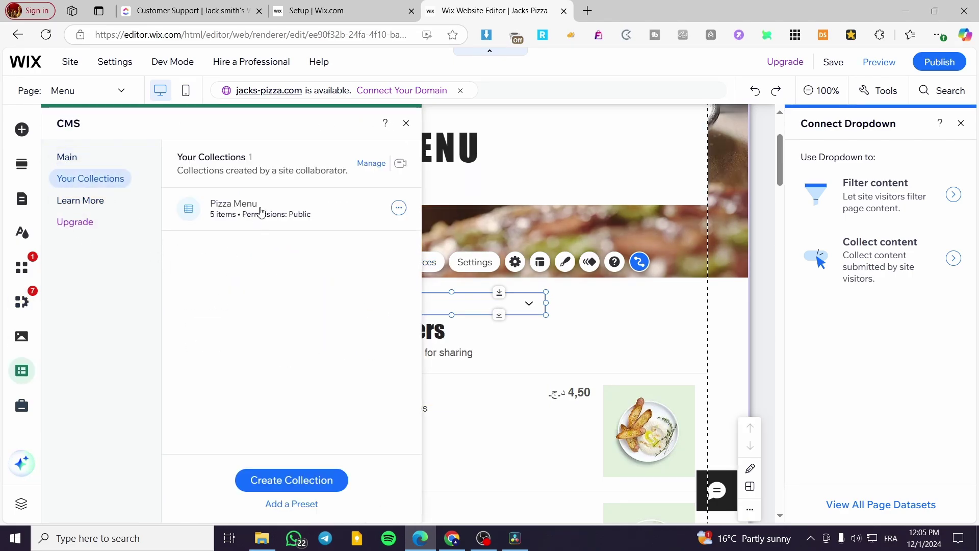
click(262, 209)
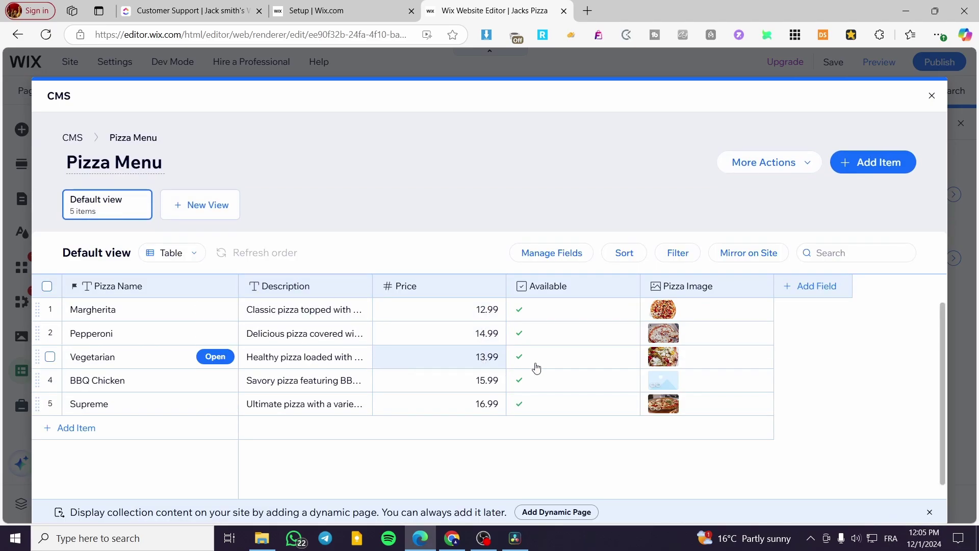
click(930, 97)
click(403, 124)
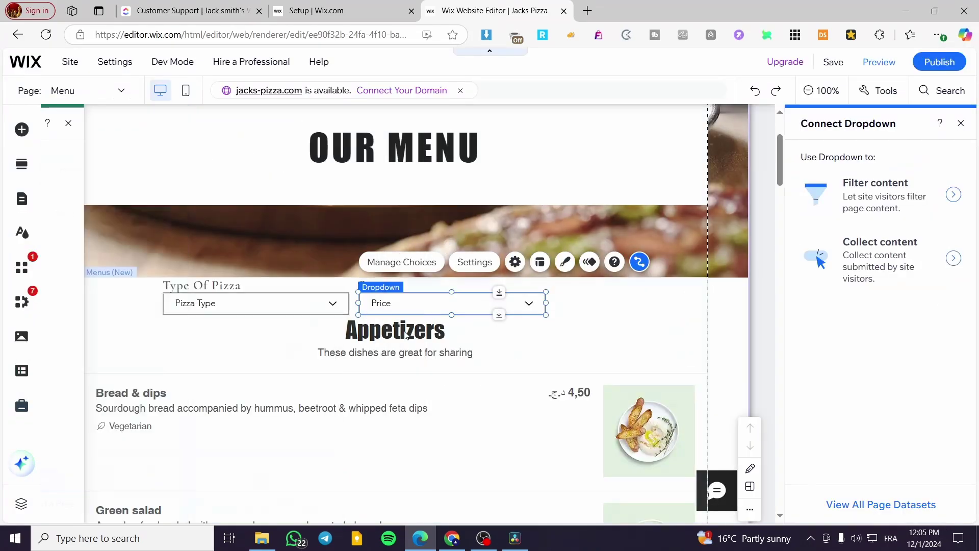
- Rename the Vanilla choice of the Price dropdown to "13.99"
click(397, 263)
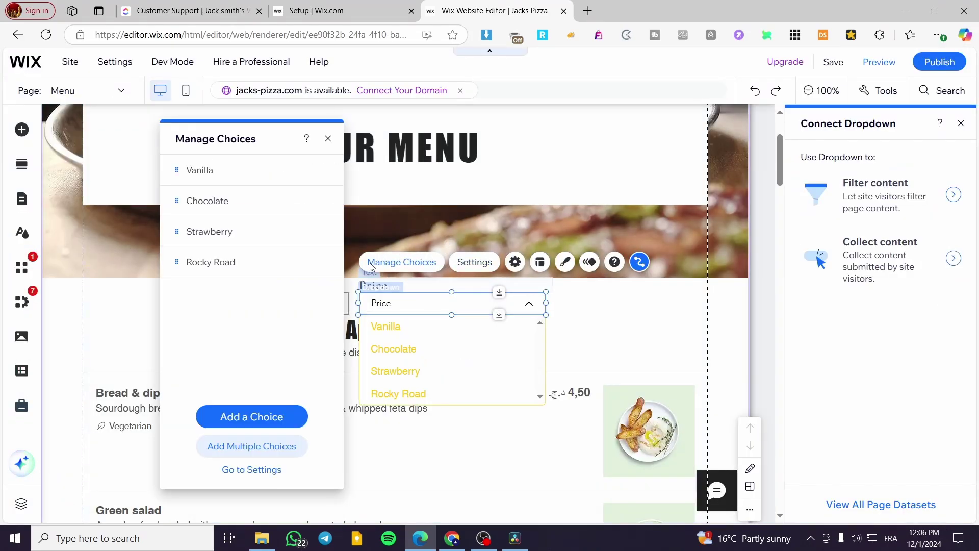
click(320, 169)
click(373, 189)
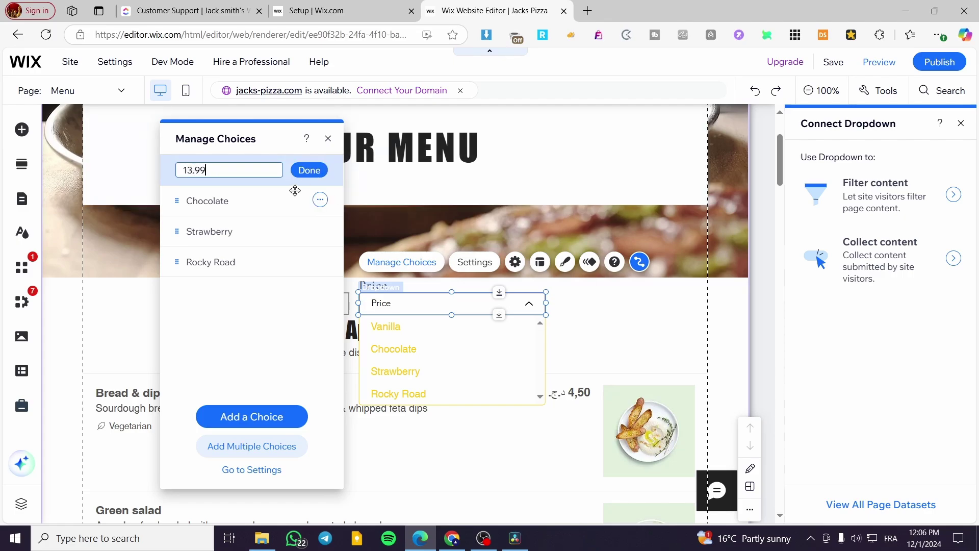
key(Return)
- Rename the Chocolate choice of the Price dropdown to "14.99"
click(320, 200)
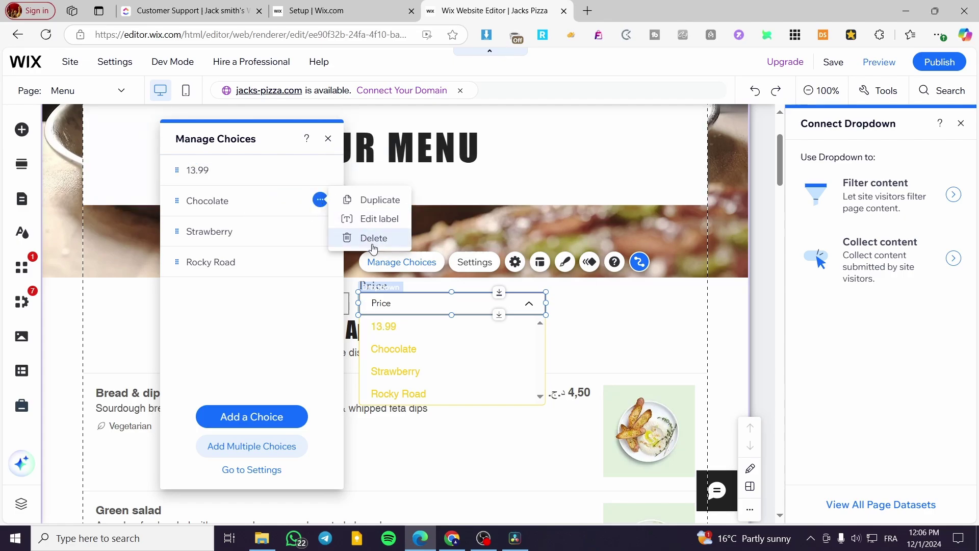
click(391, 219)
text(14.99)
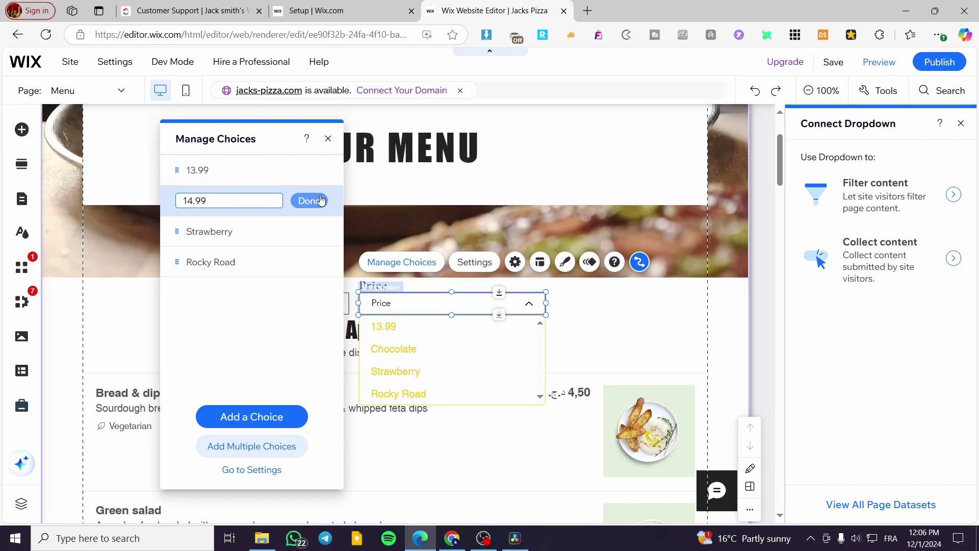
click(309, 201)
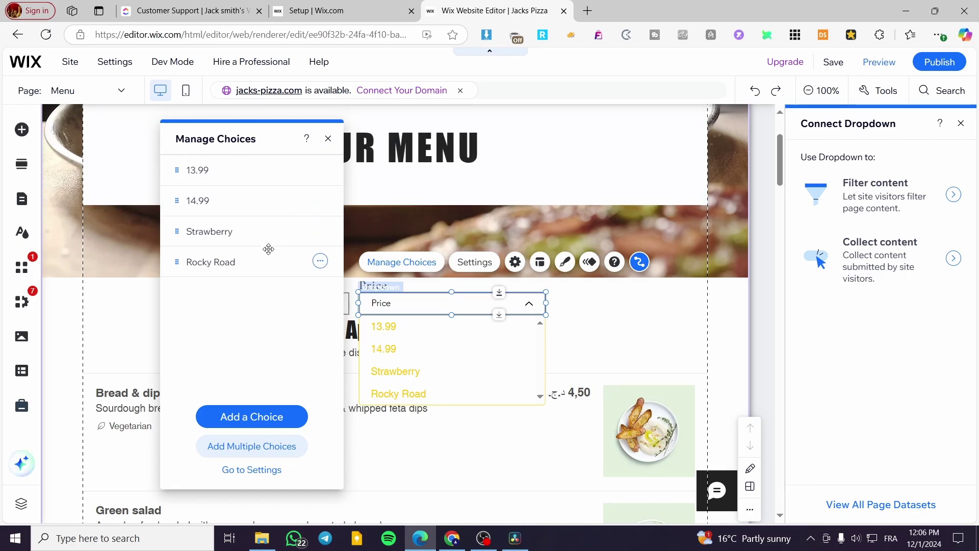
- Rename the Strawberry choice of the Price dropdown to "15.99" and delete its Rocky Road choice
click(320, 231)
click(342, 249)
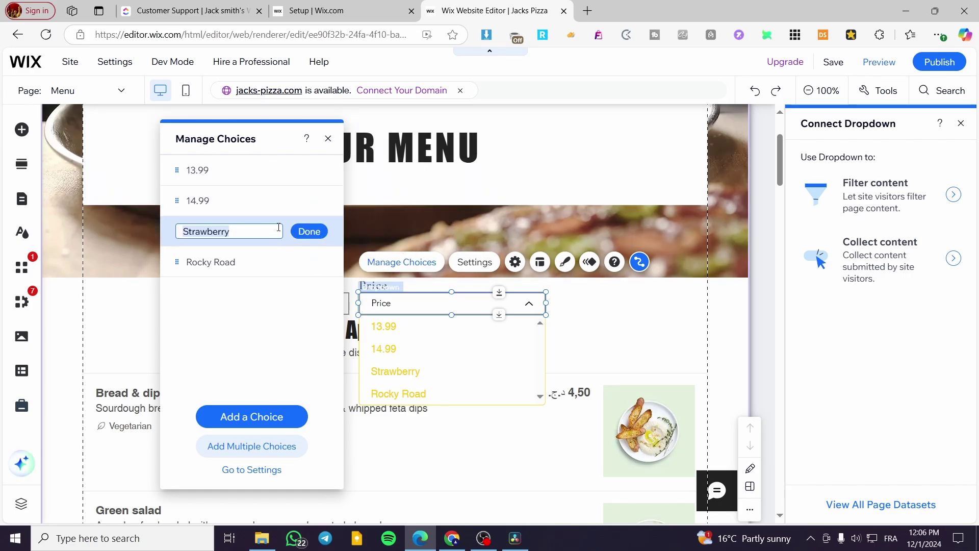
text(15.99)
click(309, 231)
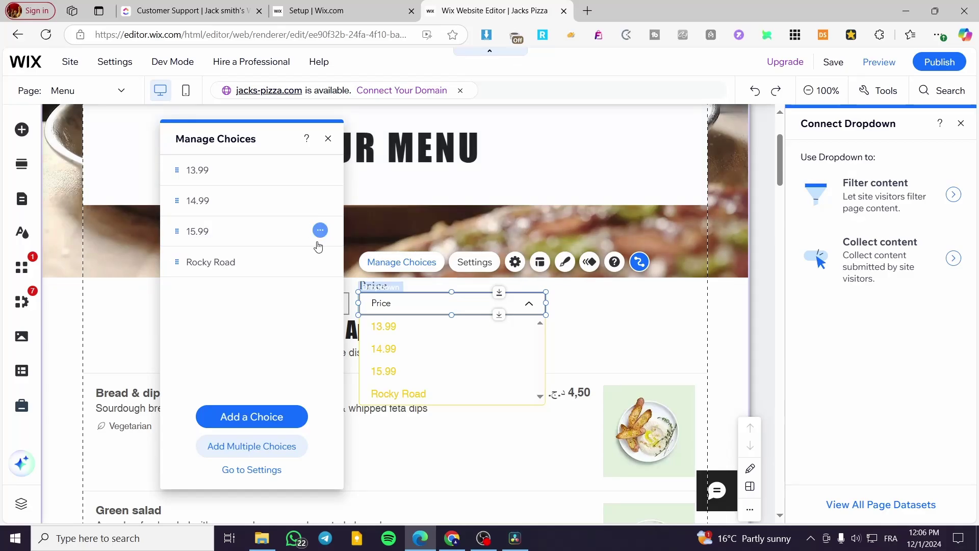
click(319, 262)
click(370, 306)
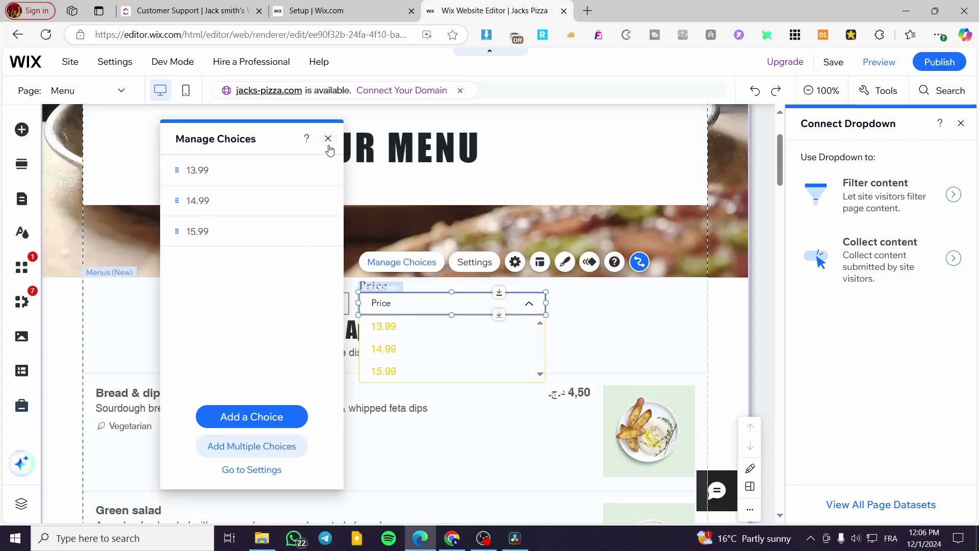
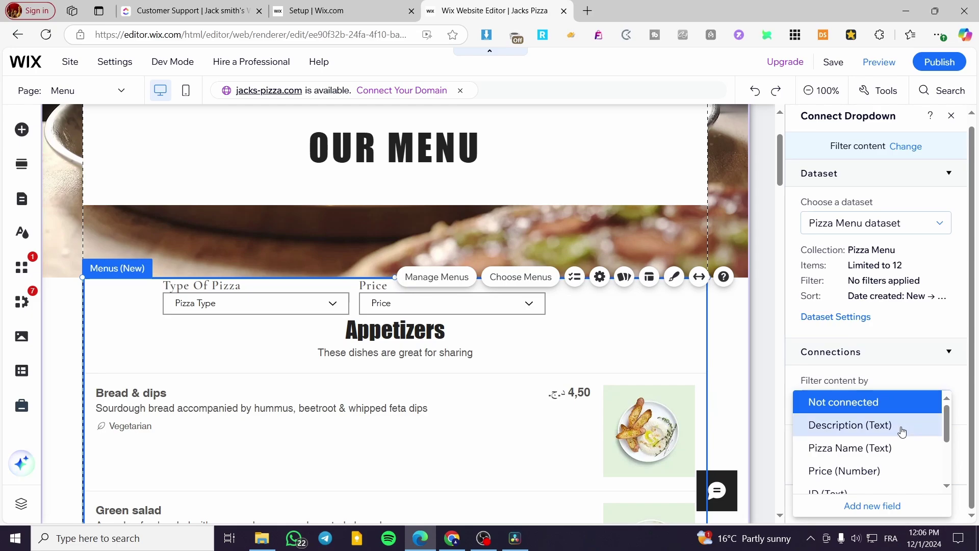
click(937, 353)
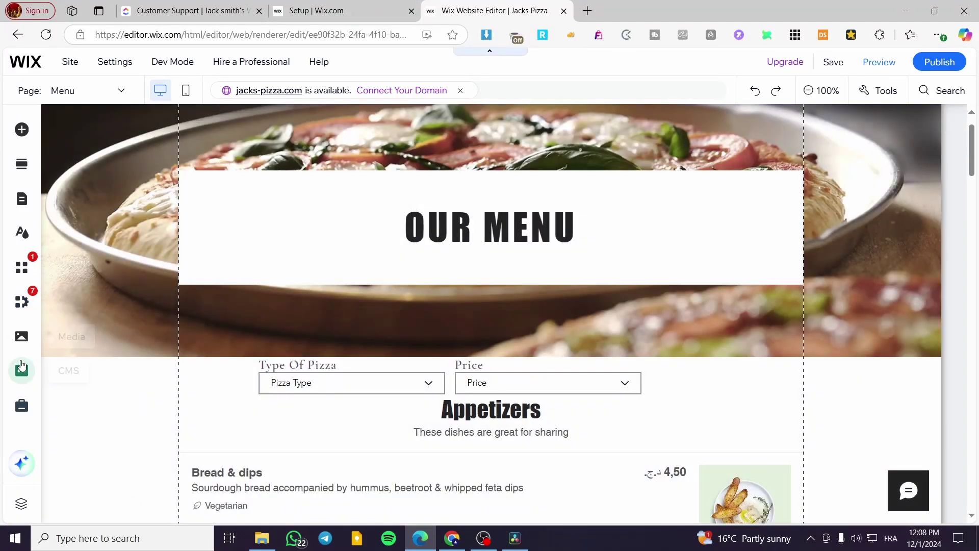
- Open the settings of the Pizza Menu dataset from the CMS page connections
click(21, 371)
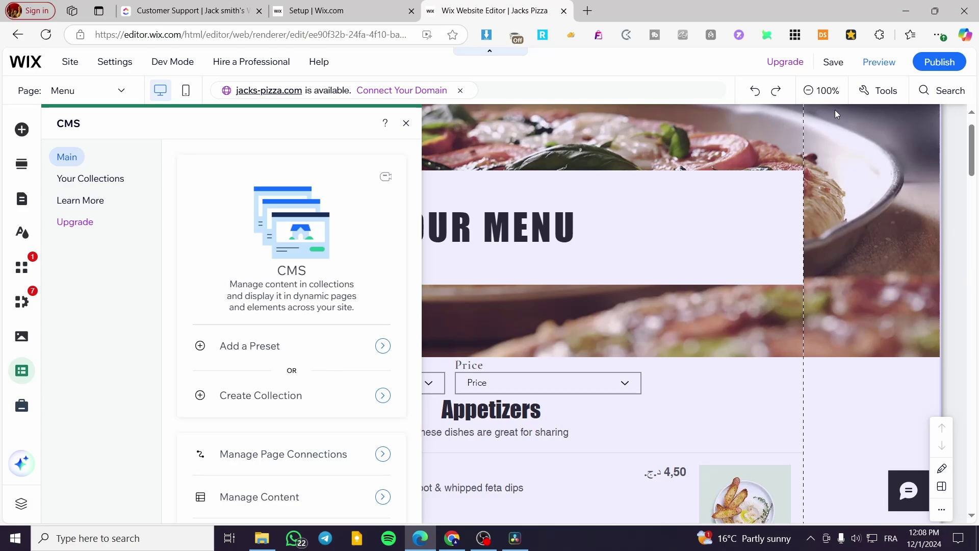
scroll(255, 375, down, 1)
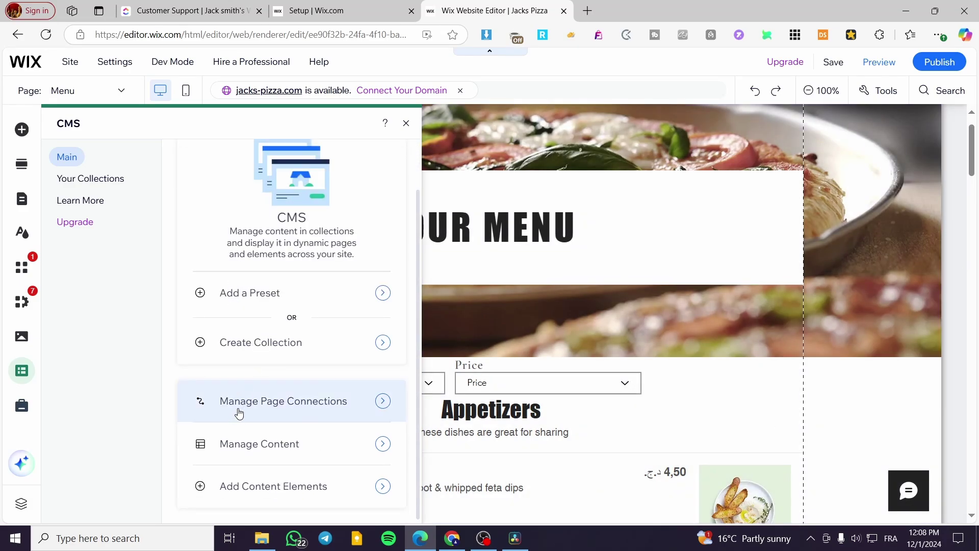
click(246, 447)
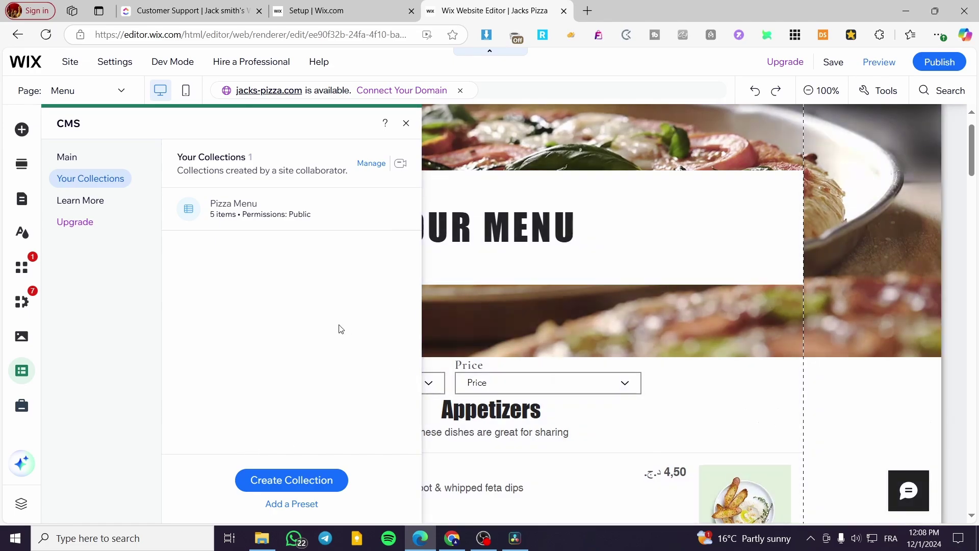
click(70, 157)
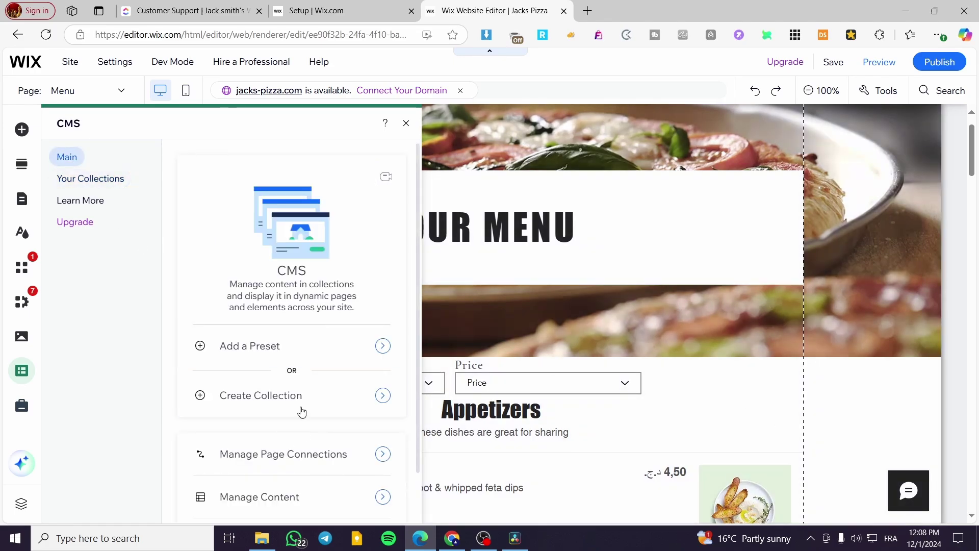
click(284, 454)
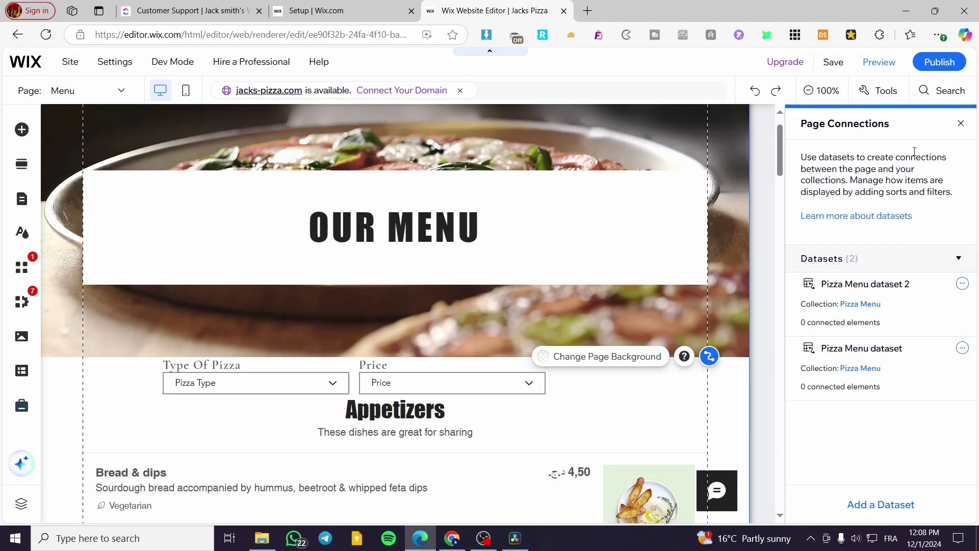
click(856, 354)
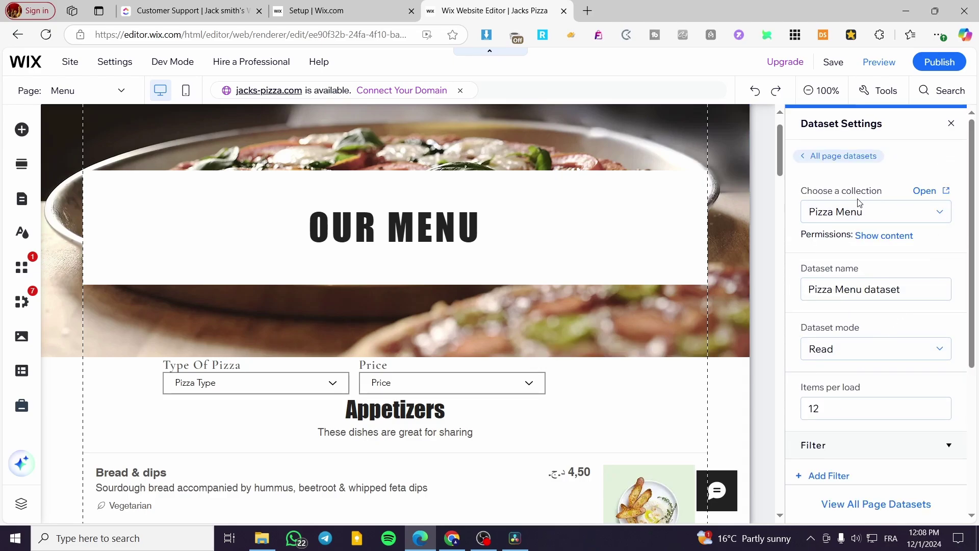
- Check the collection and mode options of the Pizza Menu dataset, keeping the Pizza Menu collection and Read mode
click(887, 210)
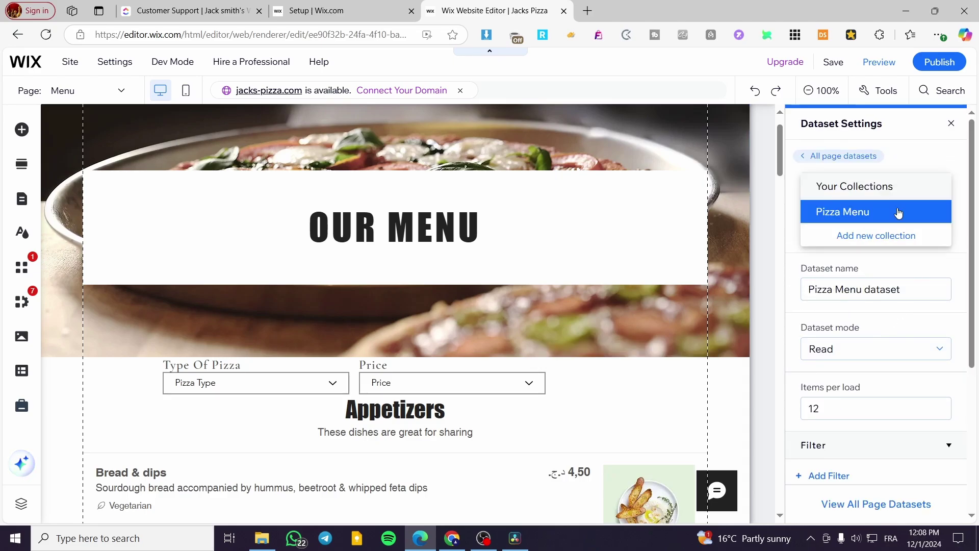
click(922, 160)
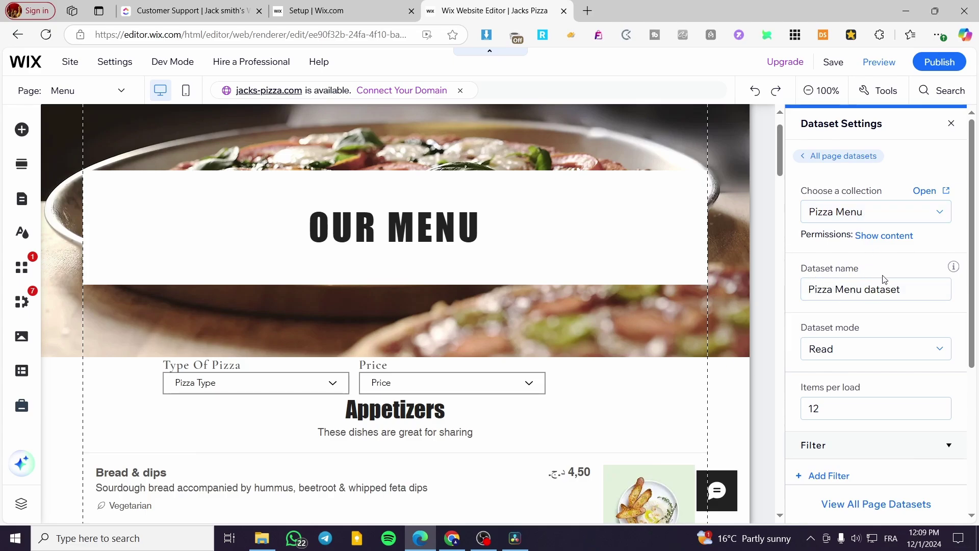
click(855, 347)
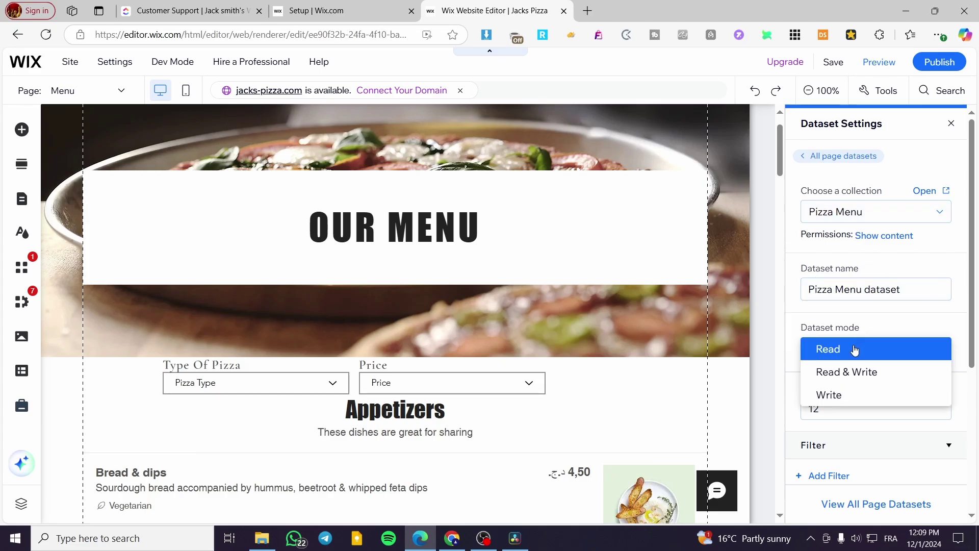
click(855, 349)
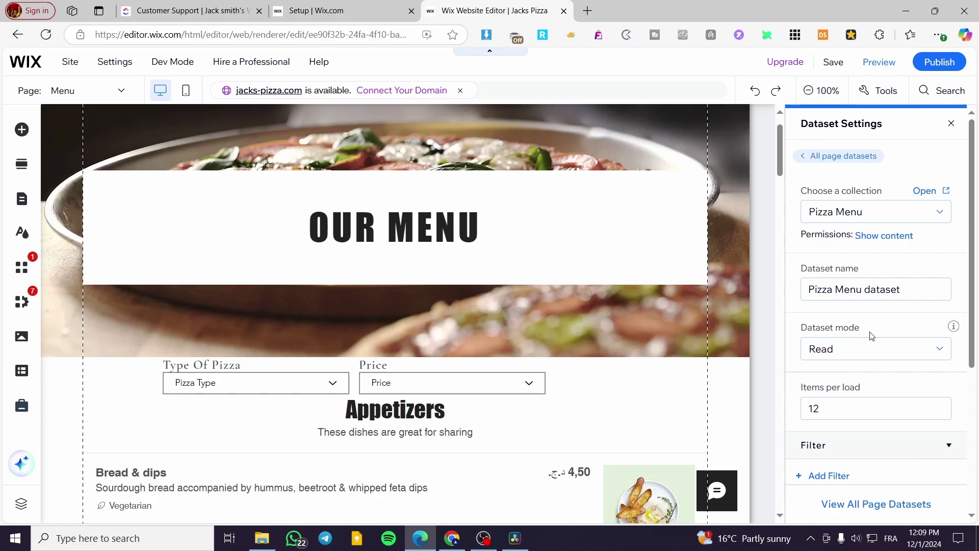
- Start a new filter on the Pizza Menu dataset using the Pizza Name (Text) field
scroll(874, 313, down, 3)
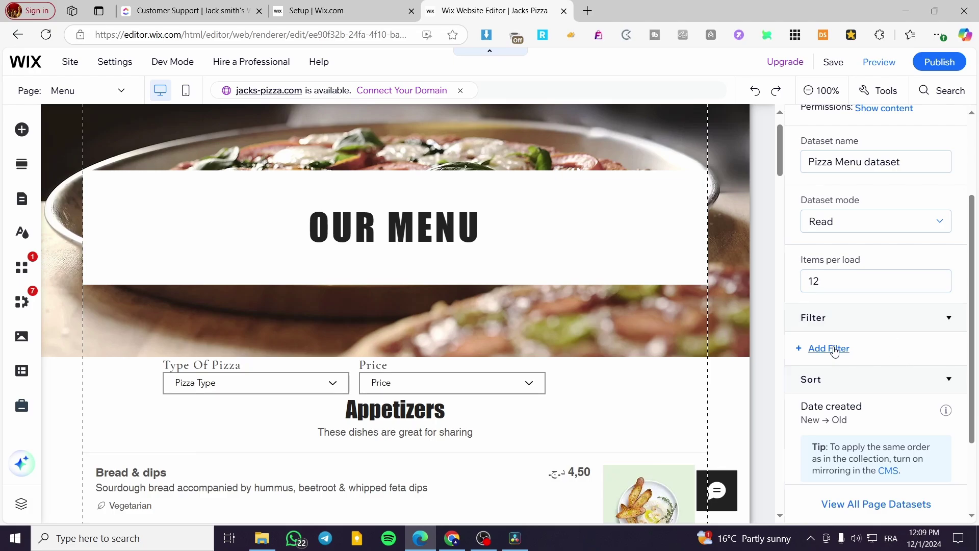
click(948, 321)
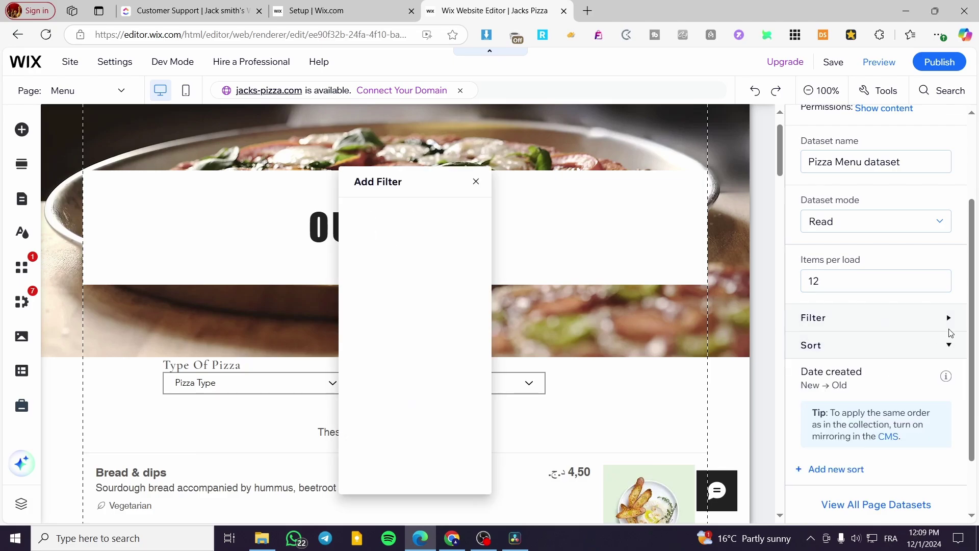
click(948, 320)
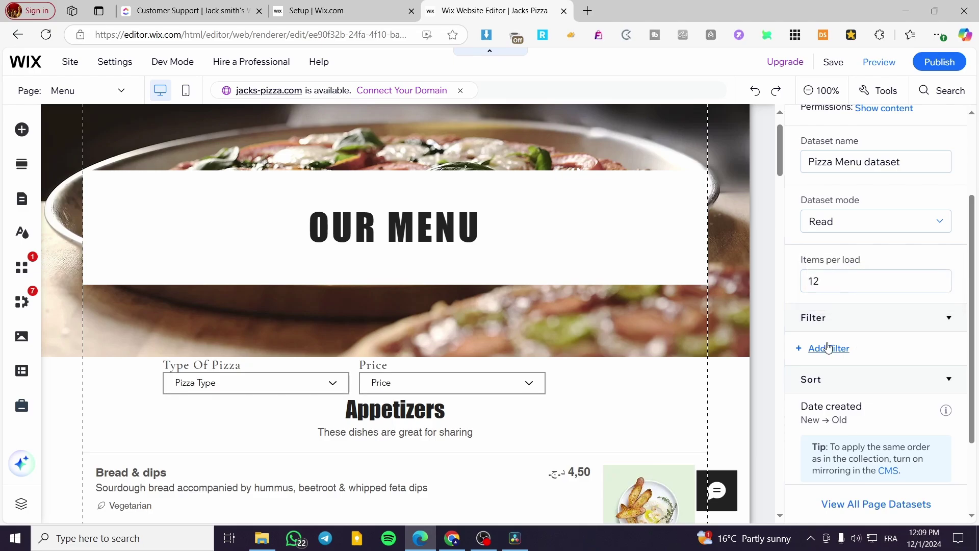
click(868, 348)
drag(427, 198, 747, 196)
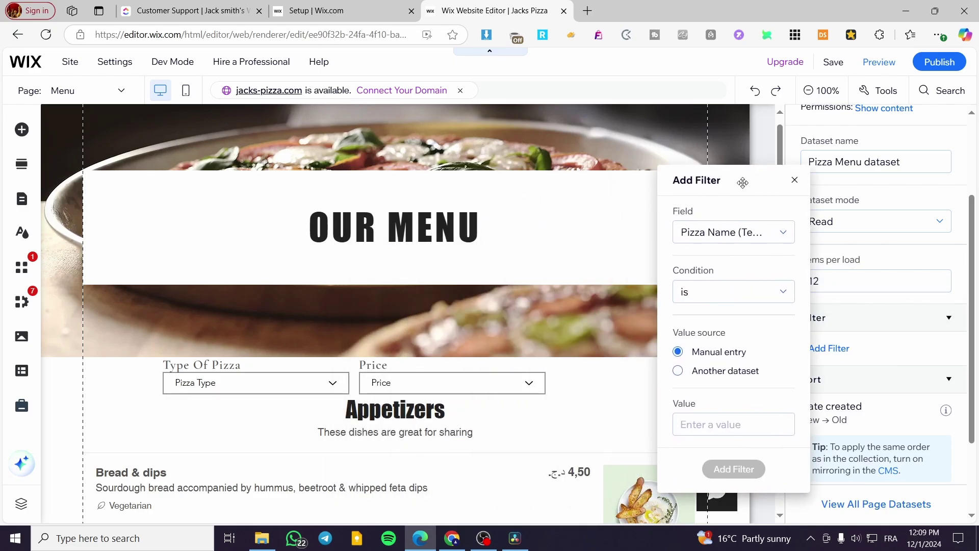
click(739, 233)
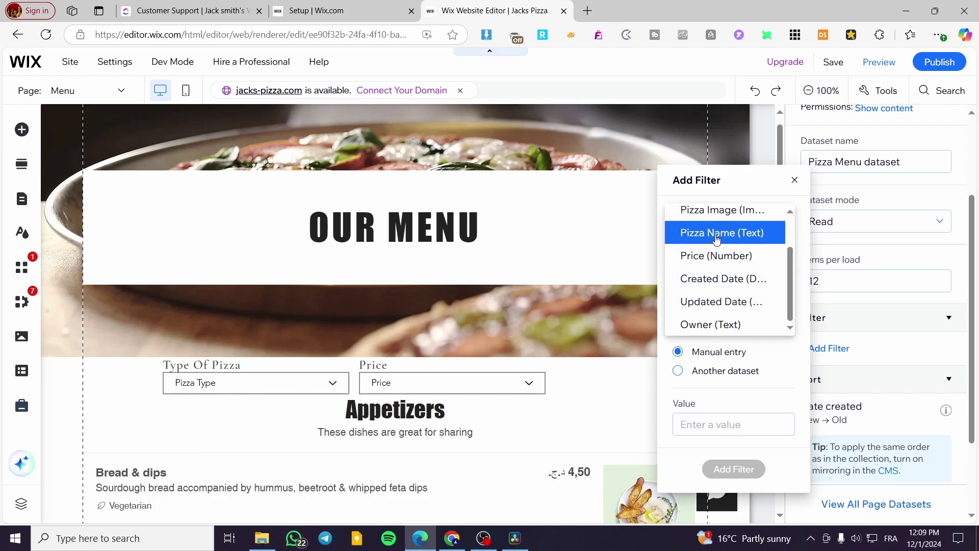
click(753, 233)
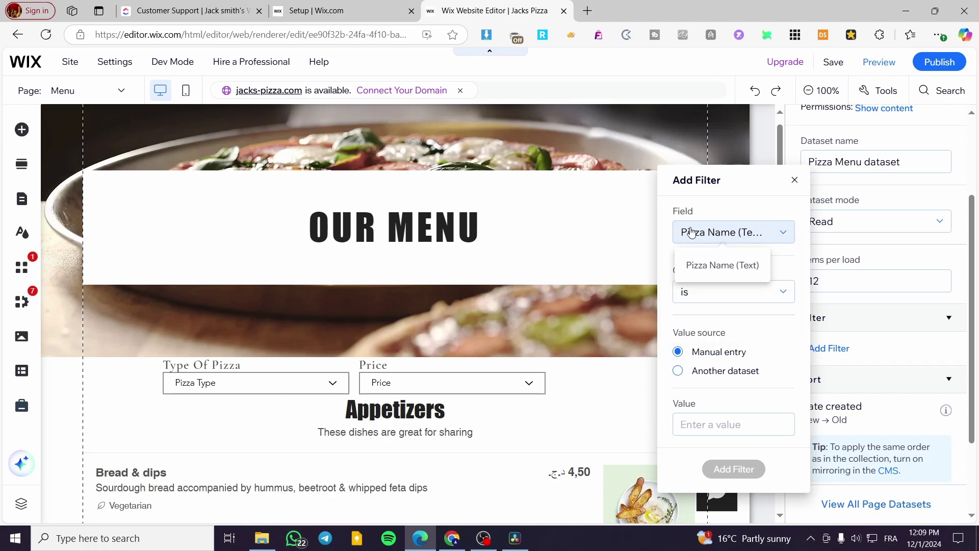
- Set the filter's condition to Contains with another dataset's Pizza Name field as the value source, and add the filter
click(718, 292)
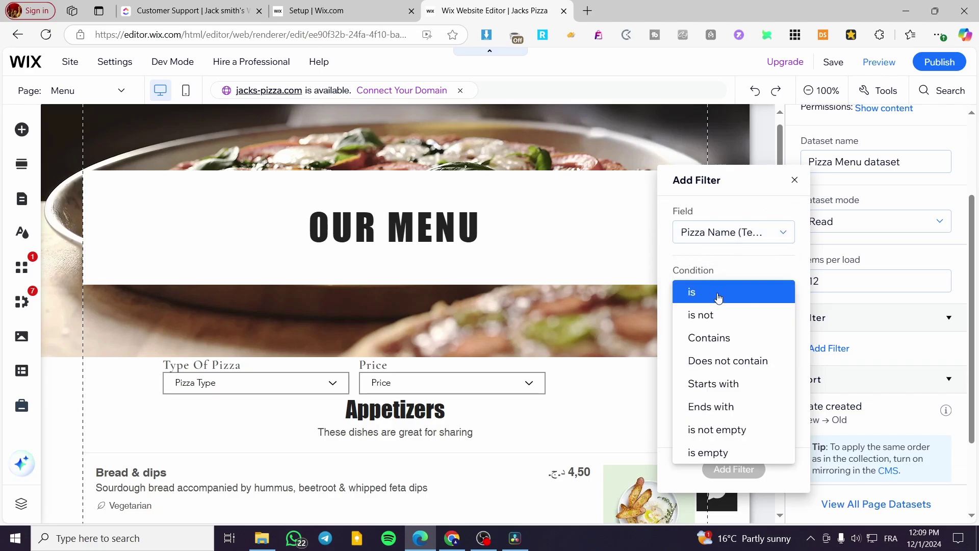
click(708, 338)
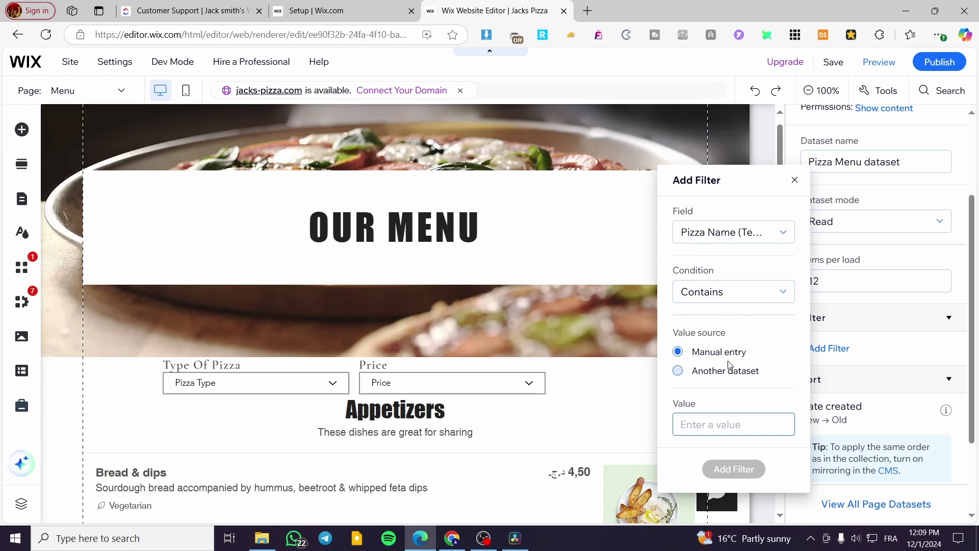
click(708, 378)
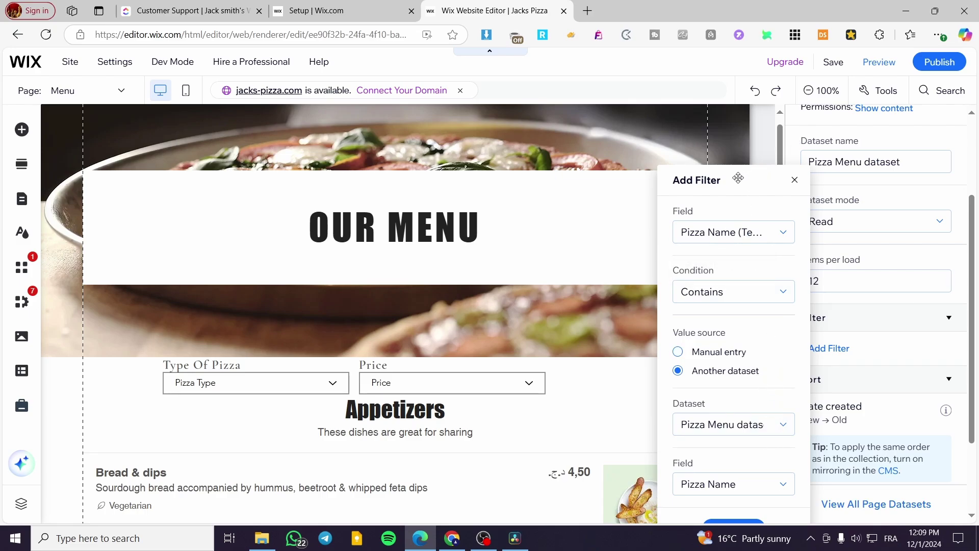
drag(738, 177, 743, 124)
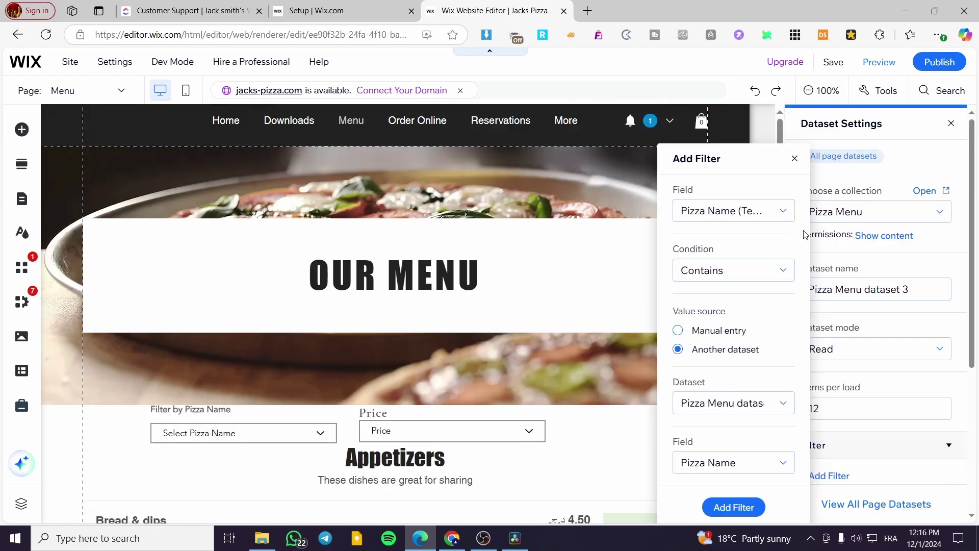
click(730, 507)
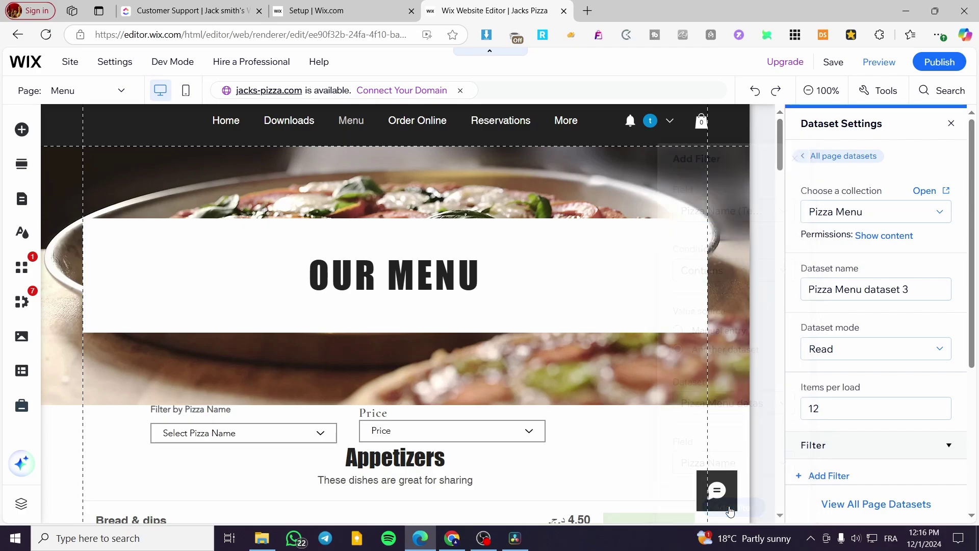
- Start another filter on Pizza Menu dataset 3 with the Contains condition and another dataset as the value source
scroll(911, 411, down, 3)
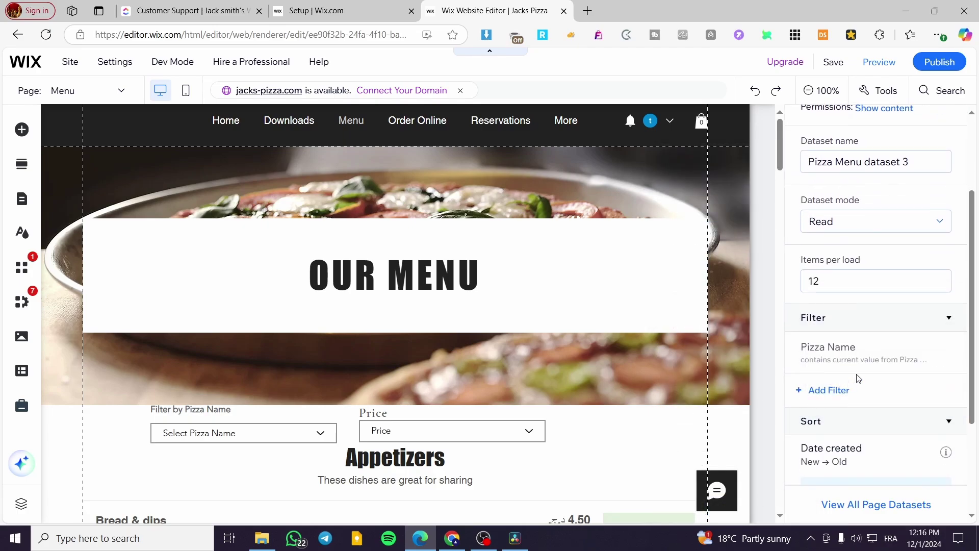
click(838, 396)
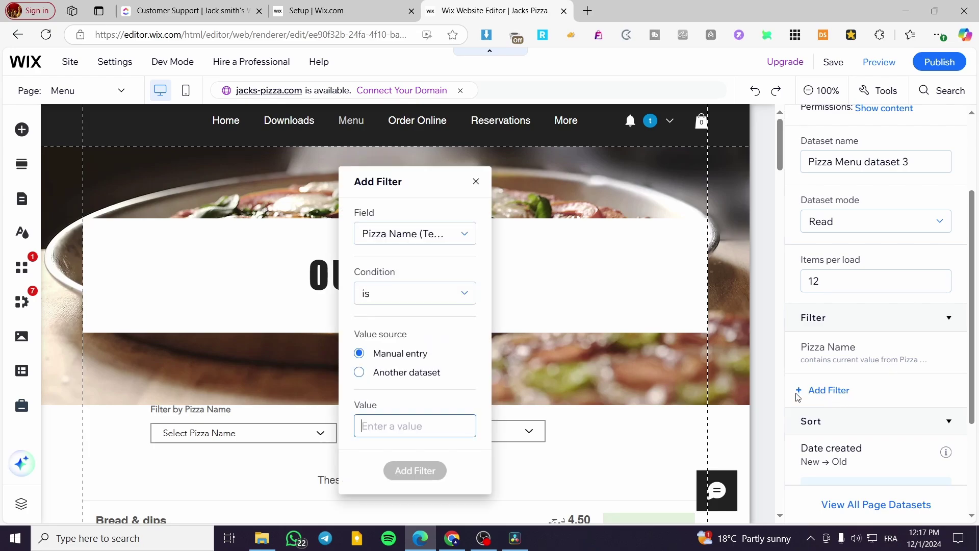
click(400, 377)
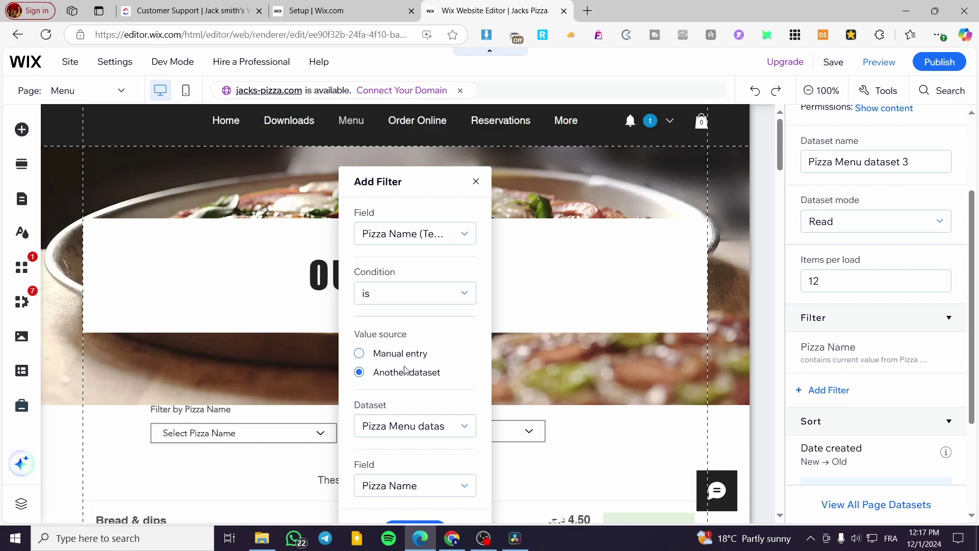
click(455, 295)
click(416, 341)
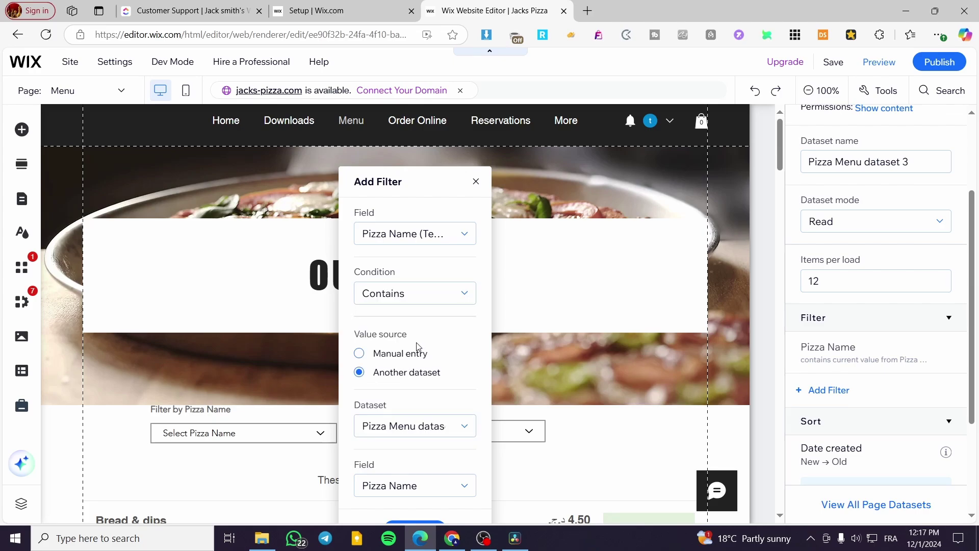
- Check the source dataset and source field options of the new filter, keeping Pizza Menu dataset 2 and Pizza Name
click(448, 430)
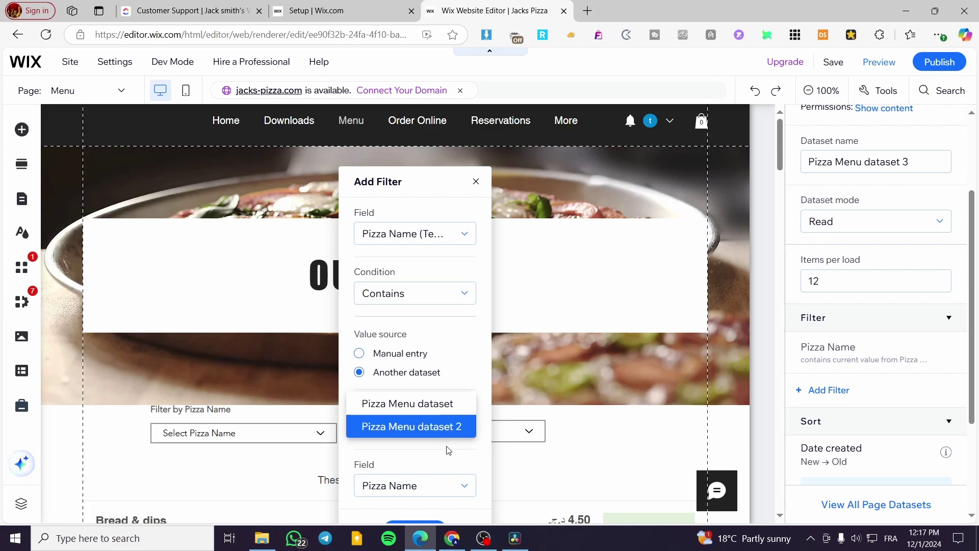
click(457, 431)
click(459, 485)
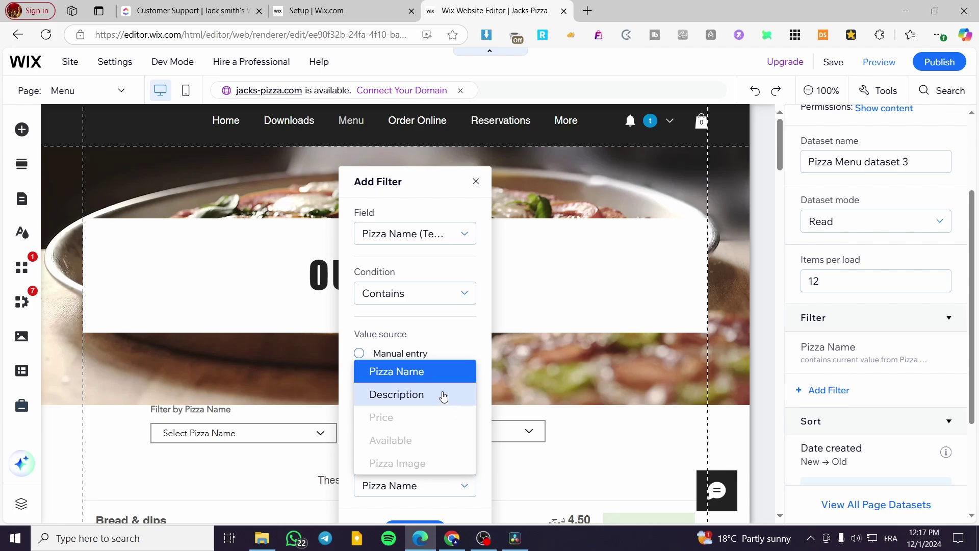
click(421, 377)
click(460, 431)
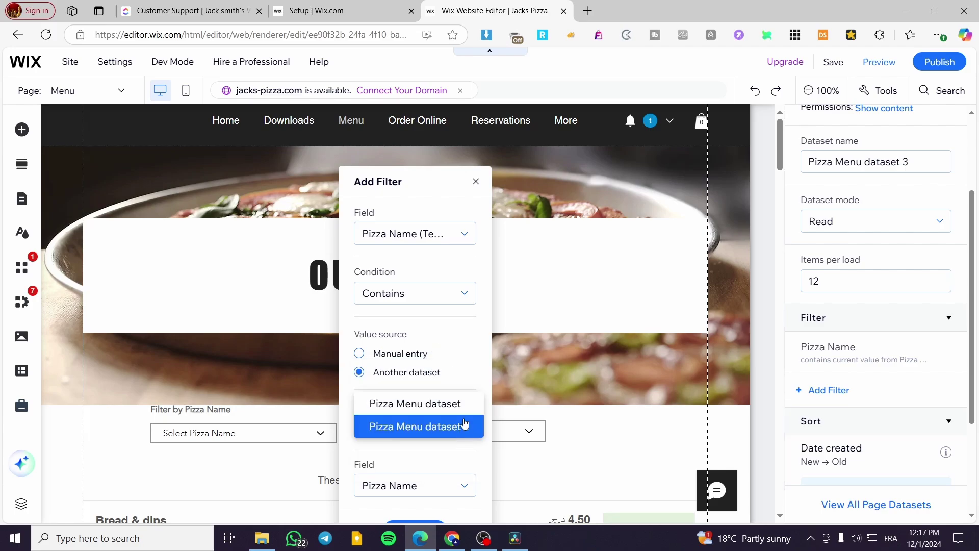
click(458, 427)
click(455, 486)
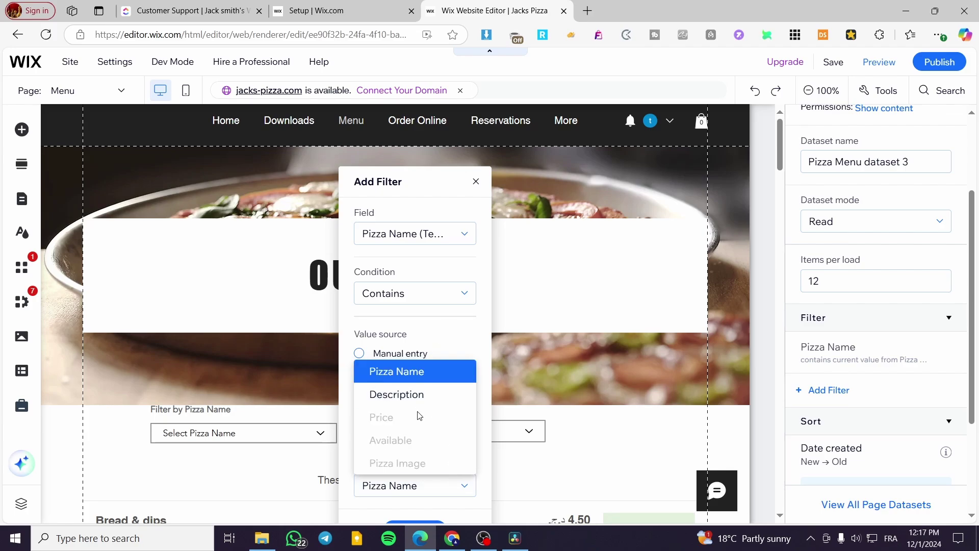
click(447, 328)
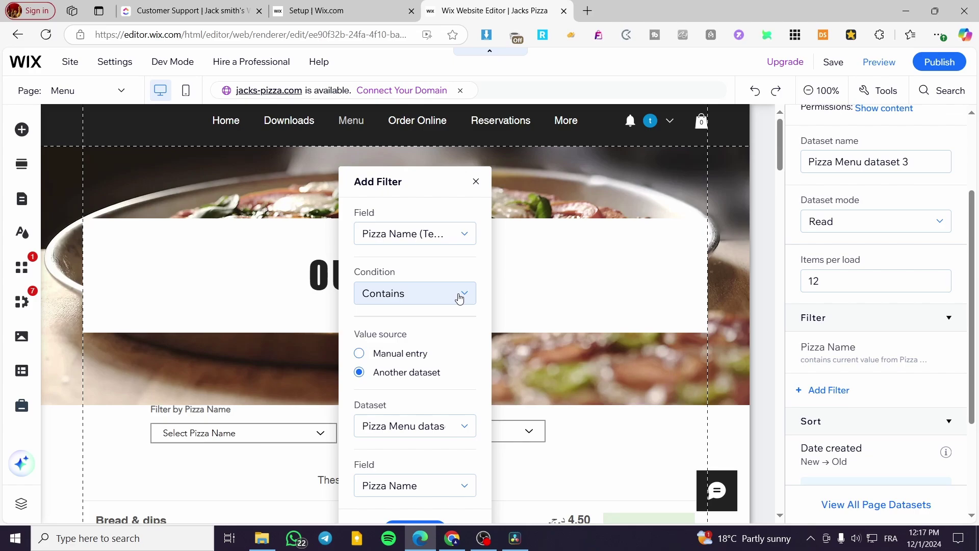
- Add the filter on Price (Number) with condition Equals and another dataset's Price field as the value, and close the dataset settings
click(459, 234)
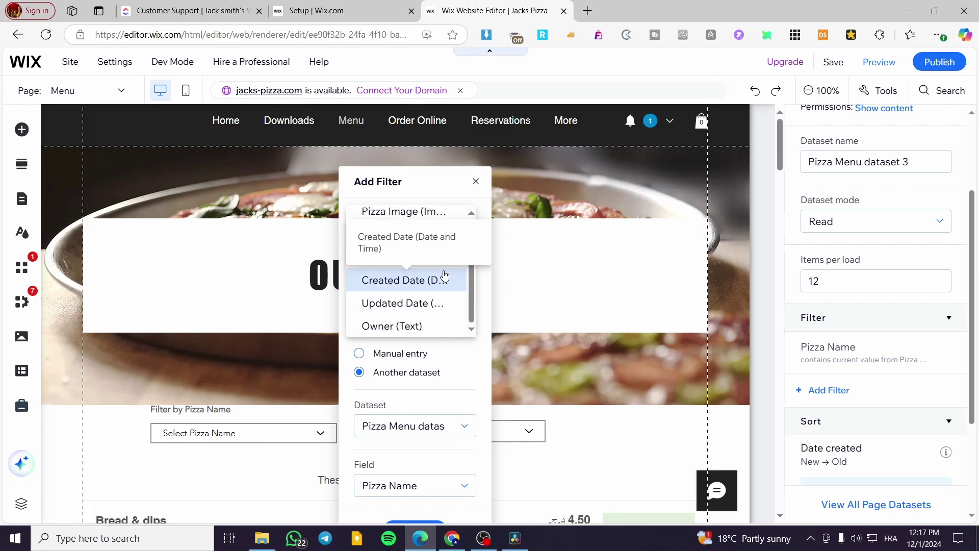
click(424, 258)
click(449, 294)
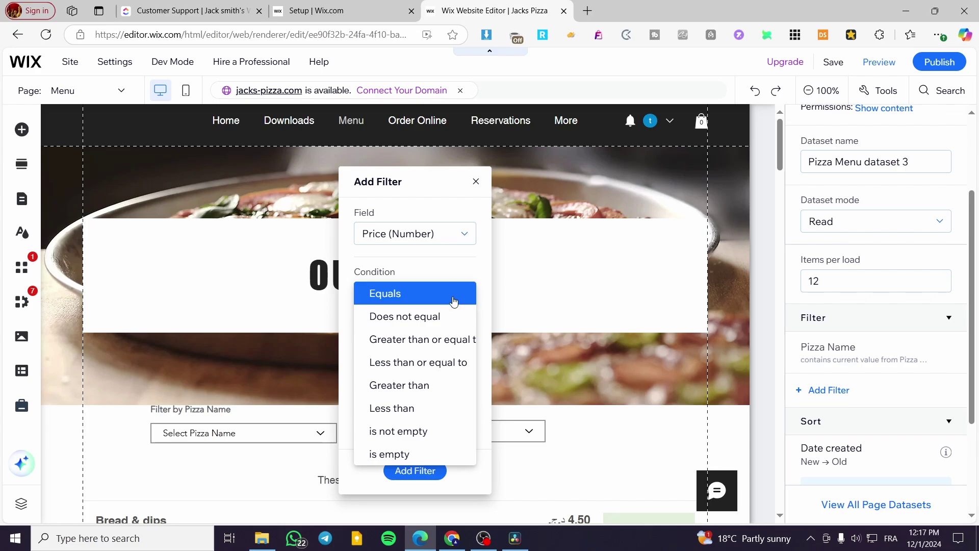
click(454, 302)
click(400, 374)
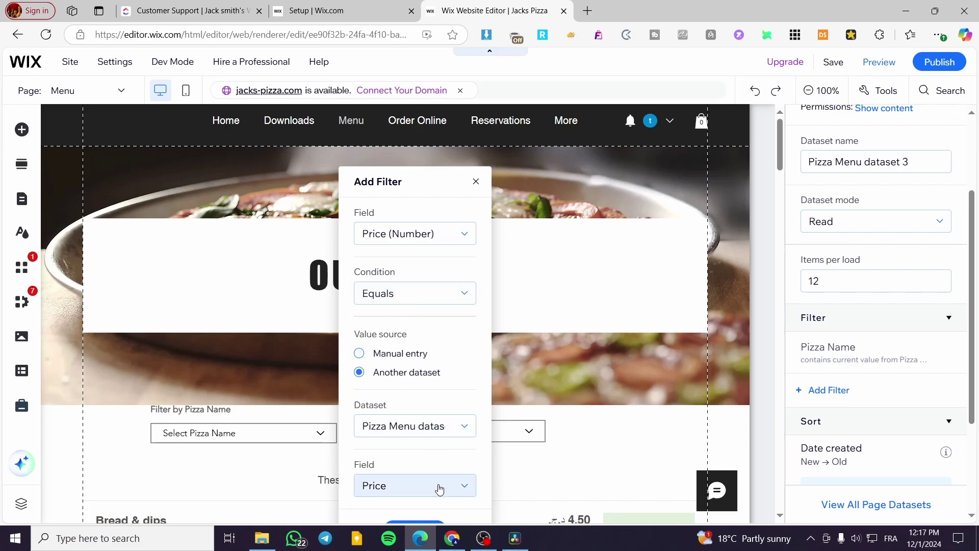
click(439, 489)
click(437, 485)
drag(435, 175, 647, 120)
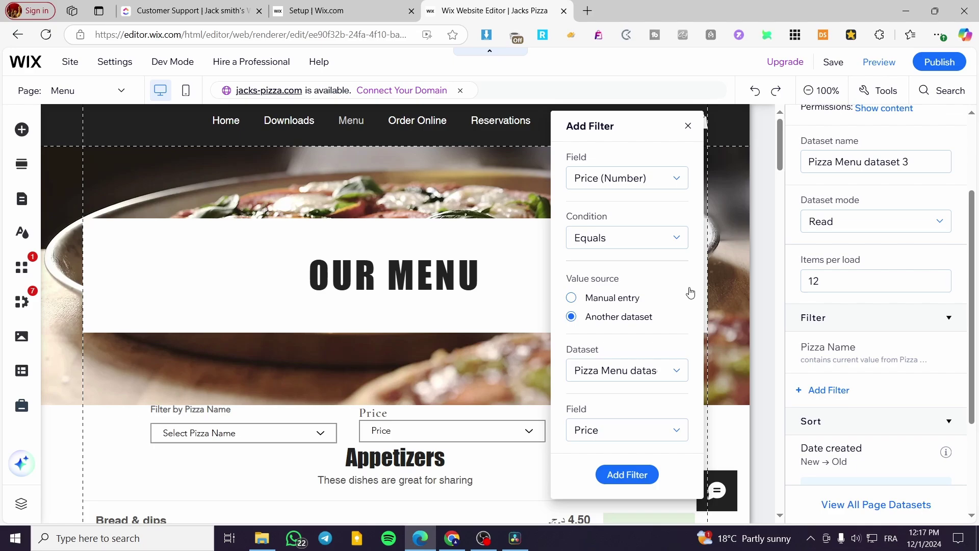
click(627, 474)
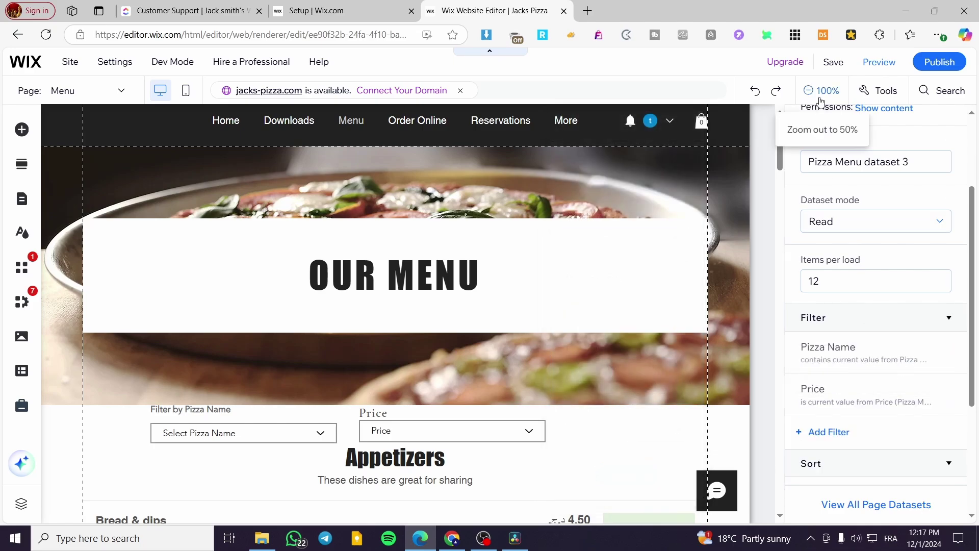
scroll(857, 153, up, 3)
click(951, 124)
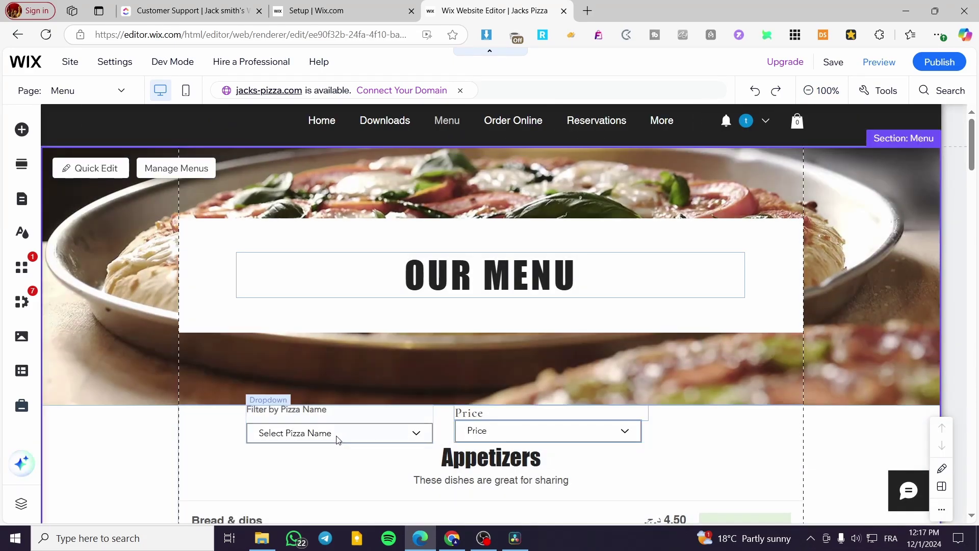
- Connect the Filter by Pizza Name dropdown to Pizza Menu dataset 3 for filtering content
click(337, 435)
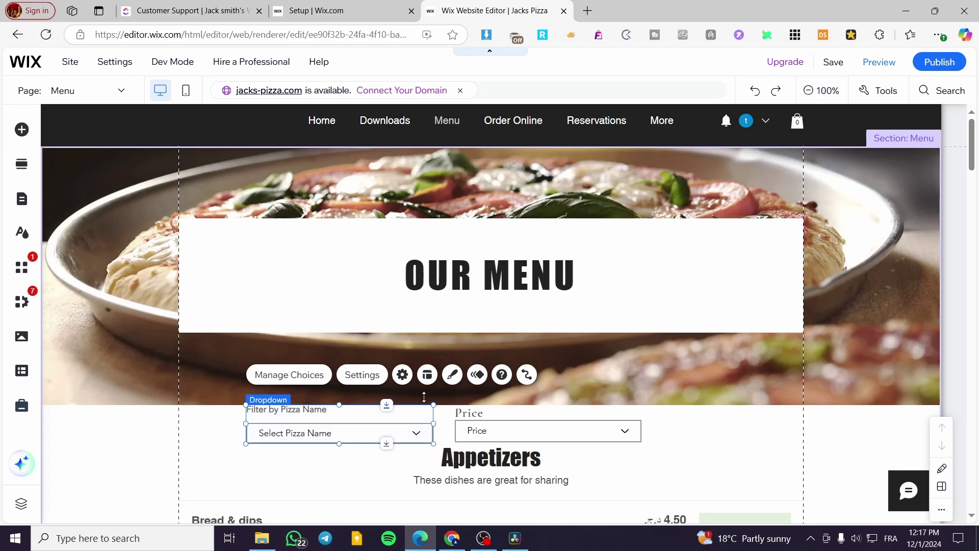
click(526, 376)
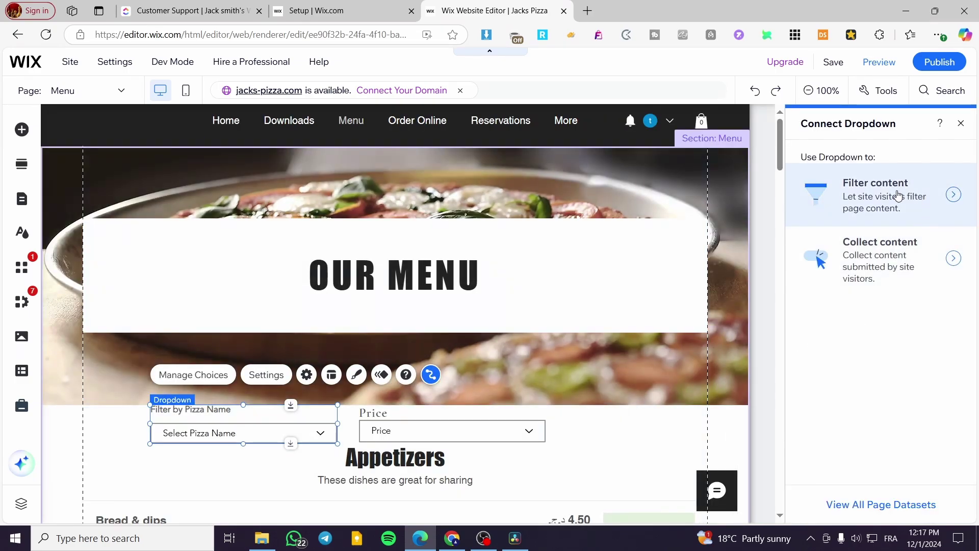
click(857, 196)
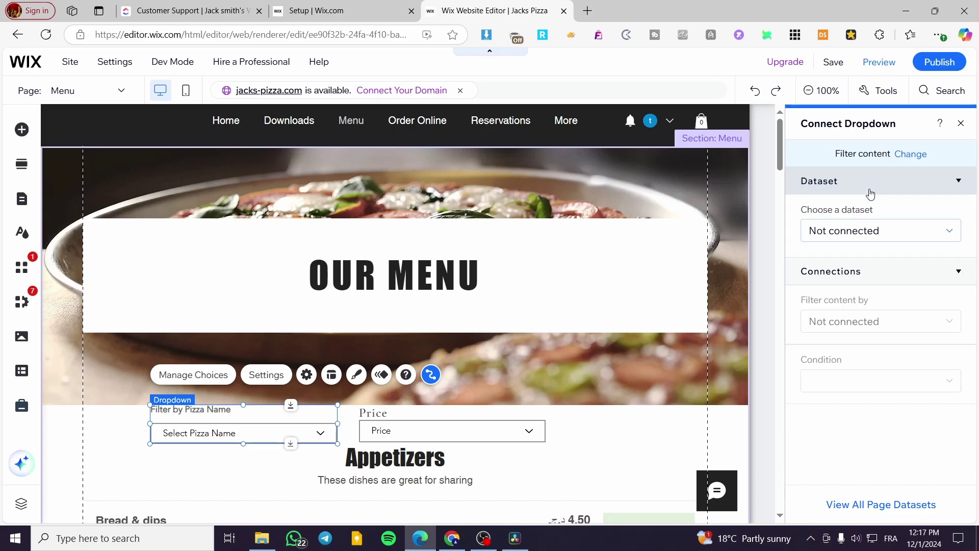
click(906, 233)
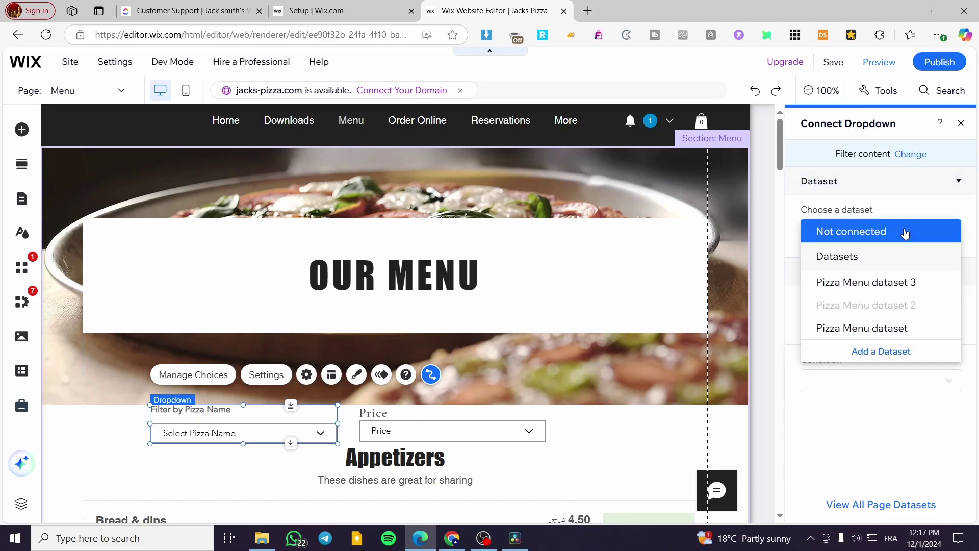
click(926, 286)
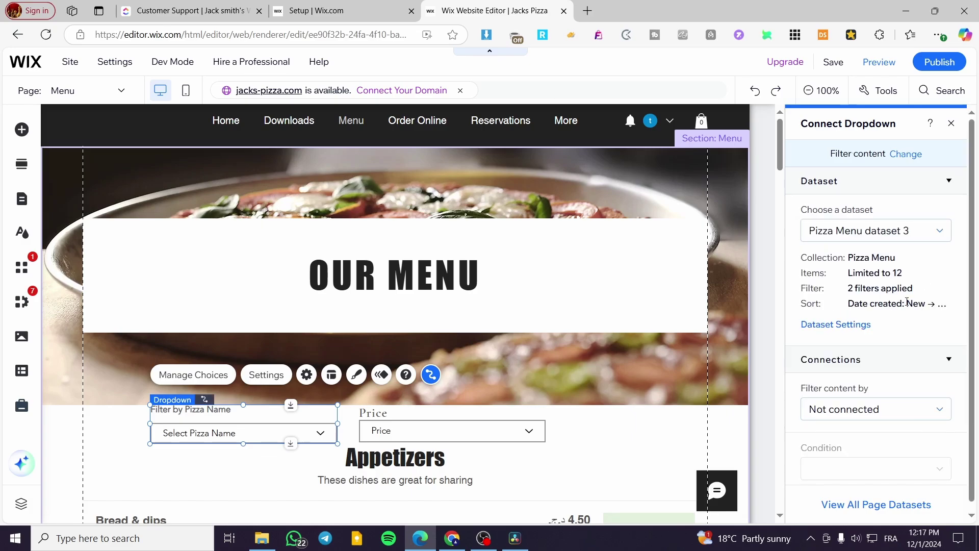
- Set the dropdown to filter content by Pizza Name (Text) with the condition Is
click(894, 407)
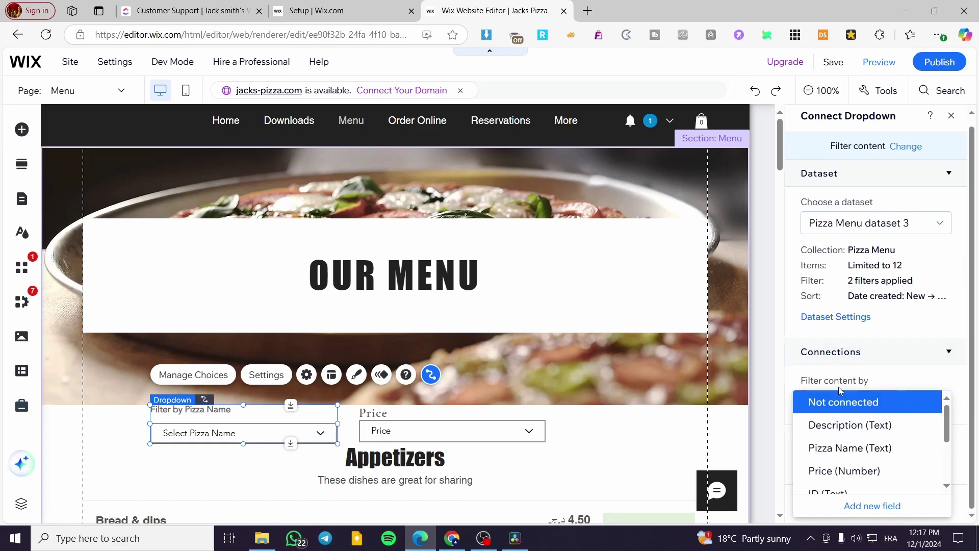
drag(948, 420, 948, 423)
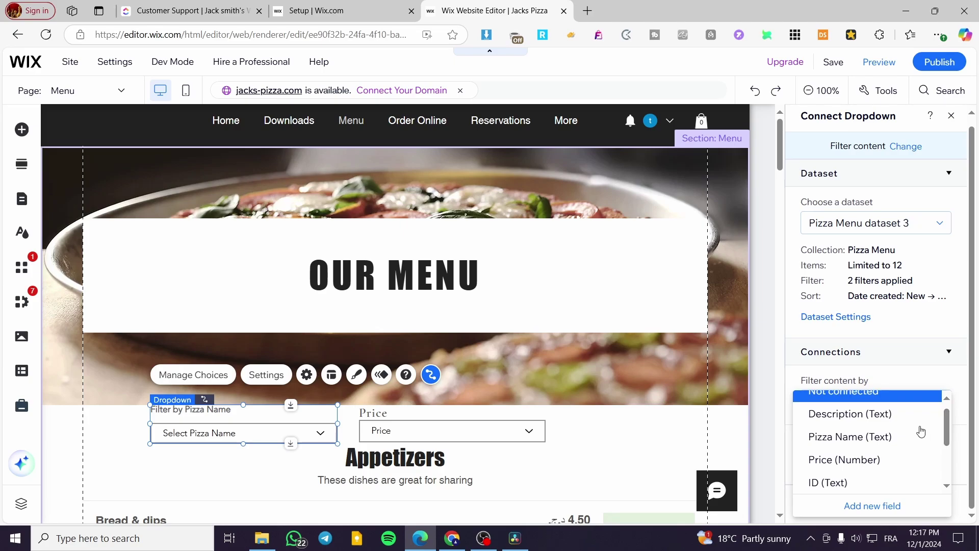
click(840, 440)
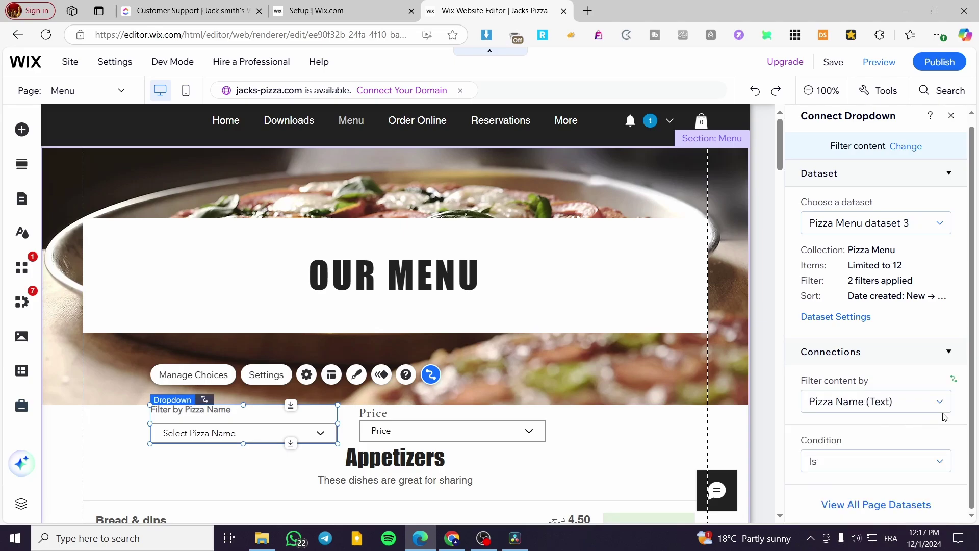
click(919, 463)
click(904, 386)
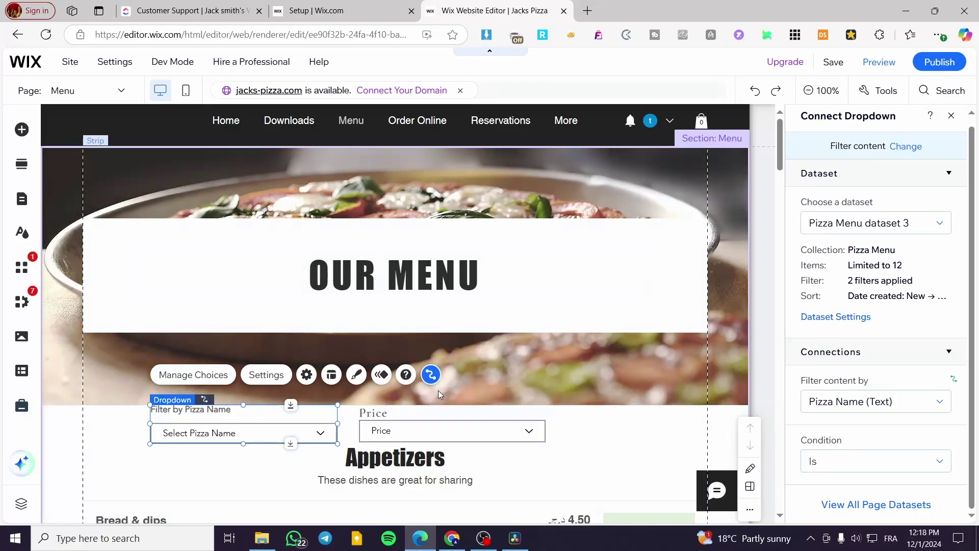
- Connect the Price label text to the Price (Number) field of Pizza Menu dataset 2 and save the site
click(435, 416)
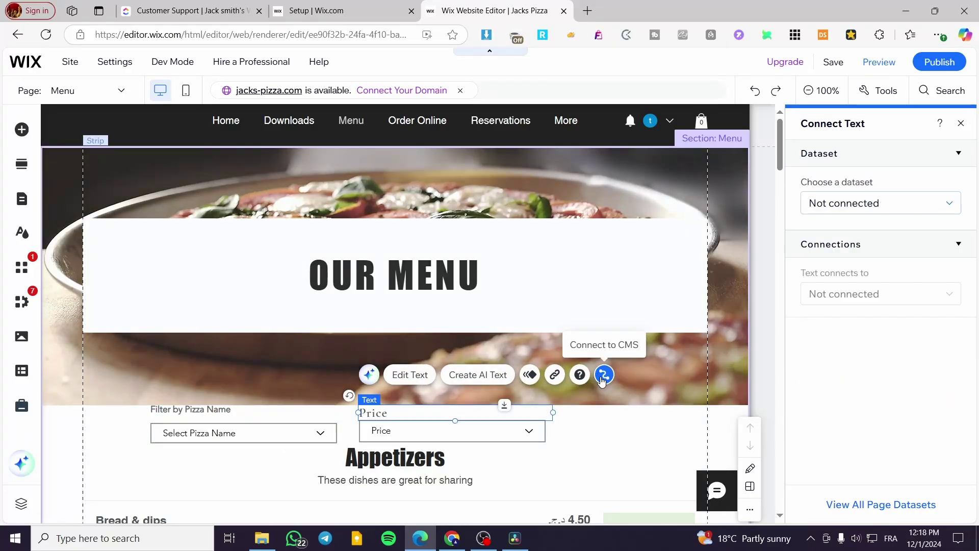
click(859, 204)
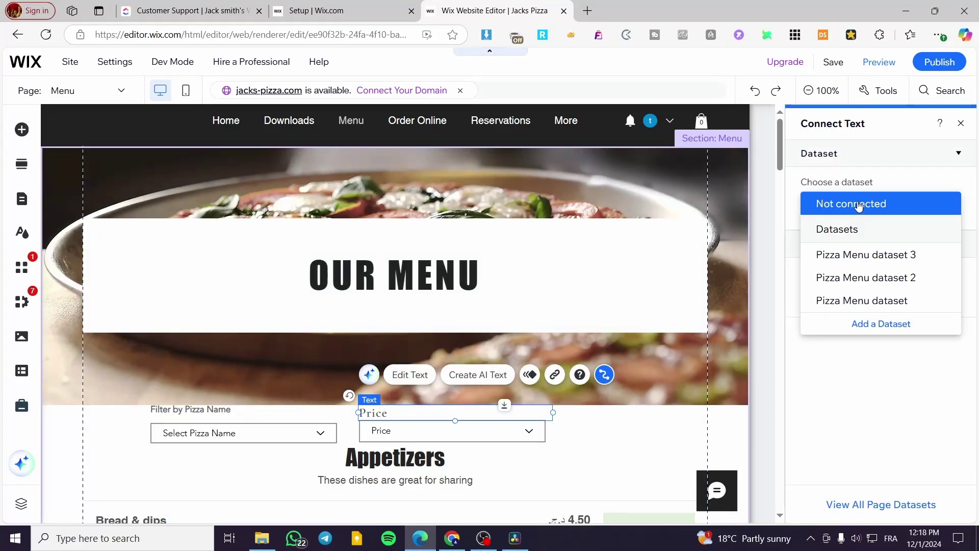
click(920, 280)
click(916, 382)
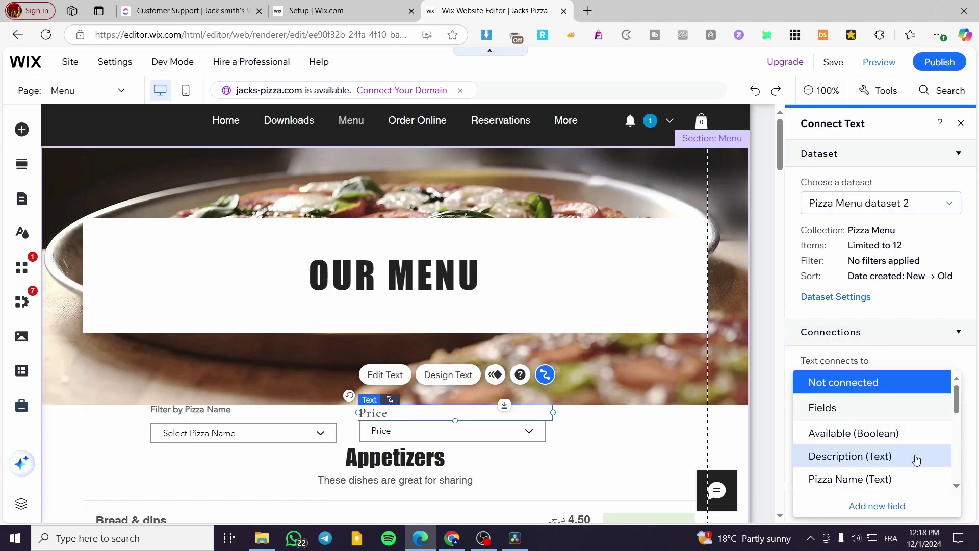
scroll(916, 460, down, 3)
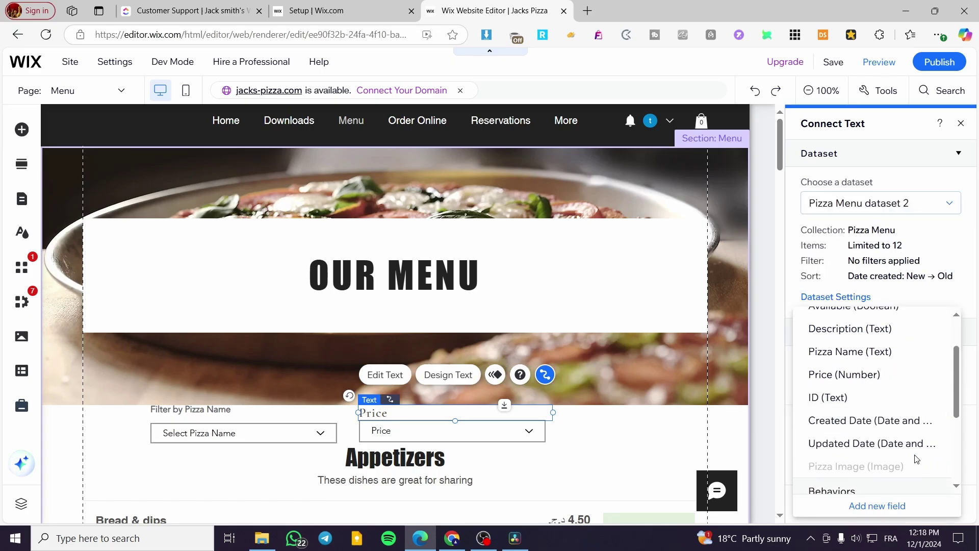
click(901, 382)
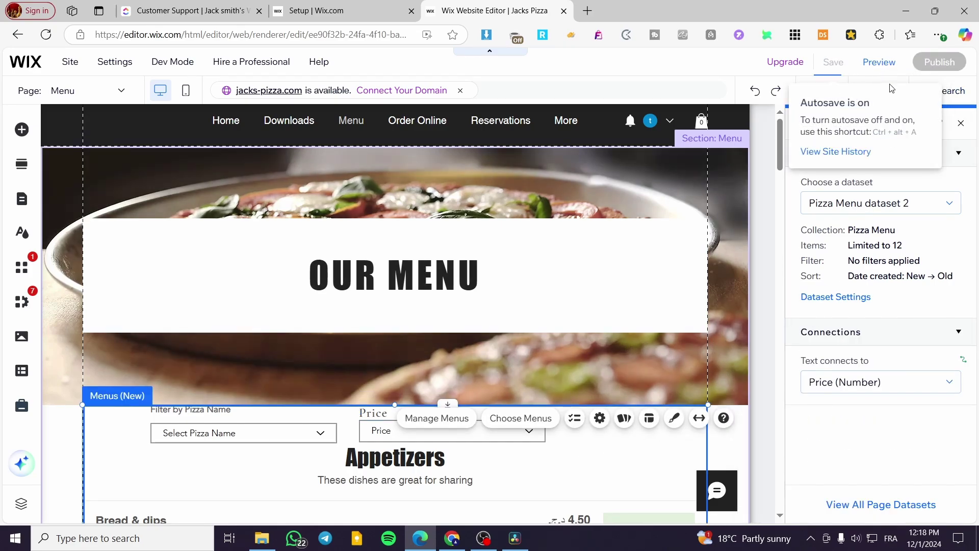
key(ctrl+s)
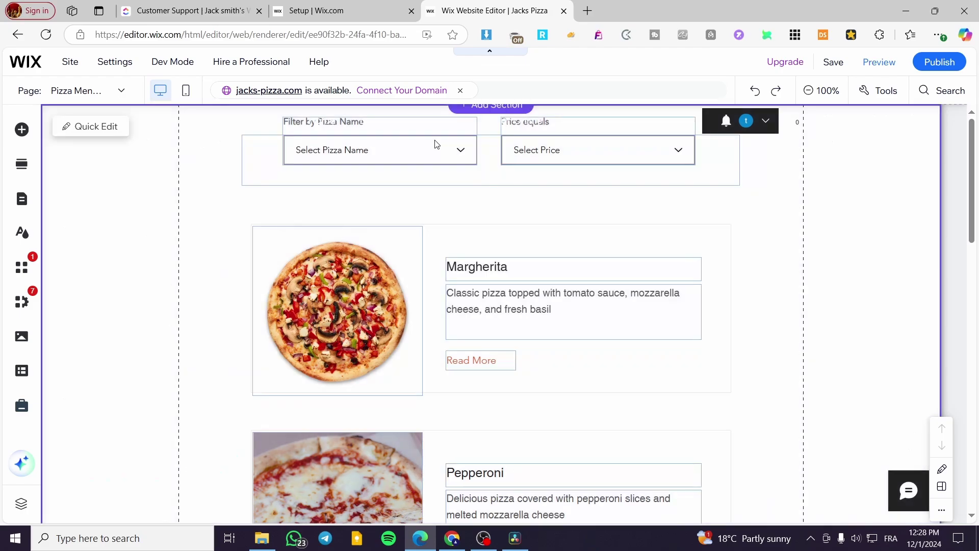
- Preview the Pizza Menu page and test the pizza name filter with Supreme, Margherita and All
click(870, 62)
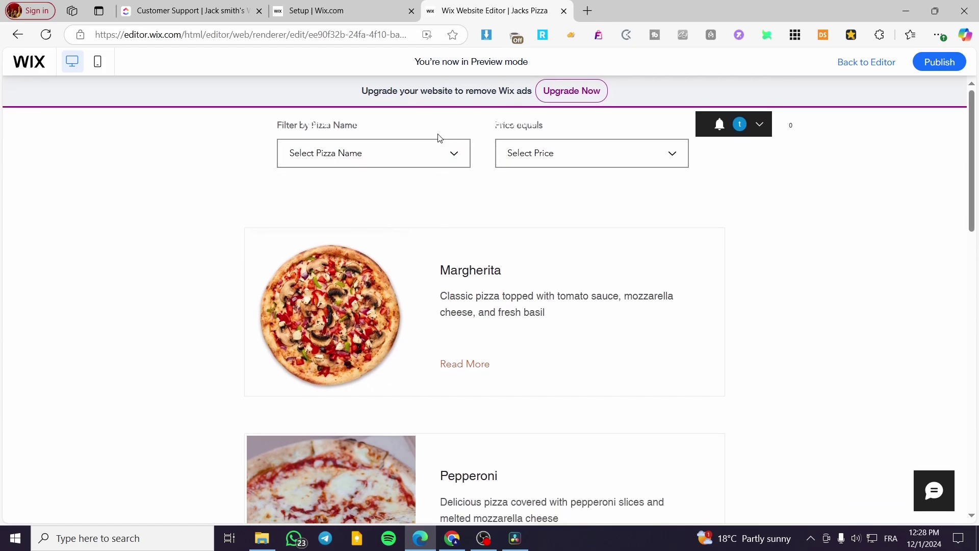
click(434, 151)
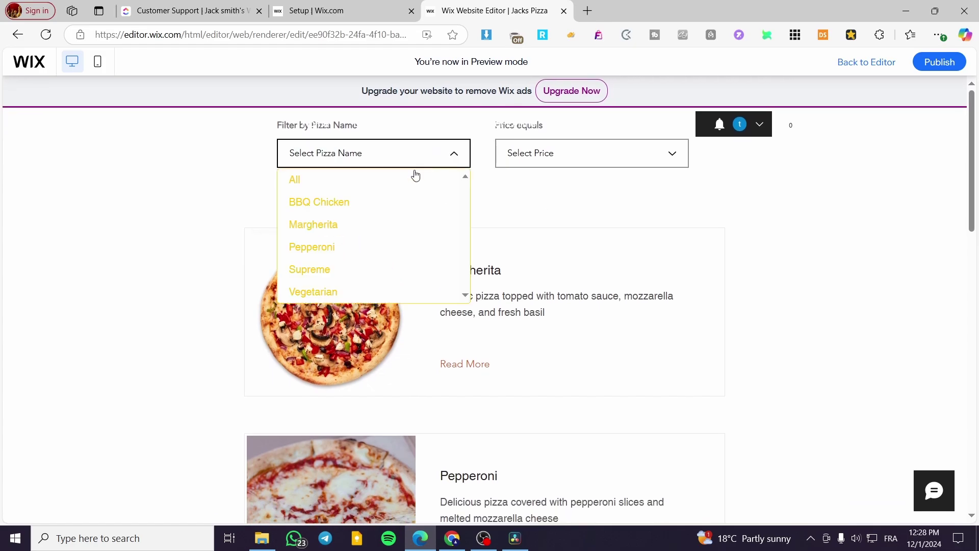
click(317, 270)
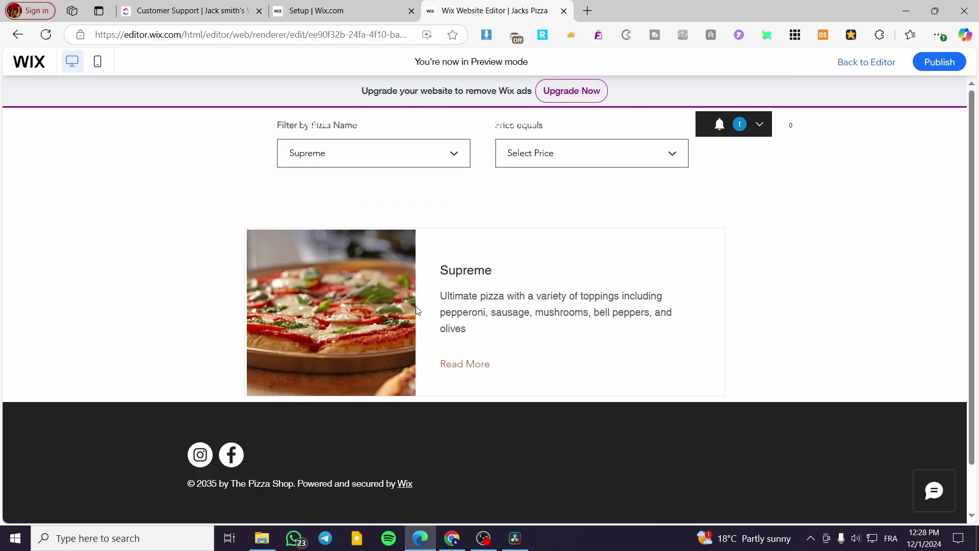
click(458, 157)
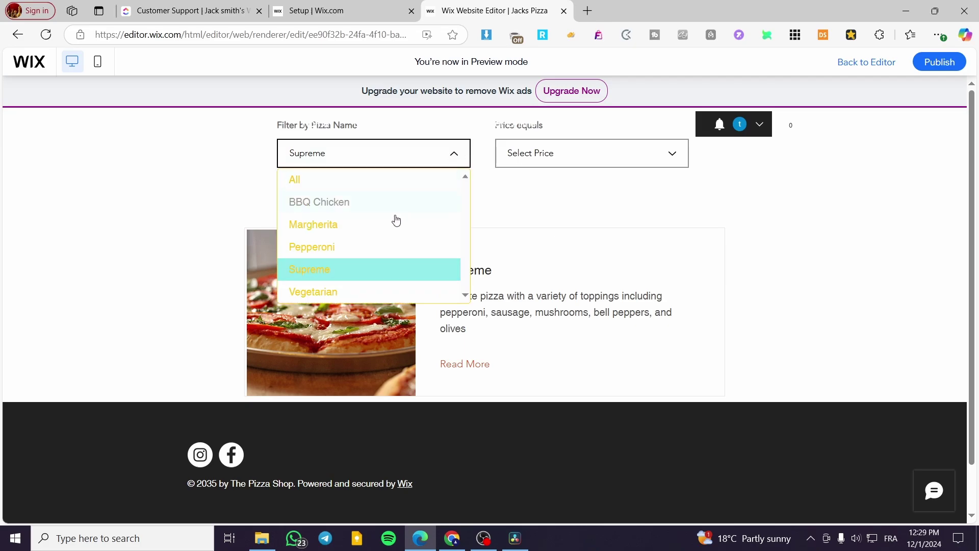
click(343, 232)
click(448, 148)
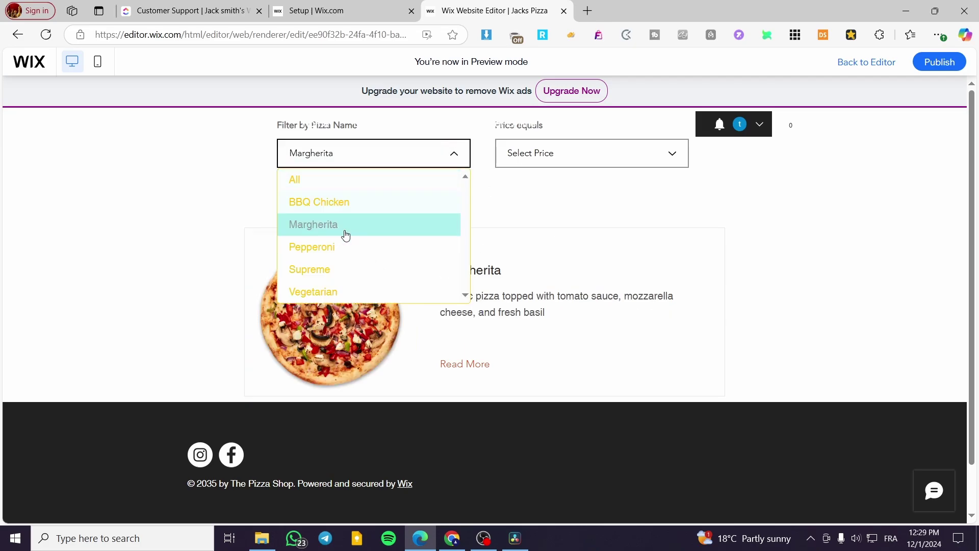
click(362, 185)
- Test the price filter with 14.99, 12.99 and 16.99, and return to the editor
click(606, 153)
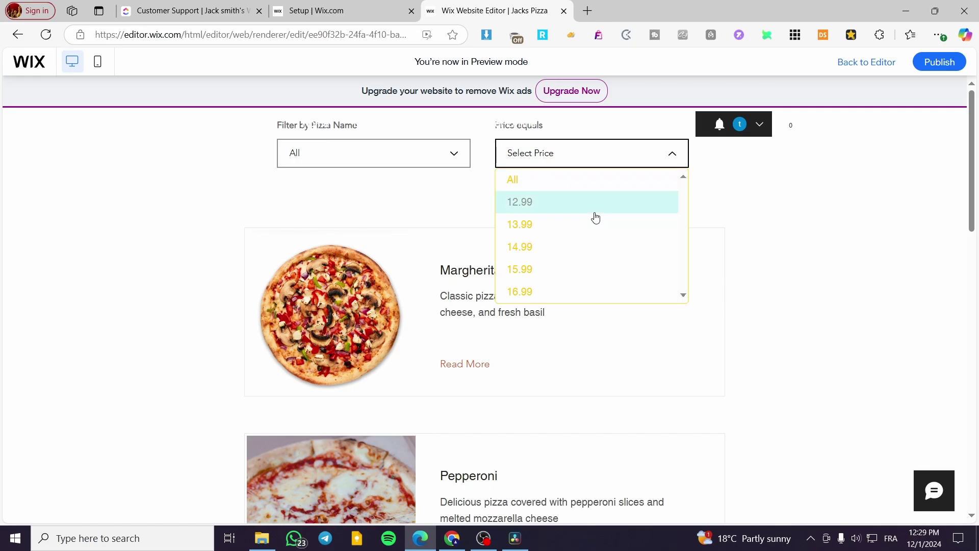
click(587, 257)
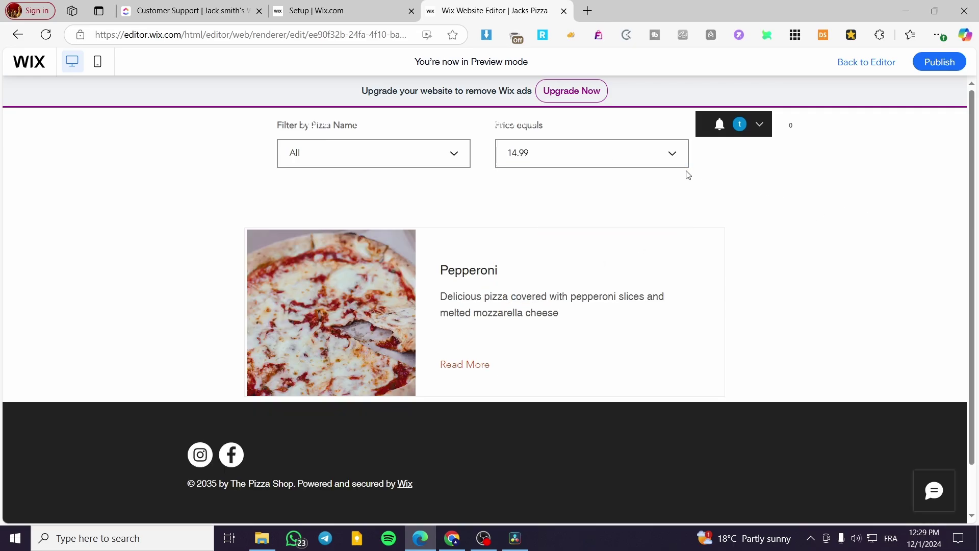
click(663, 161)
click(634, 203)
click(652, 153)
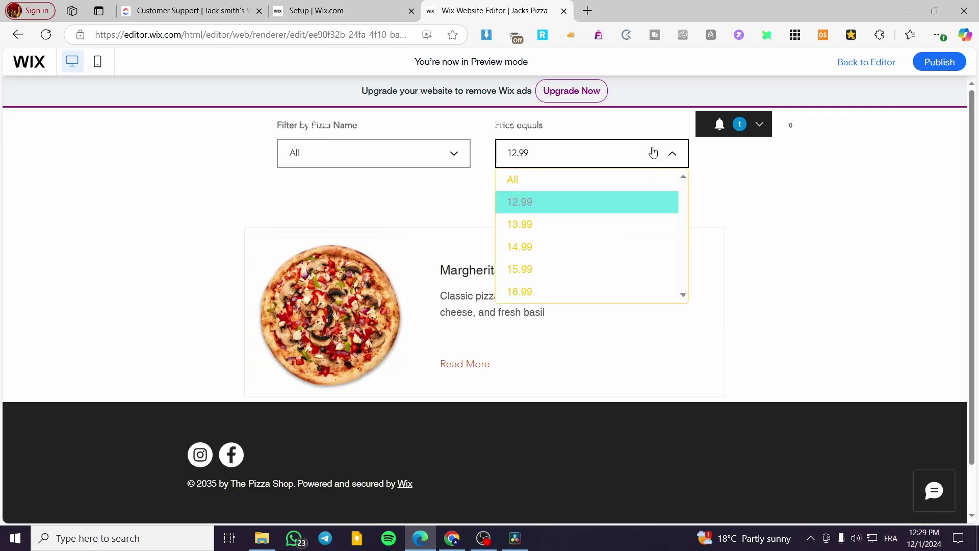
click(624, 247)
click(640, 156)
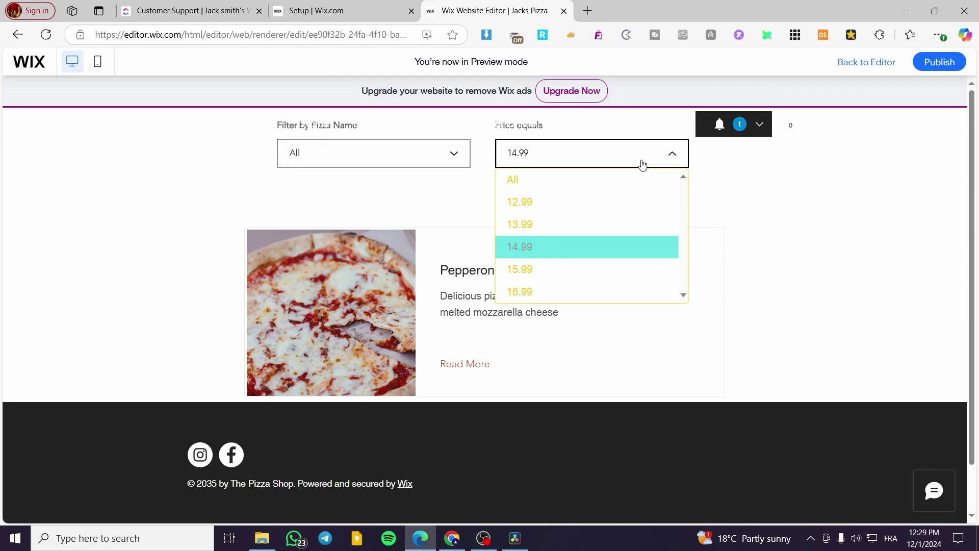
click(603, 292)
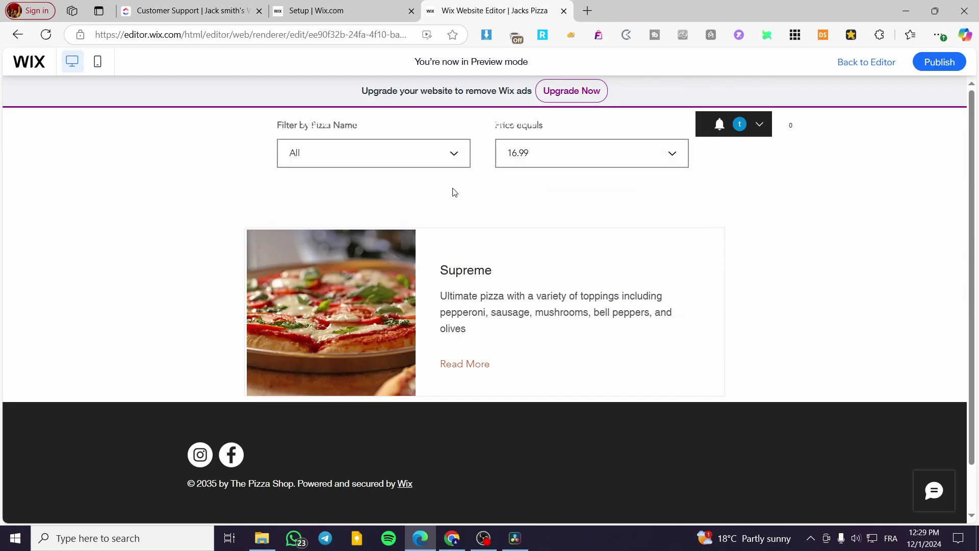
click(881, 63)
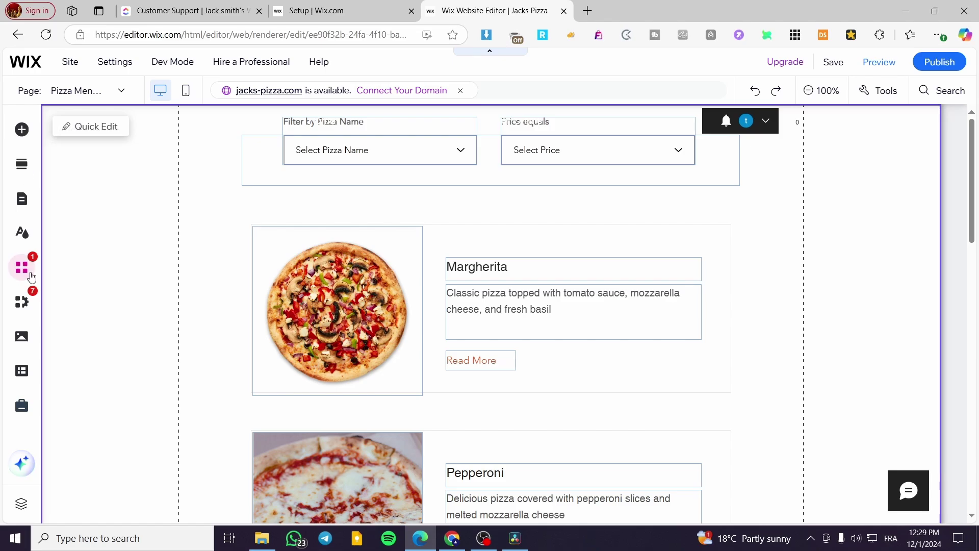
- Check the collection choices and page types offered for adding a dynamic page, and close the dialog without adding one
click(22, 130)
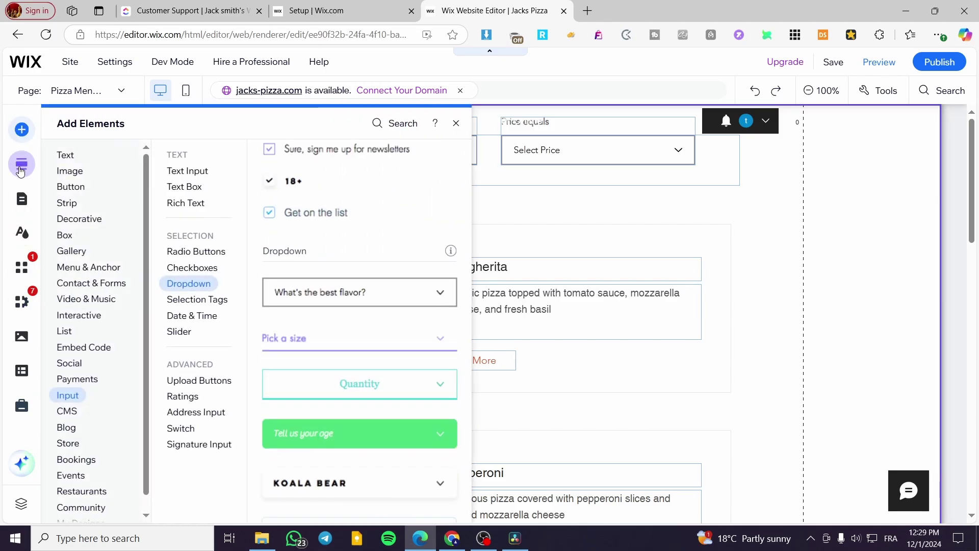
click(21, 170)
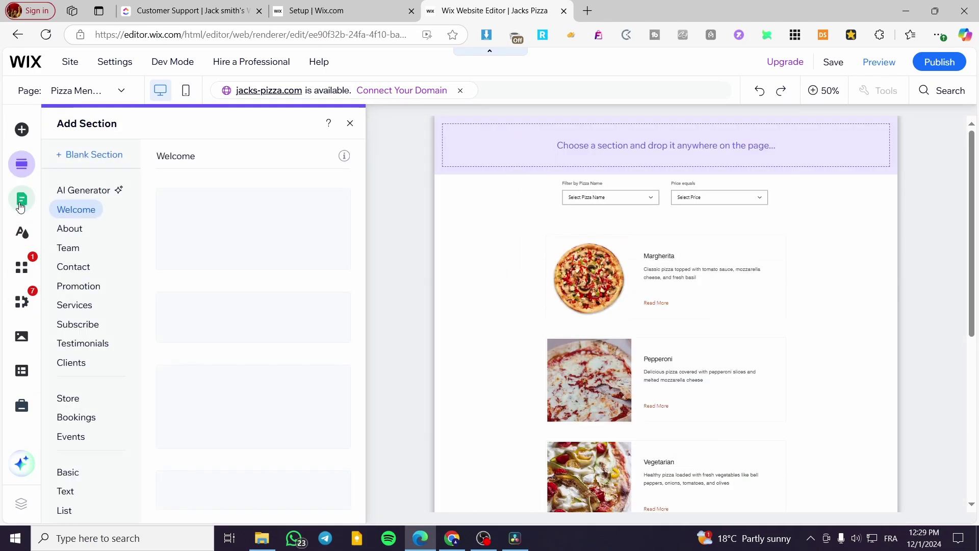
click(20, 200)
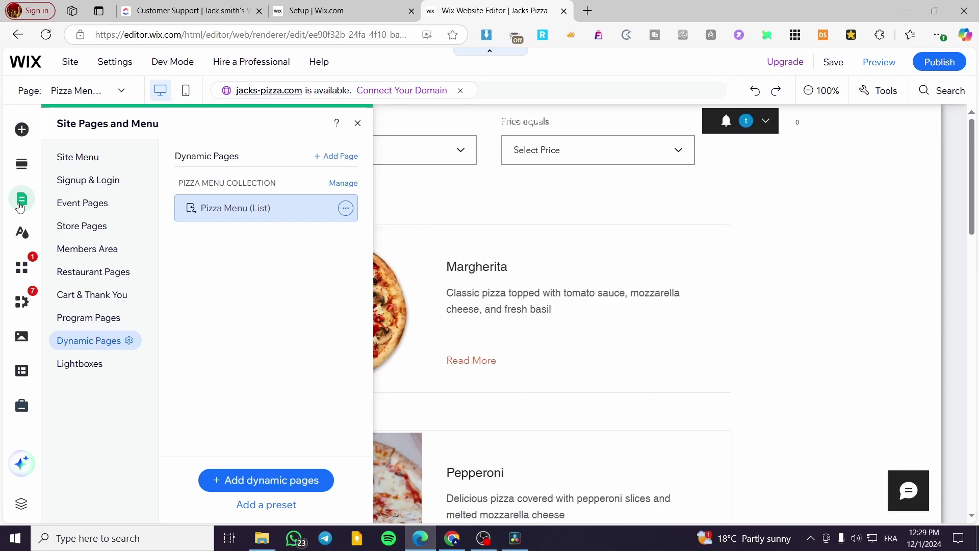
click(247, 478)
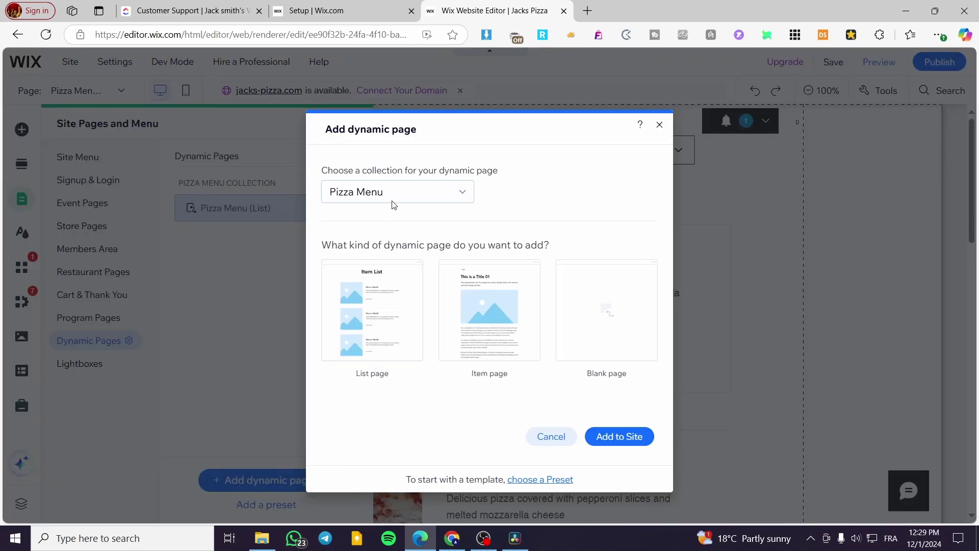
click(398, 201)
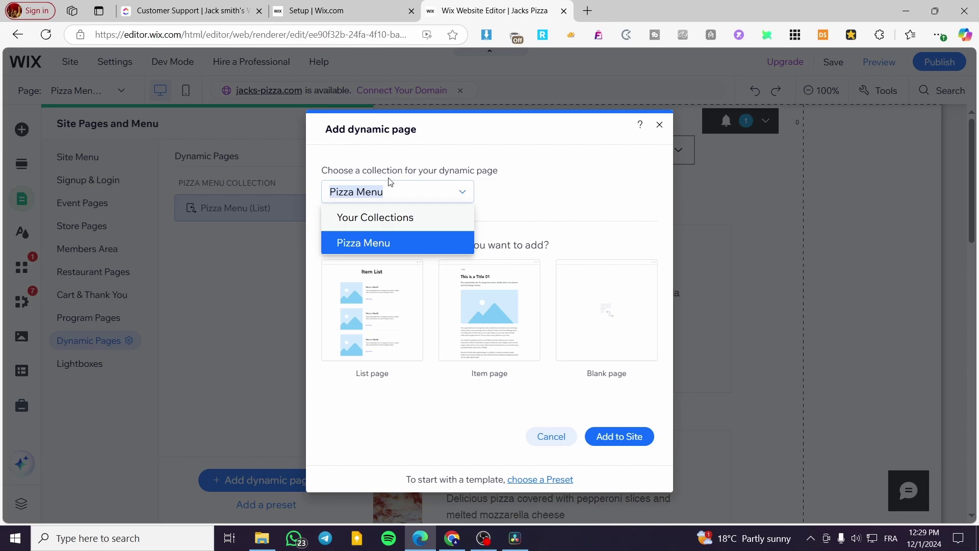
click(665, 129)
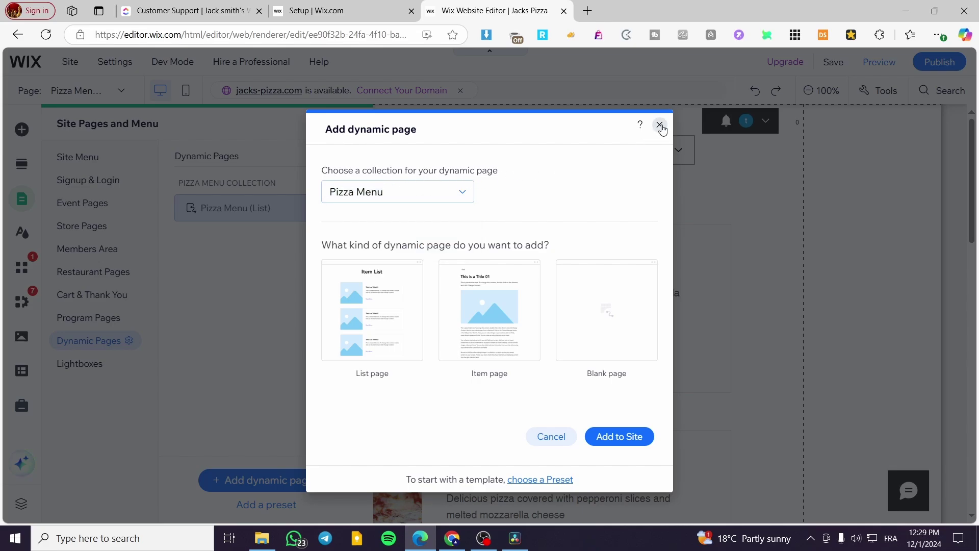
click(660, 126)
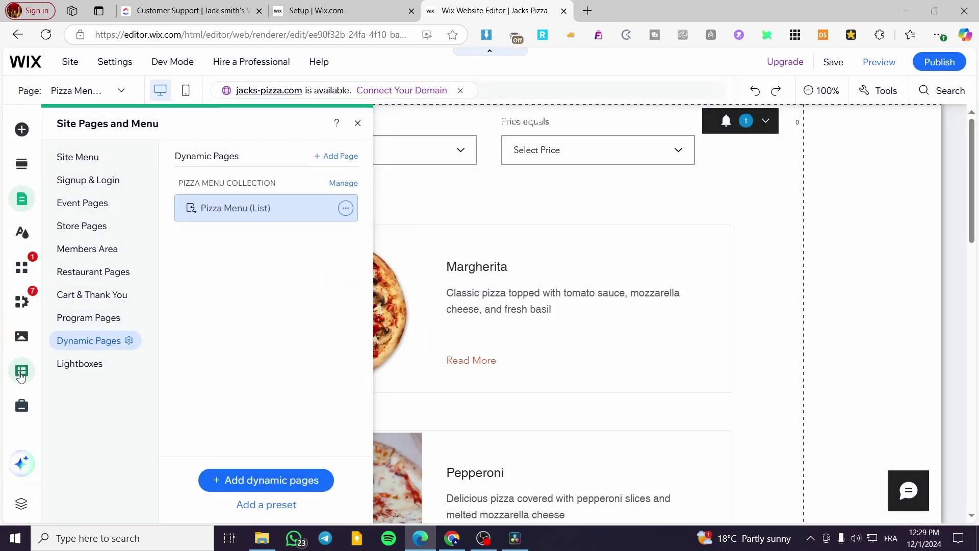
- Check the site's own collections in the CMS and close the overview
click(21, 376)
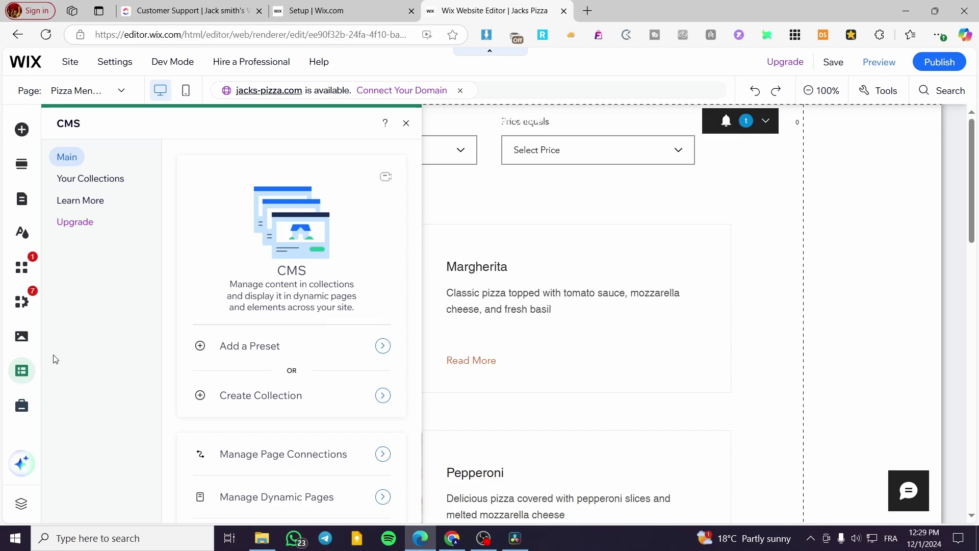
click(84, 181)
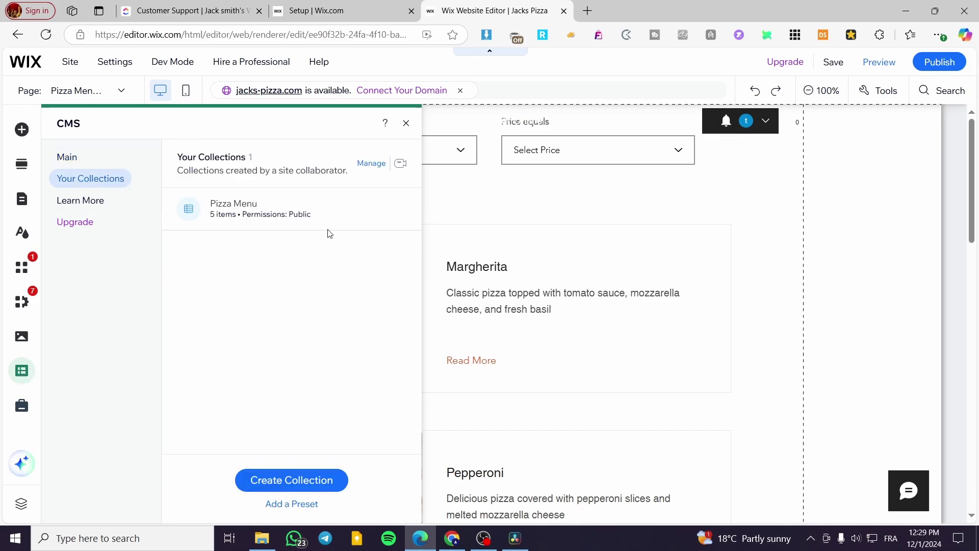
click(407, 125)
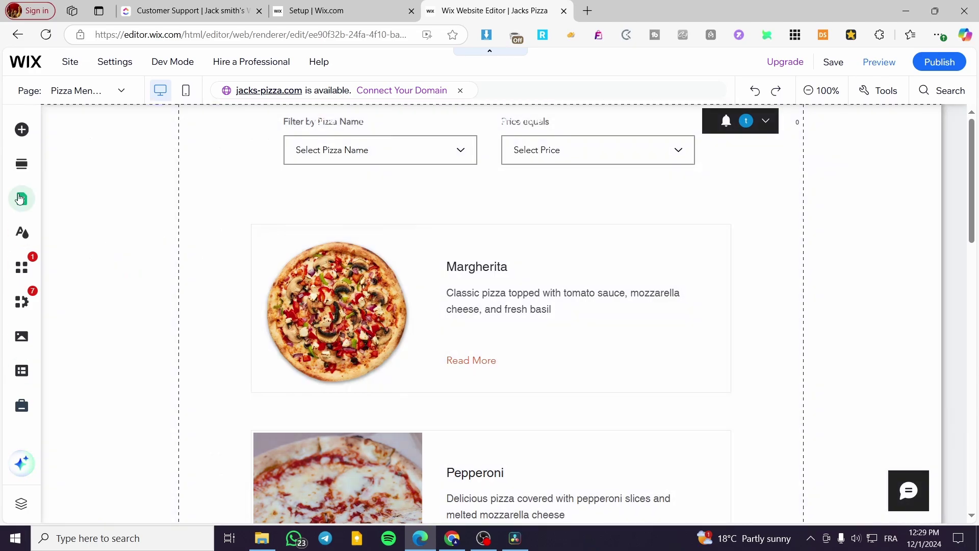
- Look over the site's dynamic pages list and the CMS management options
click(23, 204)
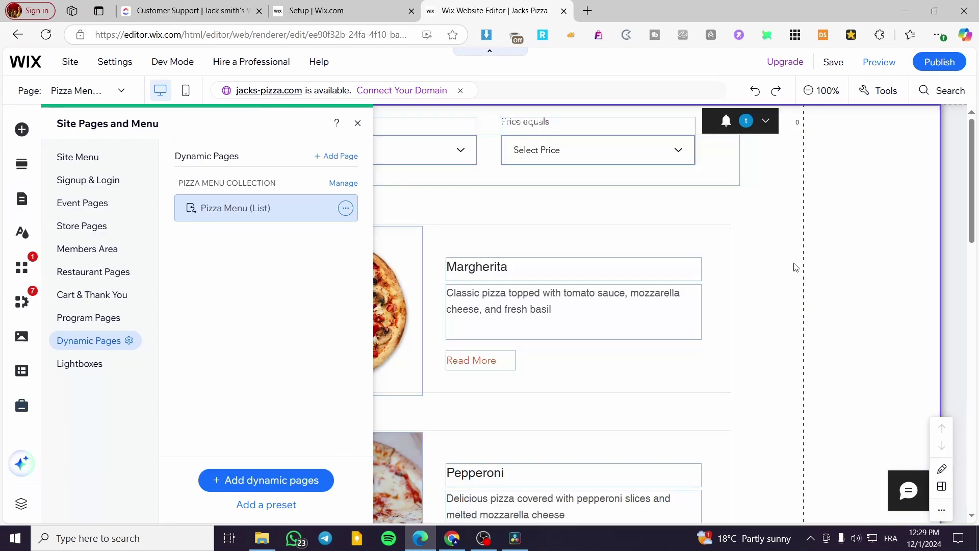
click(330, 199)
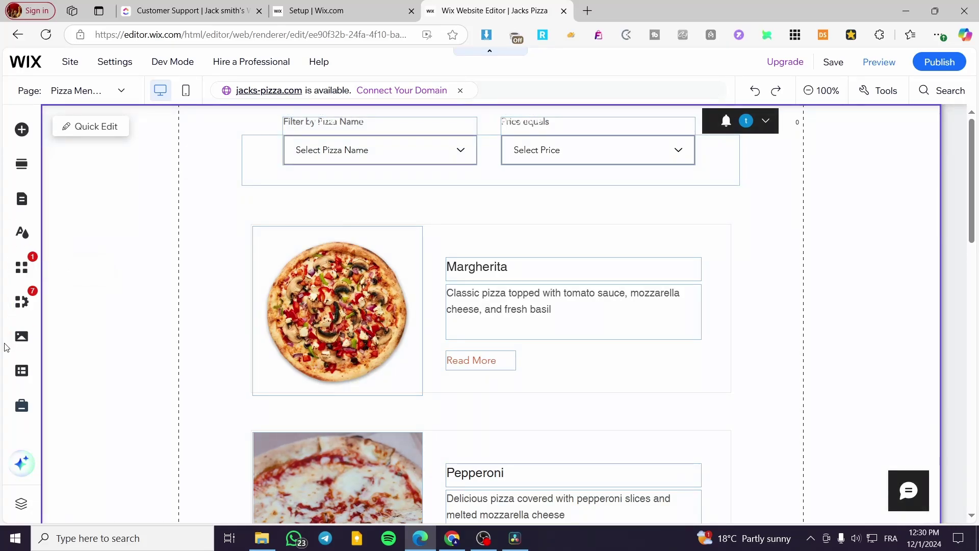
click(21, 371)
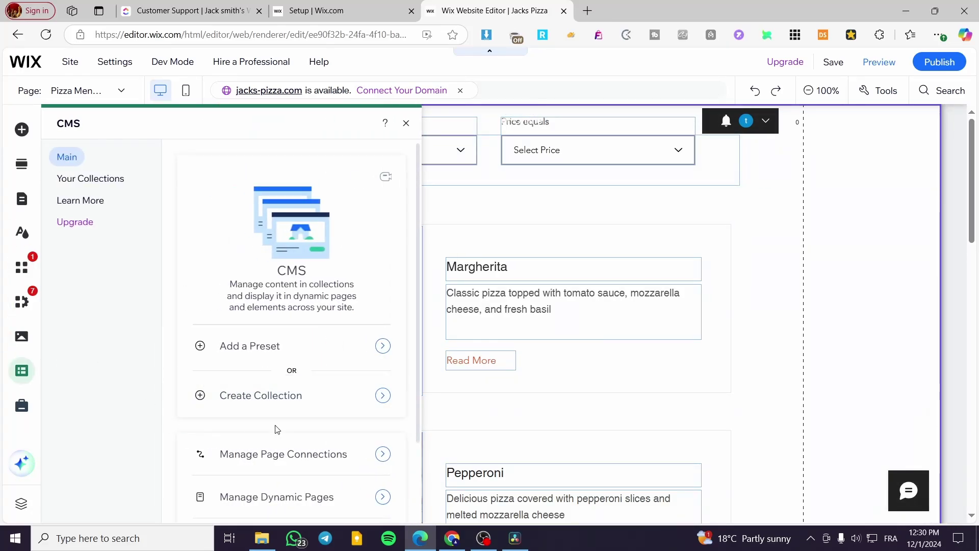
scroll(273, 426, down, 2)
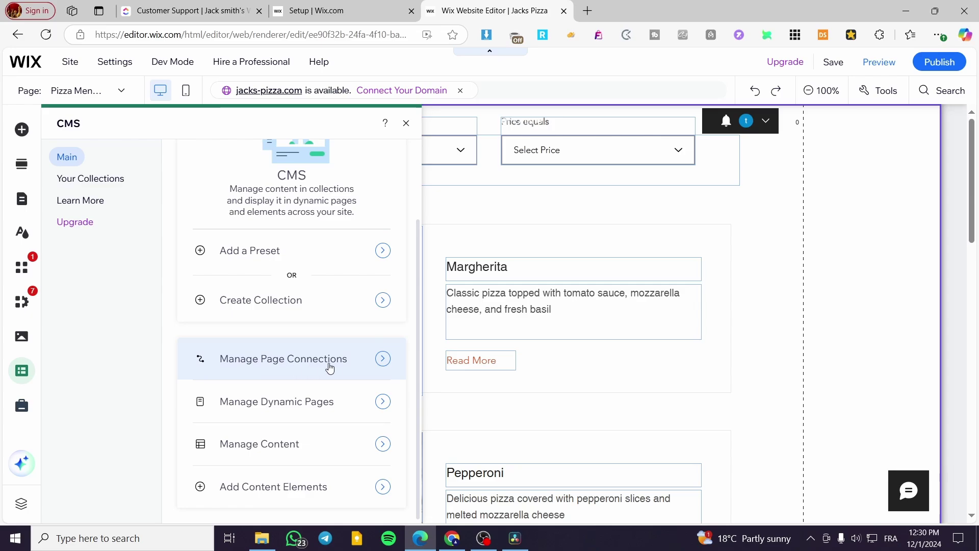
click(431, 221)
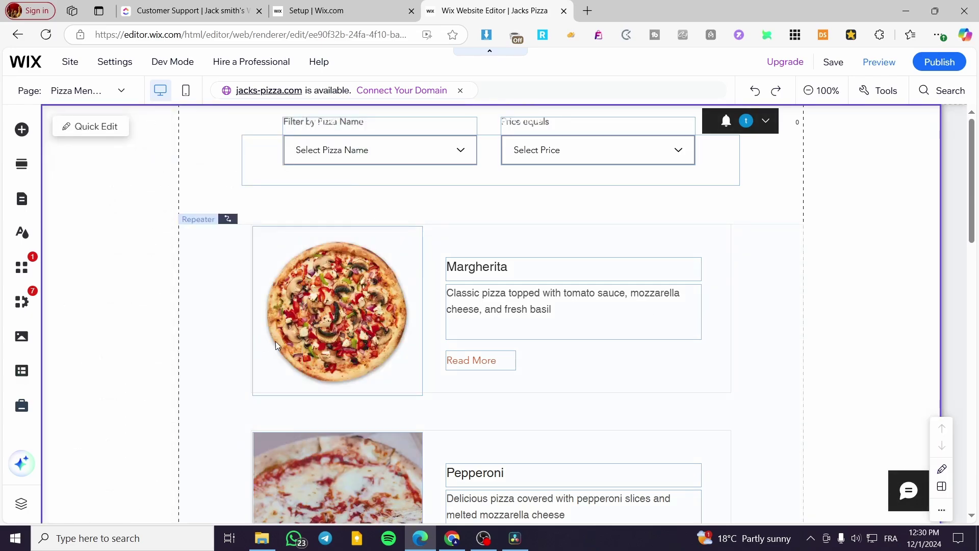
- Add another dataset to the page's connections, linked to the Pizza Menu collection and keeping the suggested name
click(22, 370)
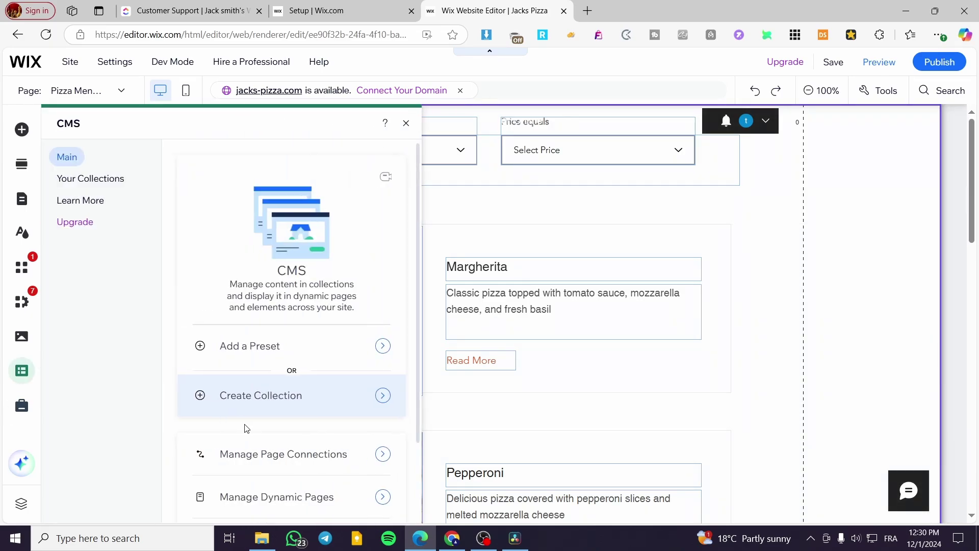
click(255, 454)
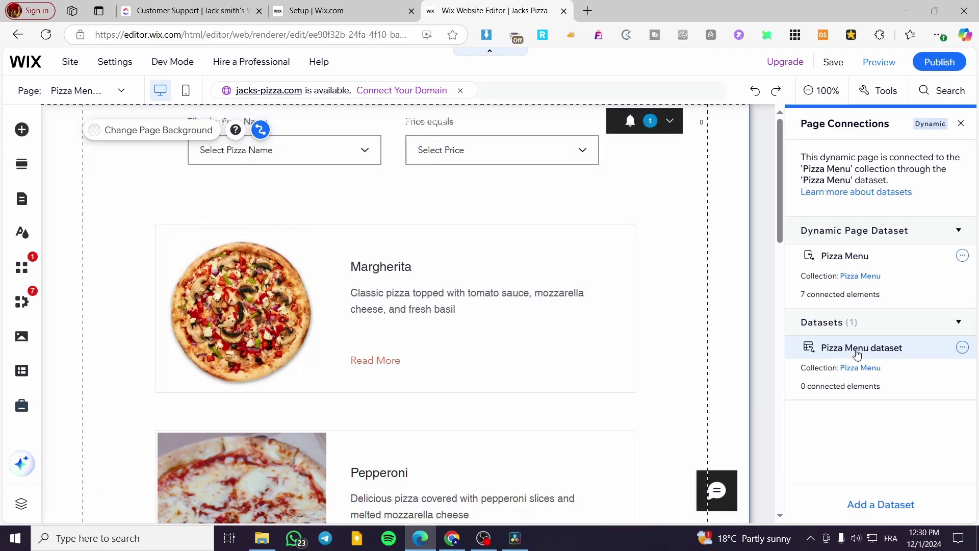
click(887, 510)
drag(416, 176, 776, 121)
click(779, 226)
click(774, 277)
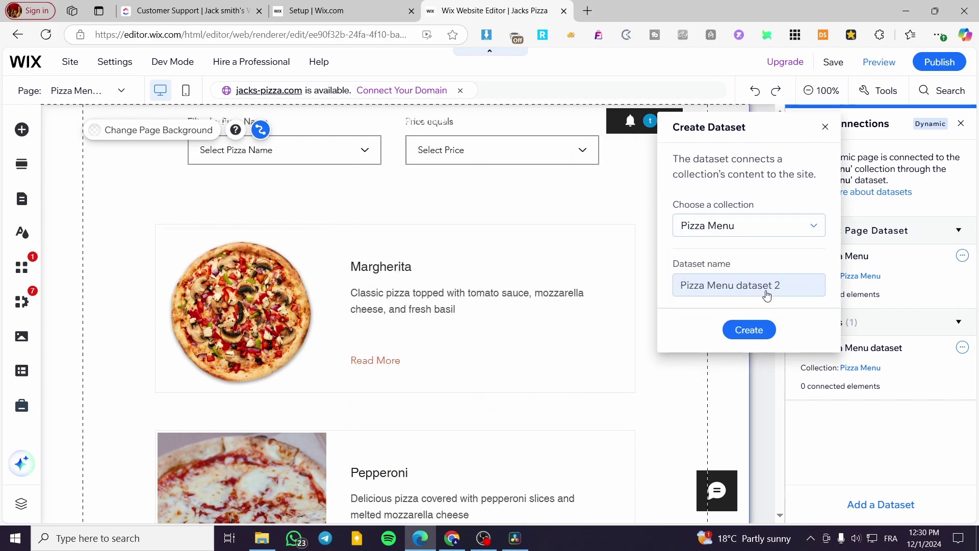
click(753, 331)
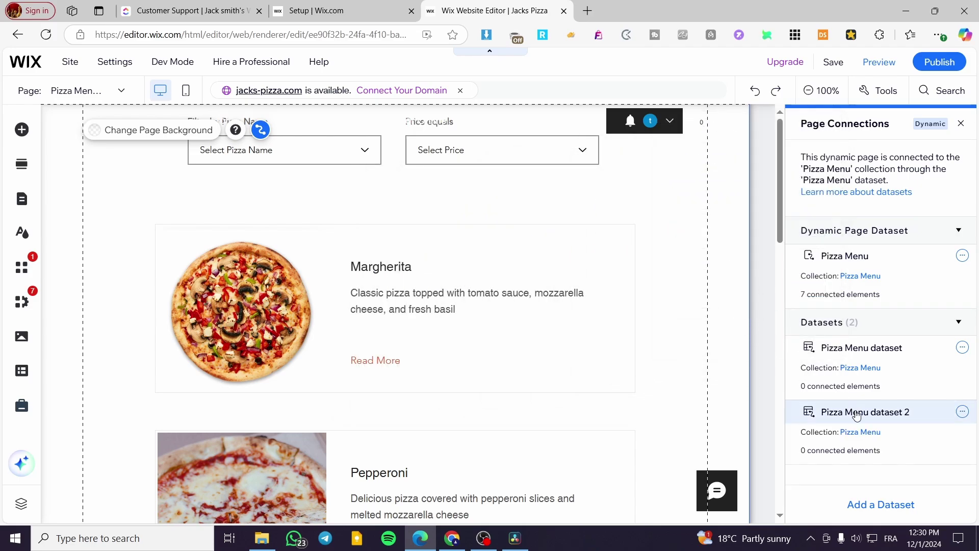
- Check the new dataset's settings and its filter options with another dataset as value source, and close everything without adding a filter
click(862, 413)
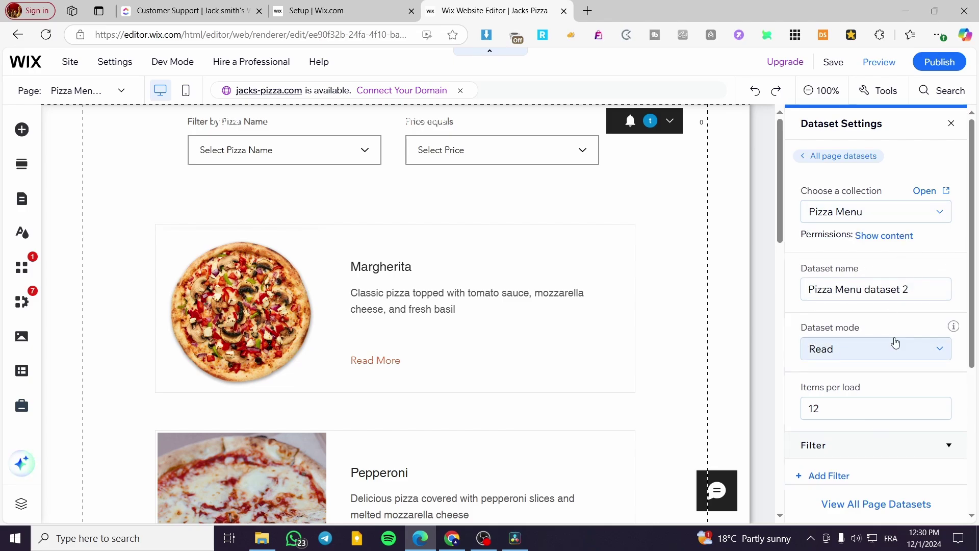
scroll(897, 343, down, 3)
click(827, 350)
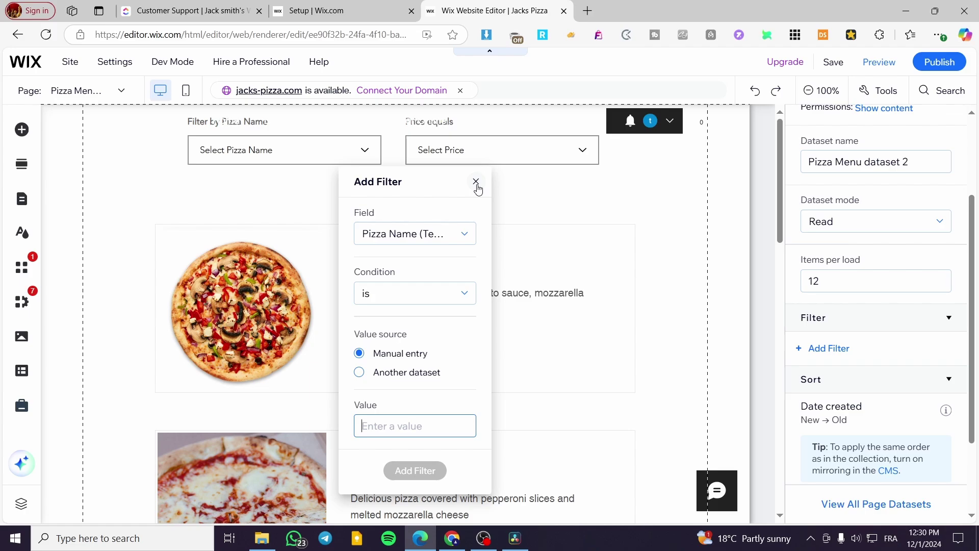
click(407, 375)
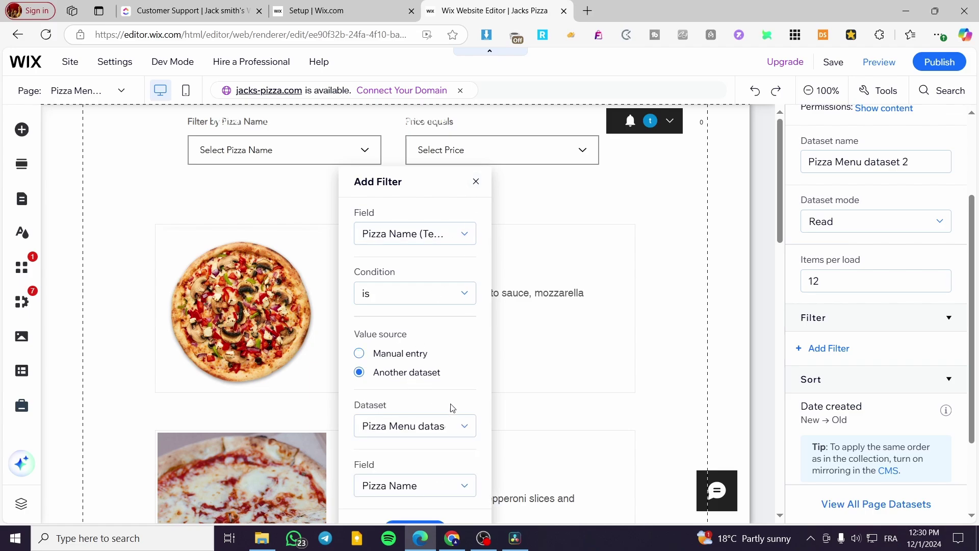
click(477, 182)
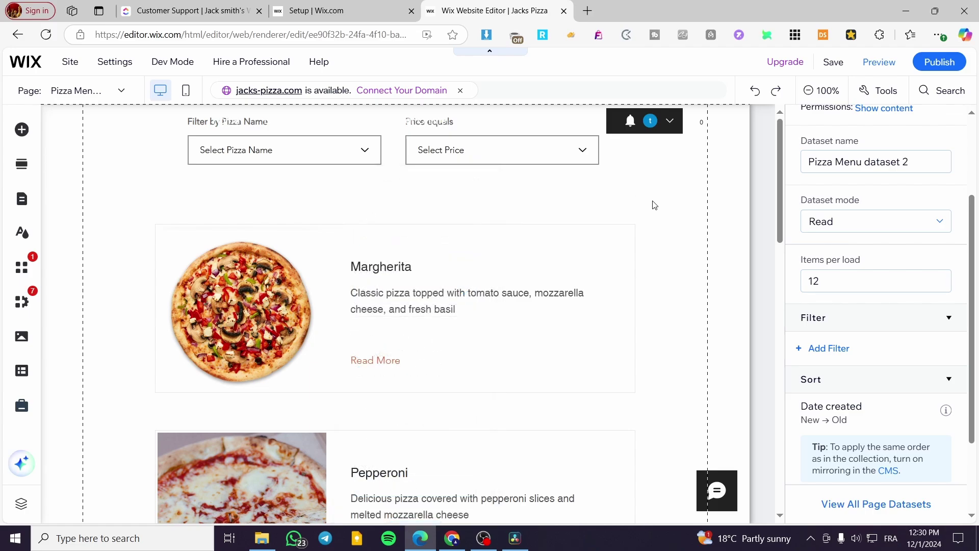
click(655, 204)
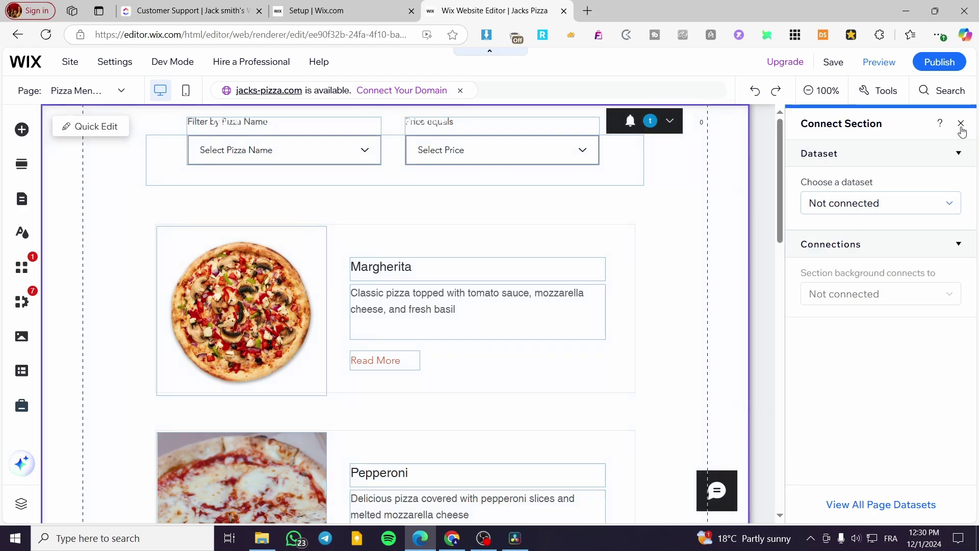
click(962, 125)
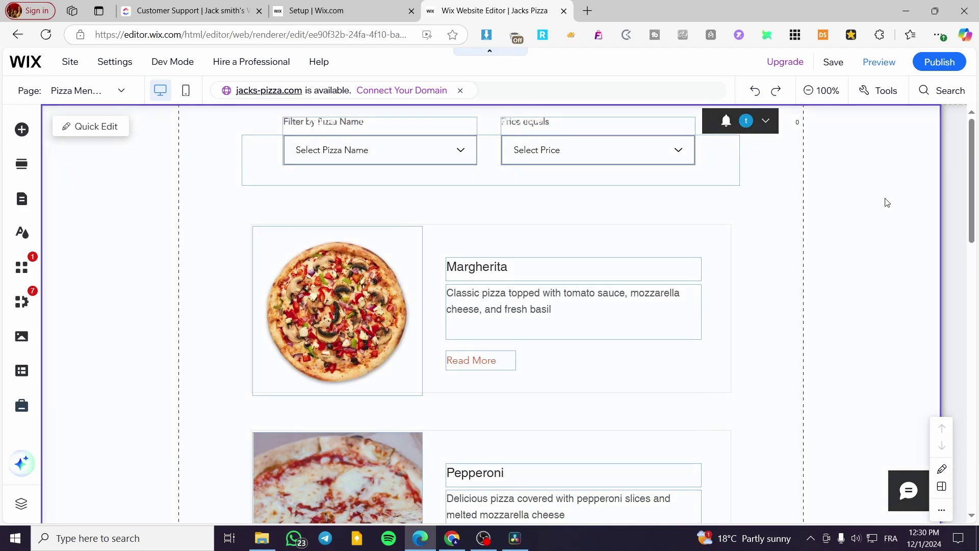